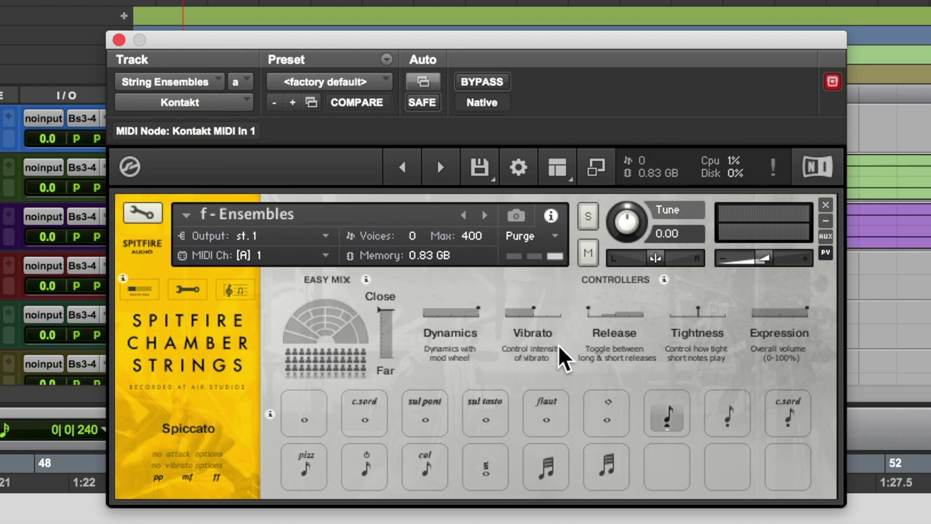
- Switch the Spitfire Chamber Strings patch from Spiccato to the Staccato articulation
click(726, 403)
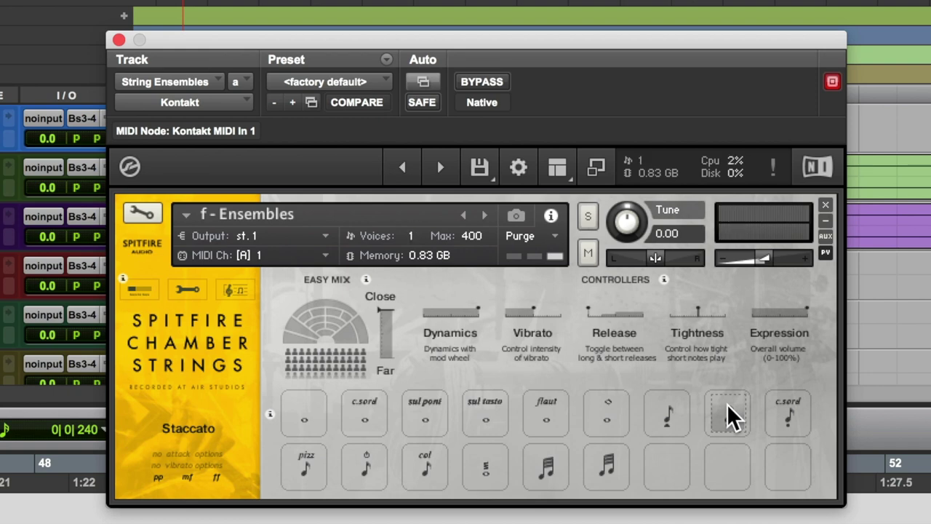
- Alternate between Spiccato and Staccato to compare them, finishing on Staccato
click(663, 409)
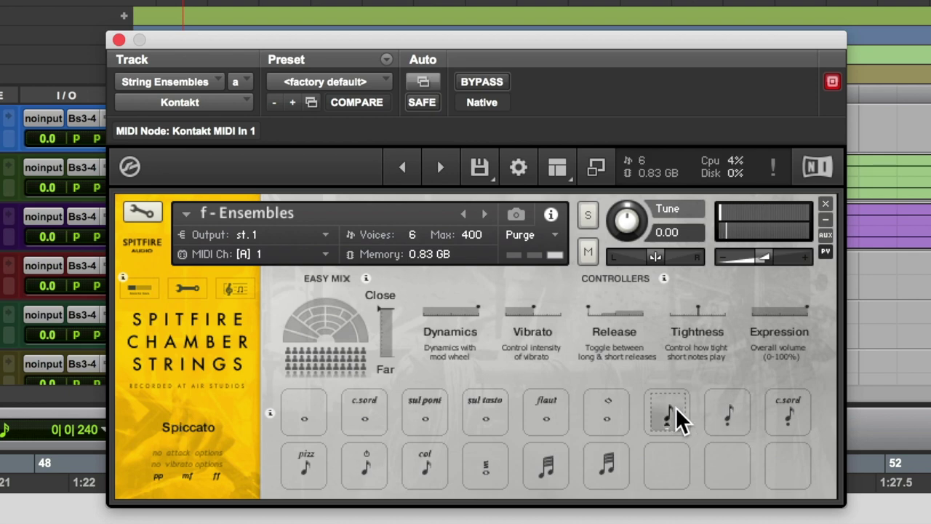
click(721, 412)
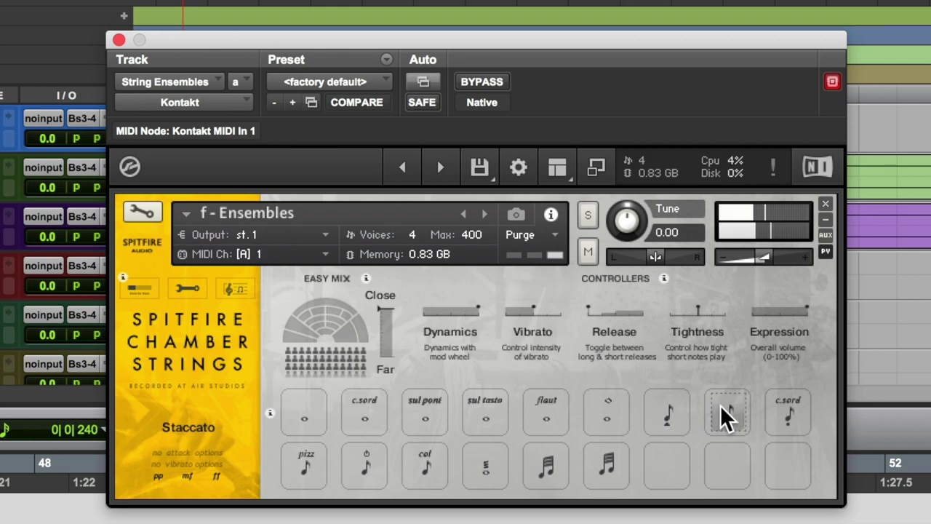
click(664, 411)
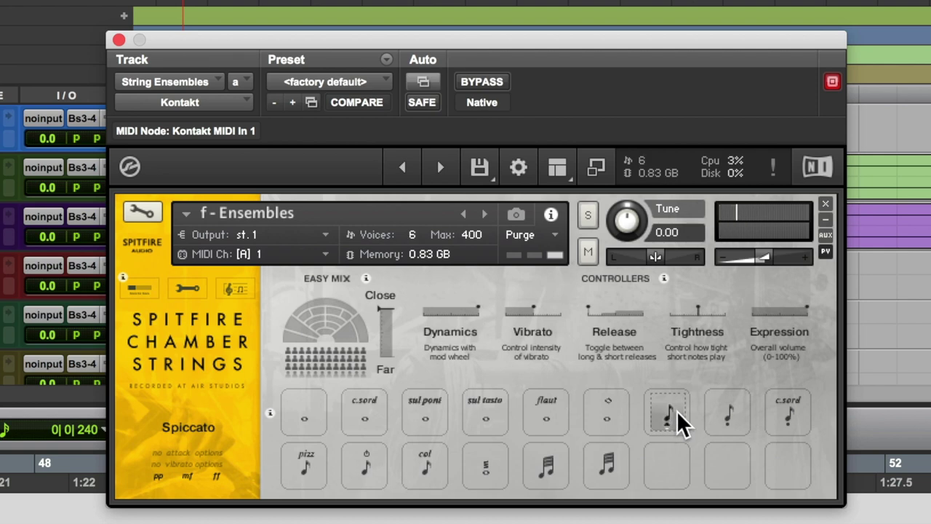
click(725, 406)
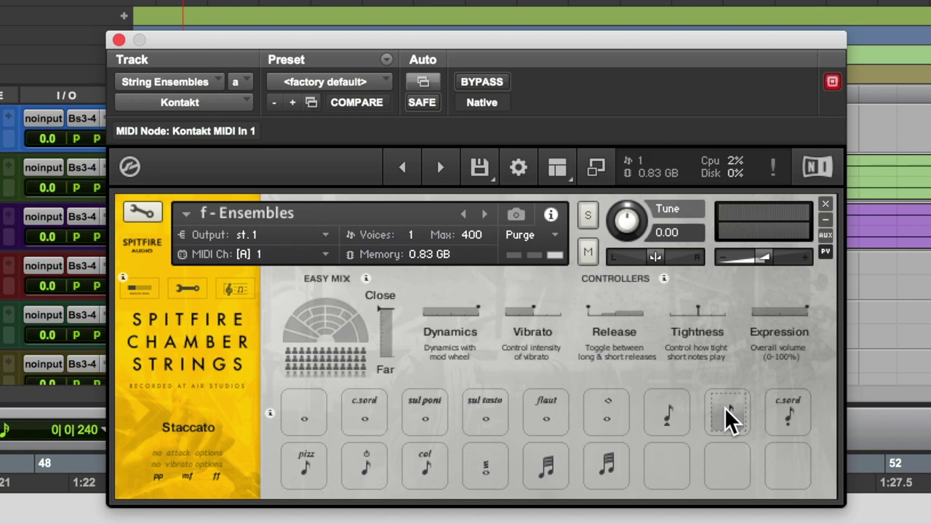
- Switch the strings to the muted Short CS articulation
click(790, 408)
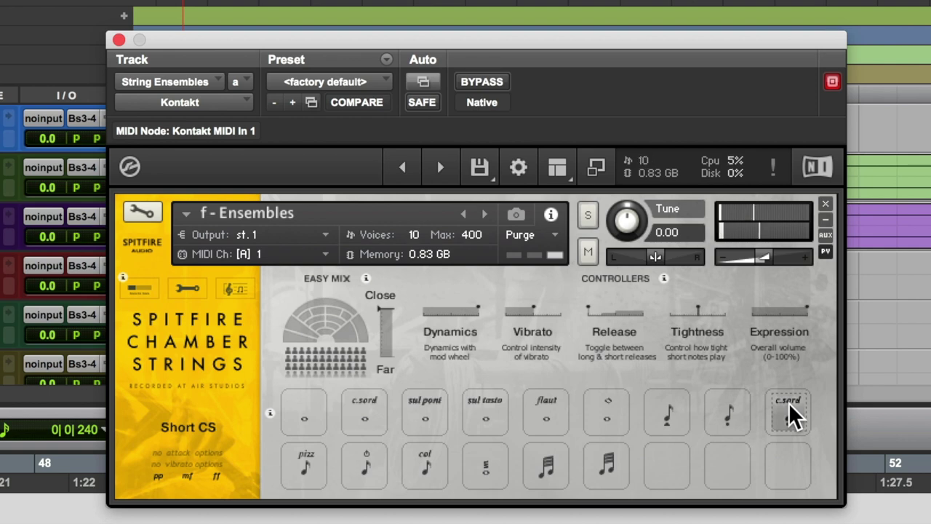
- Change the strings articulation to Pizzicato
click(314, 457)
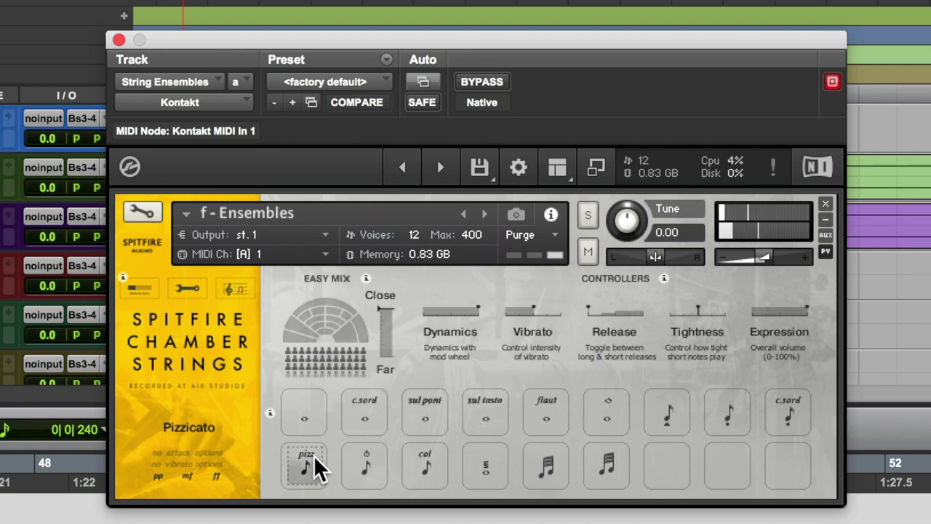
- Switch the Spitfire Chamber Strings patch to the Pizzicato Bartok articulation
click(360, 453)
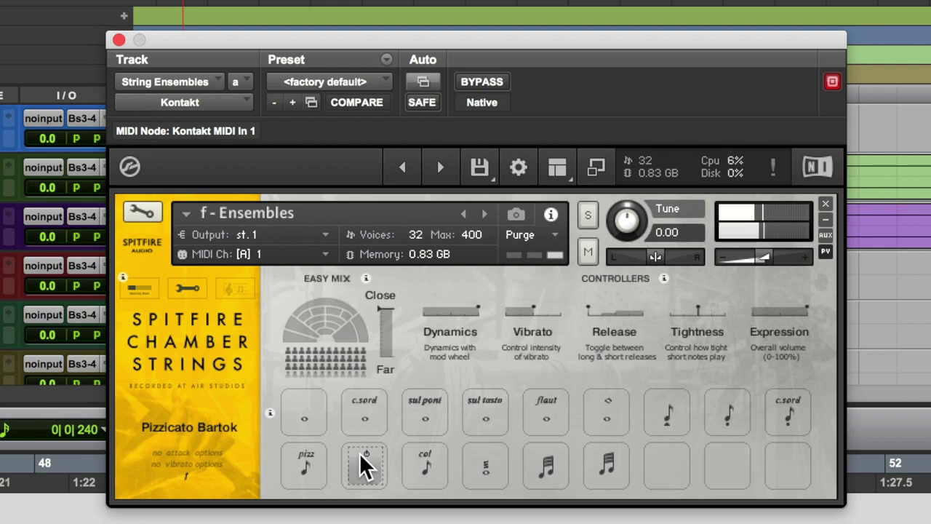
click(421, 457)
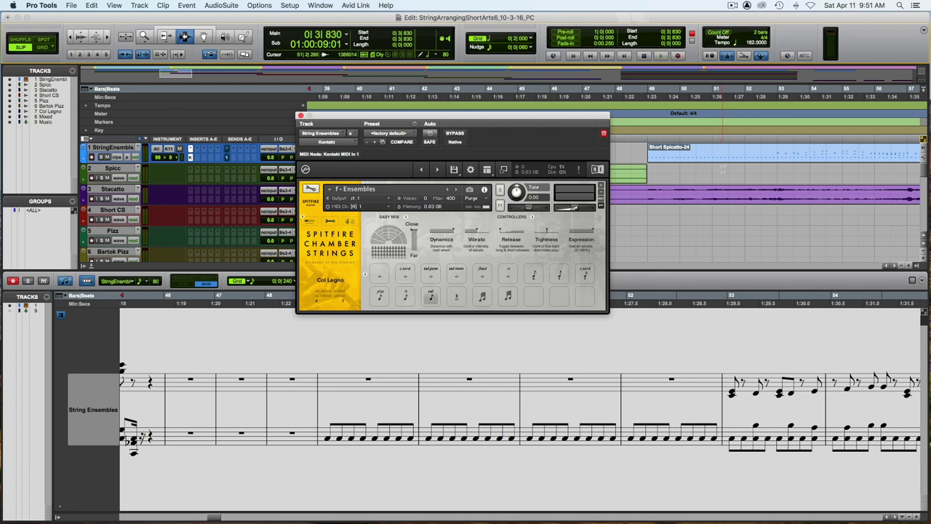
scroll(723, 169, right, 10)
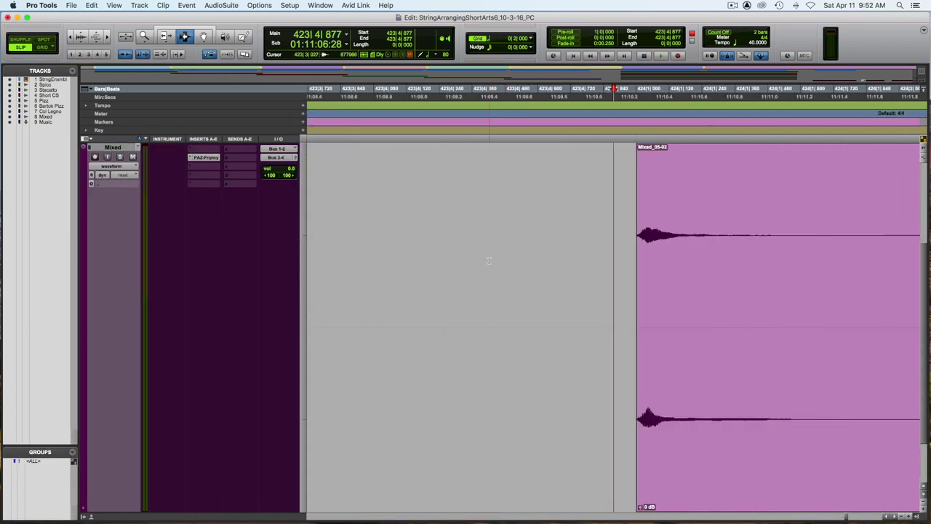
- Zoom in near the Mixed clip and play the Mixed_05-02 note
key(super+bracketright)
key(super+bracketright)
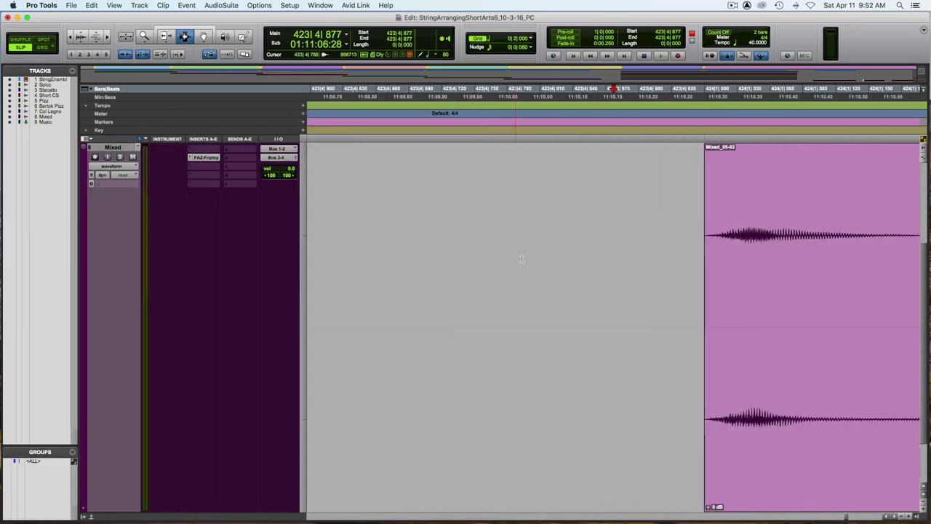
scroll(566, 260, right, 3)
key(super+alt+bracketright)
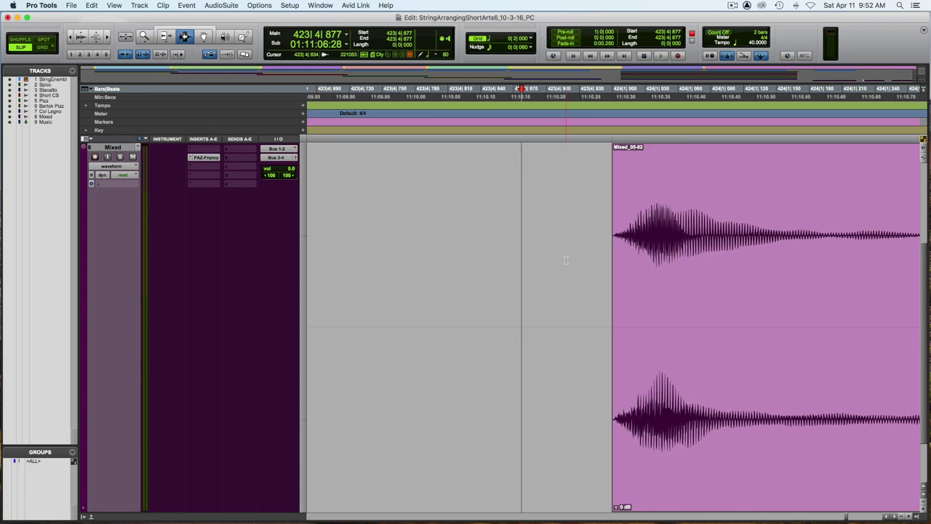
key(super+bracketleft)
scroll(437, 250, right, 5)
click(325, 243)
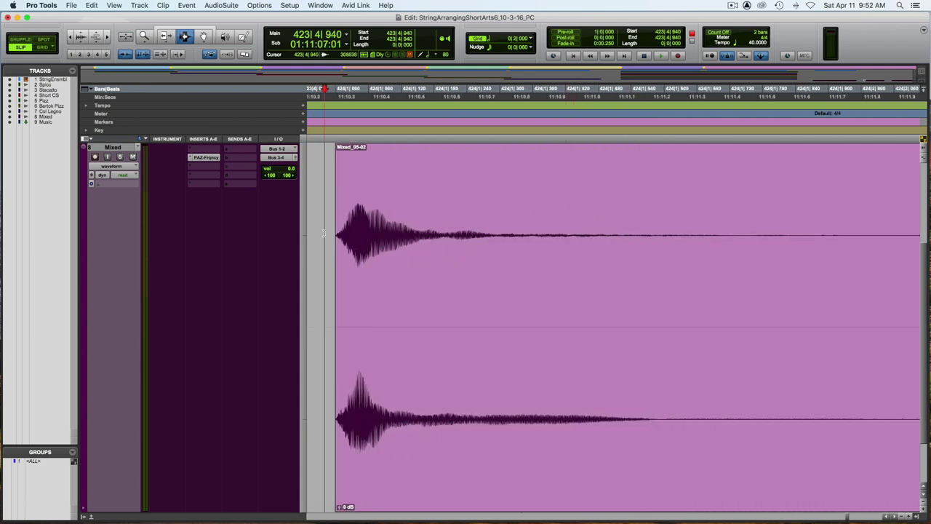
key(space)
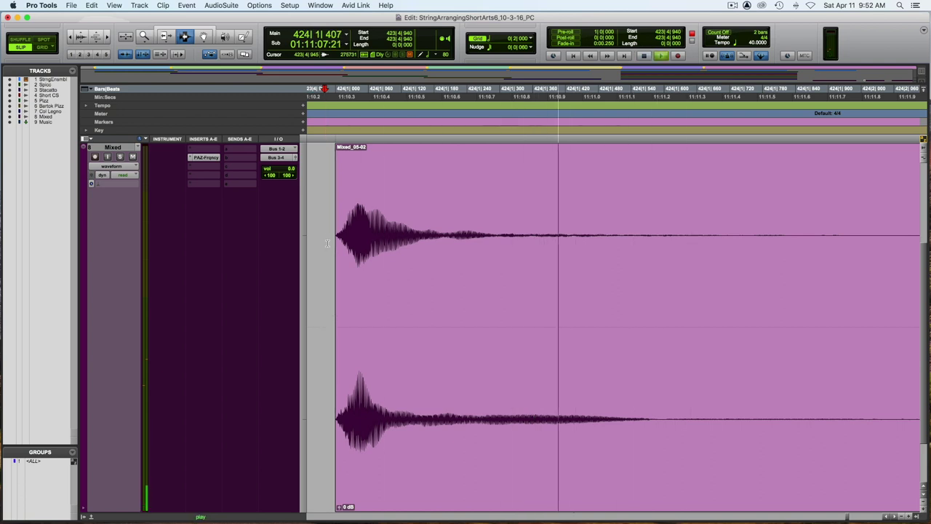
key(super+bracketleft)
key(super+bracketleft)
key(space)
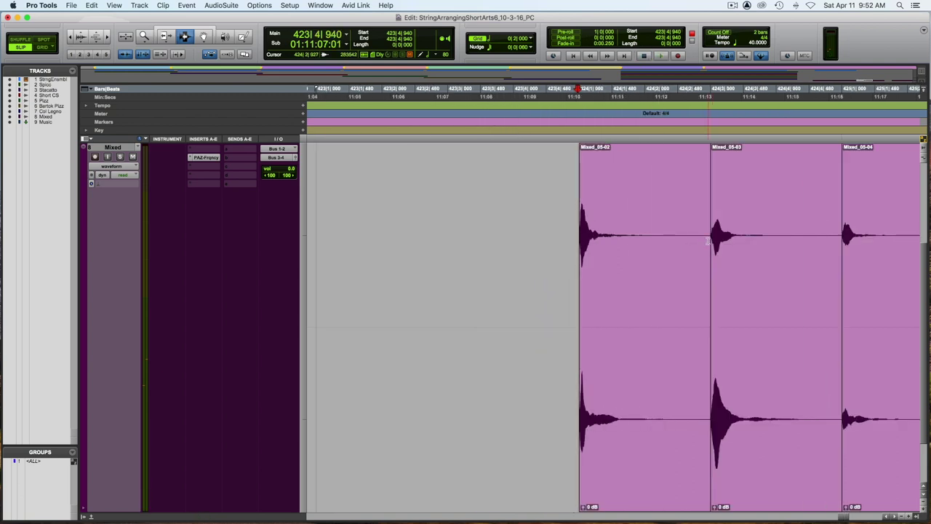
- Play the Mixed_05-03 note from its start
click(708, 241)
key(super+bracketright)
key(super+bracketright)
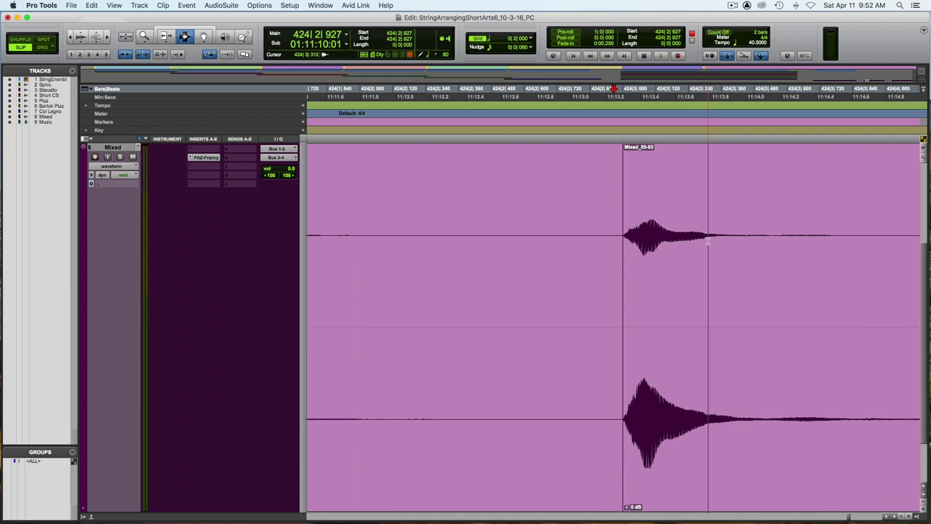
key(space)
key(space)
scroll(688, 242, left, 5)
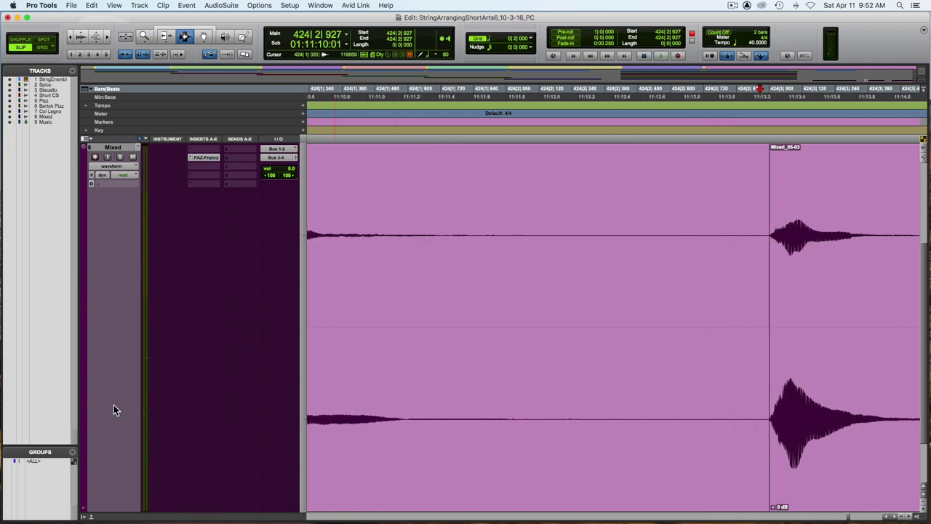
- Hide the tracks list and select the opening attack of the Mixed_05-02 note
click(82, 515)
scroll(271, 361, right, 2)
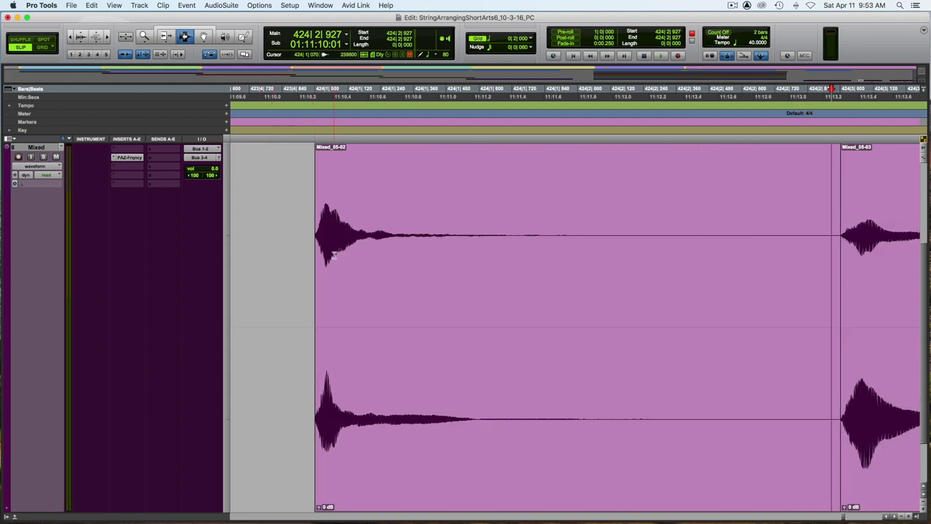
click(325, 236)
click(324, 219)
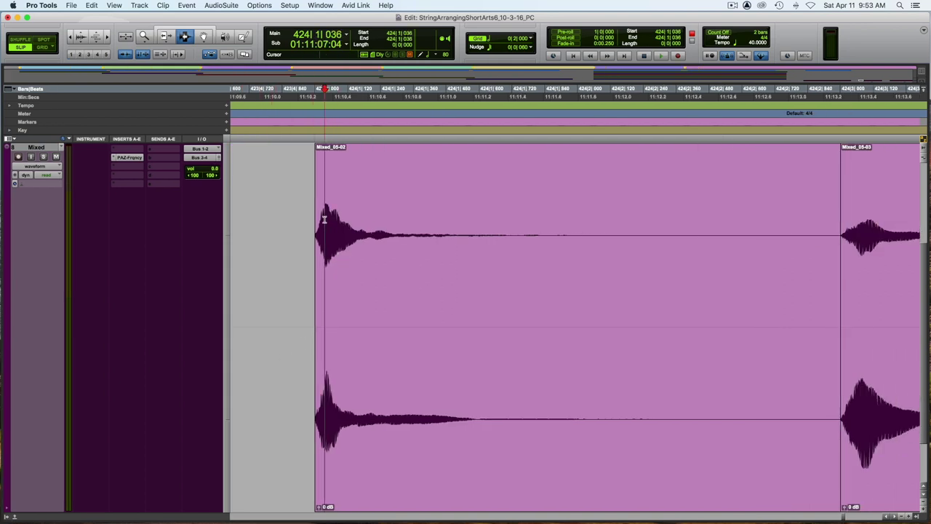
drag(325, 219, 316, 222)
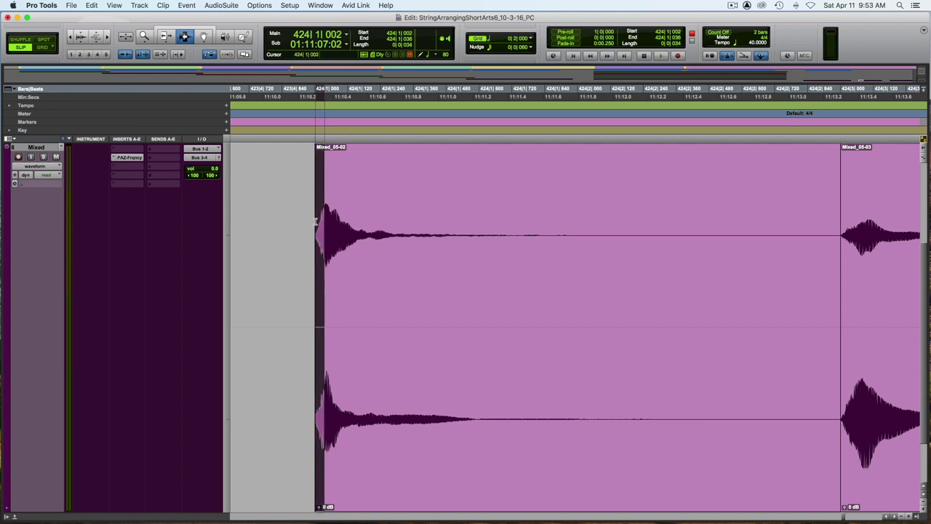
- Set the Main counter to Min:Secs and measure Mixed_05-03's attack at 0.152 seconds
click(347, 35)
click(361, 45)
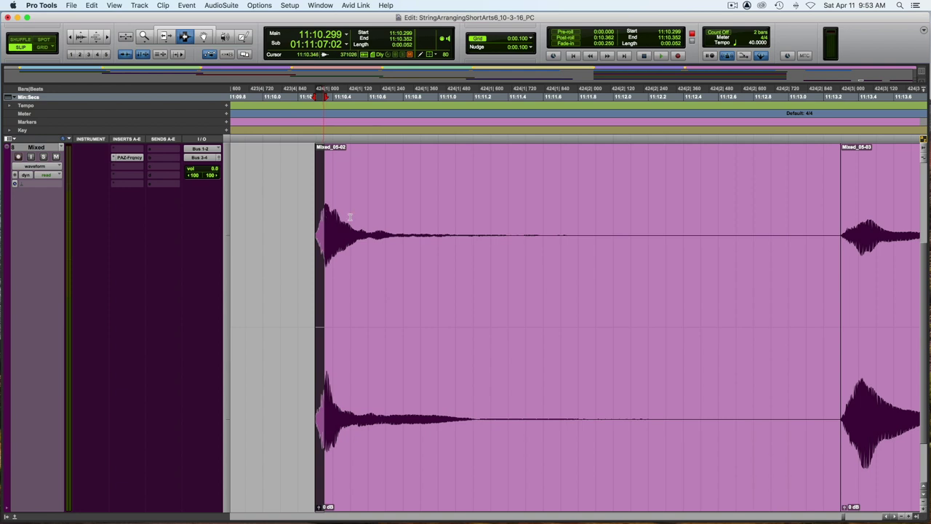
drag(840, 233, 868, 235)
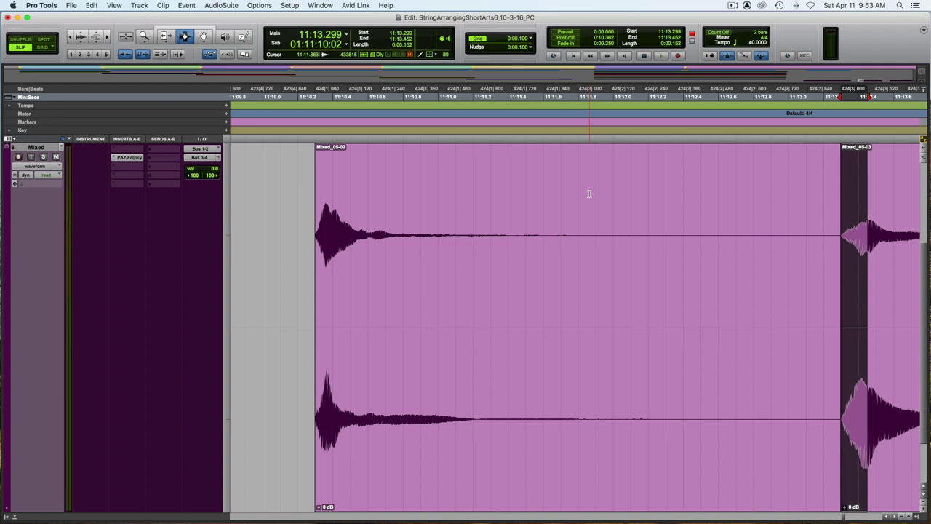
- Play the Mixed_05-02 and Mixed_05-03 notes back in sequence from 11:10.247
click(314, 196)
key(super+bracketleft)
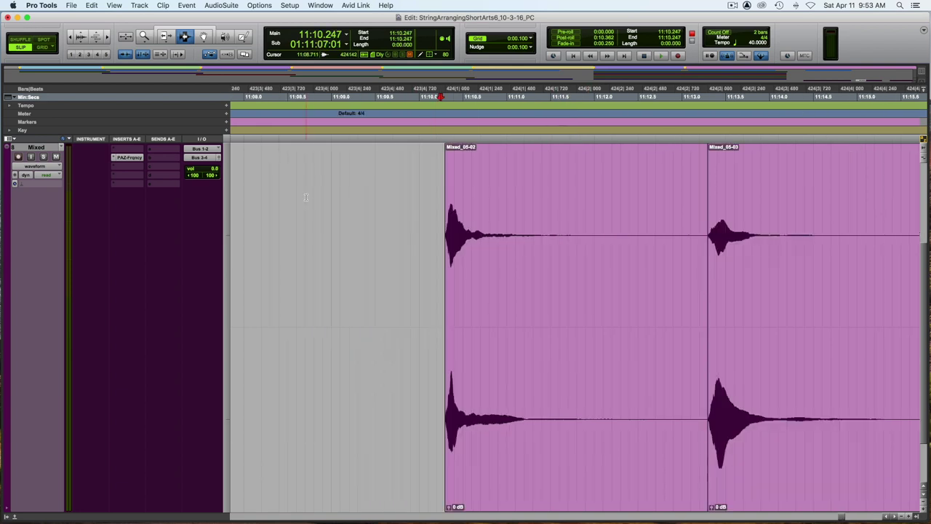
key(space)
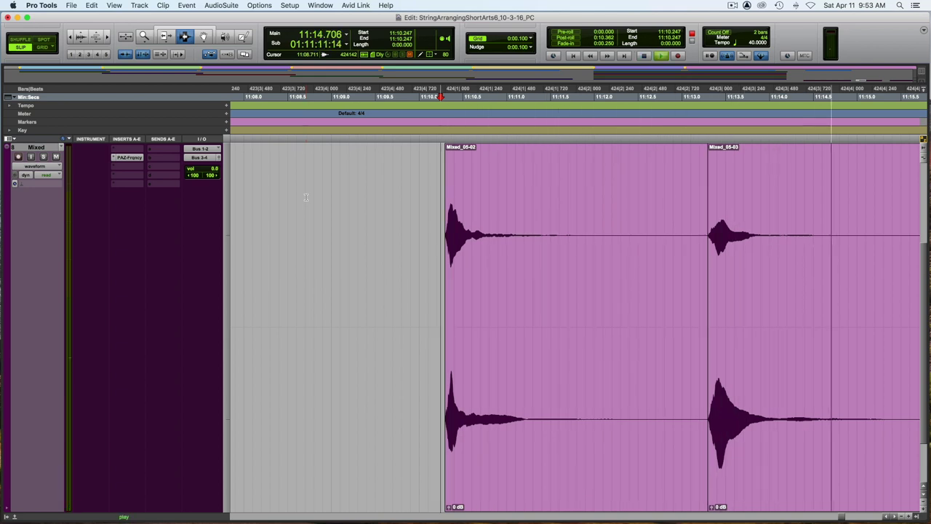
key(space)
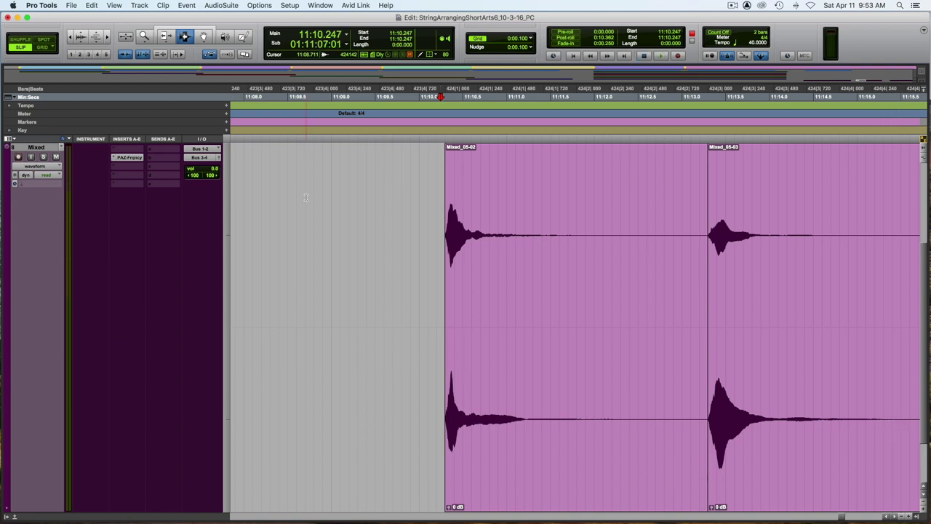
- Audition the Mixed_05-04 note from just before its start
scroll(312, 198, right, 10)
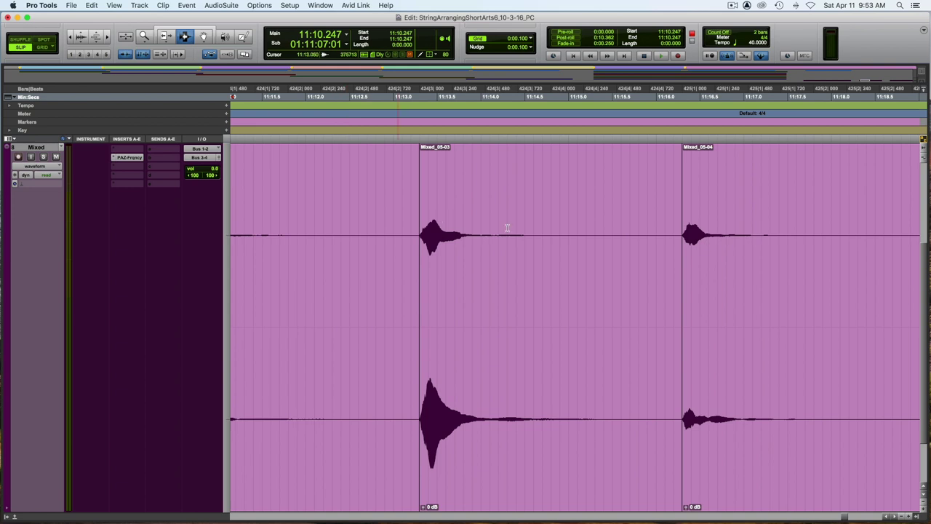
click(673, 235)
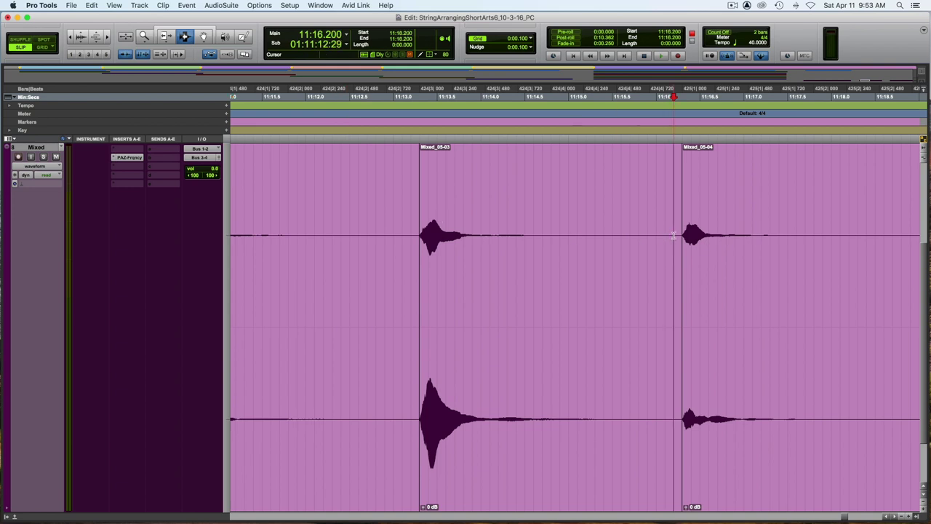
key(space)
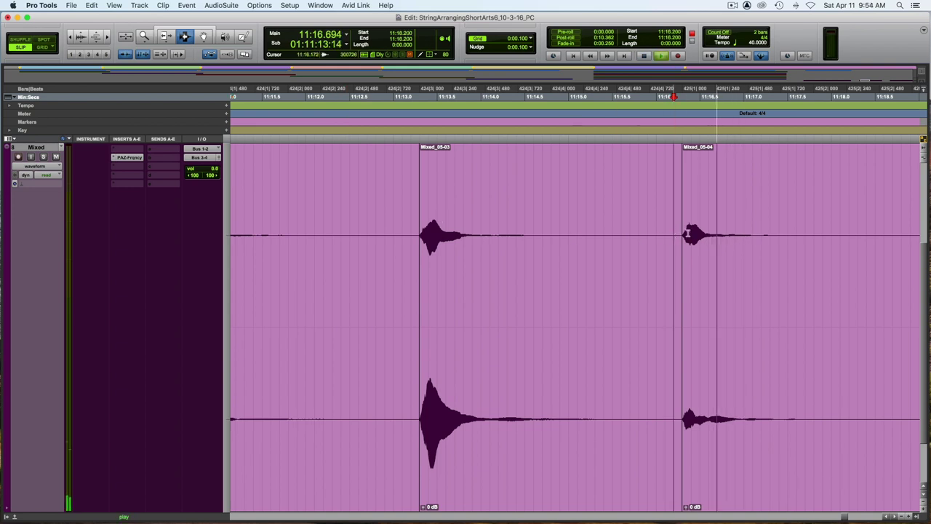
key(space)
- Select Mixed_05-04's opening attack, about 0.073 seconds, then zoom back out
key(super+bracketright)
key(super+bracketright)
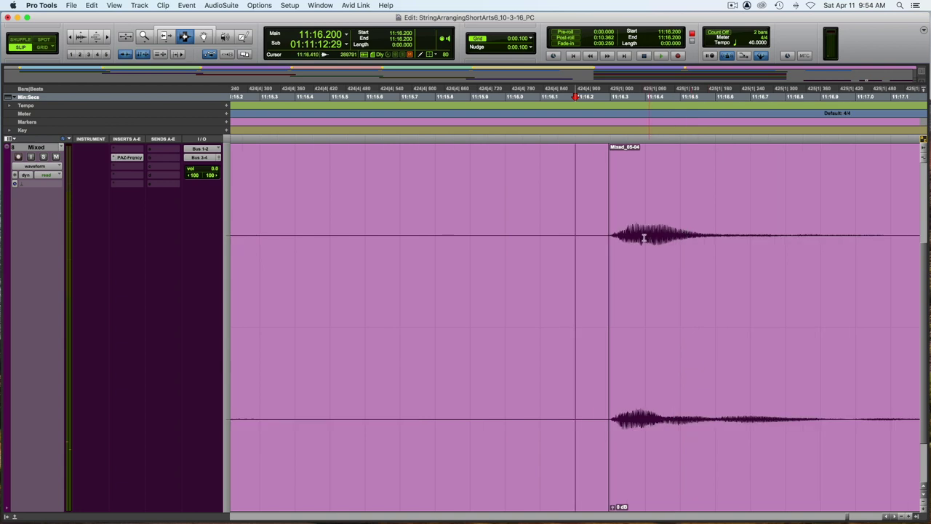
drag(635, 235, 610, 240)
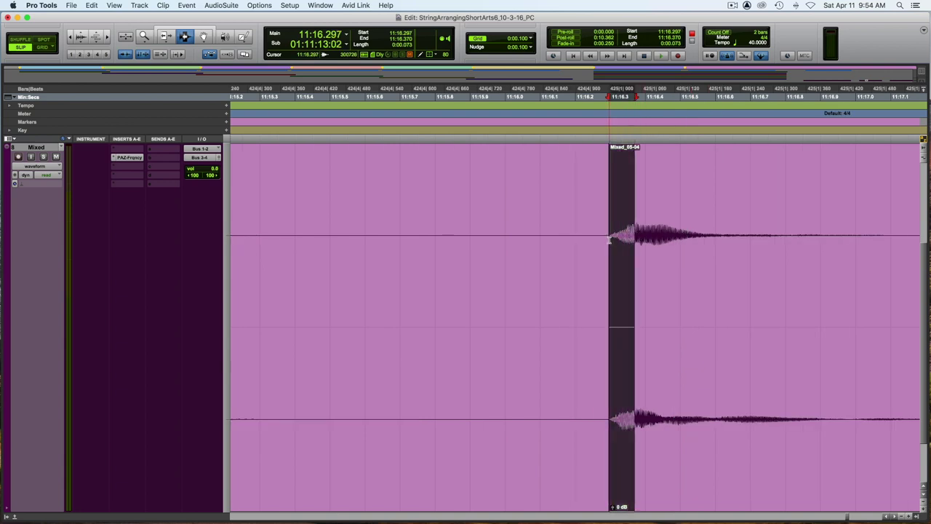
scroll(484, 202, down, 3)
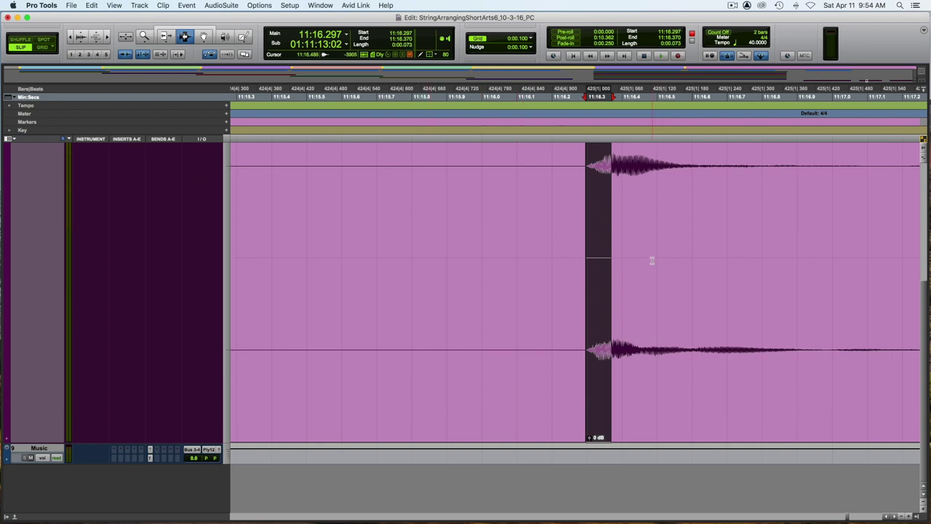
key(super+bracketleft)
key(super+bracketleft)
key(super+bracketleft)
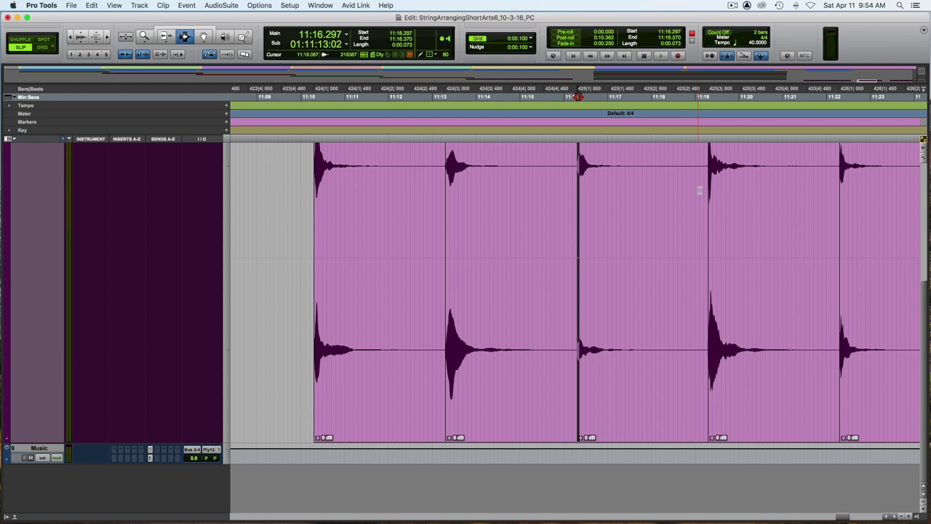
click(702, 186)
- Audition the Mixed_05-05 note from just before its start
key(super+bracketright)
key(super+bracketright)
key(super+bracketright)
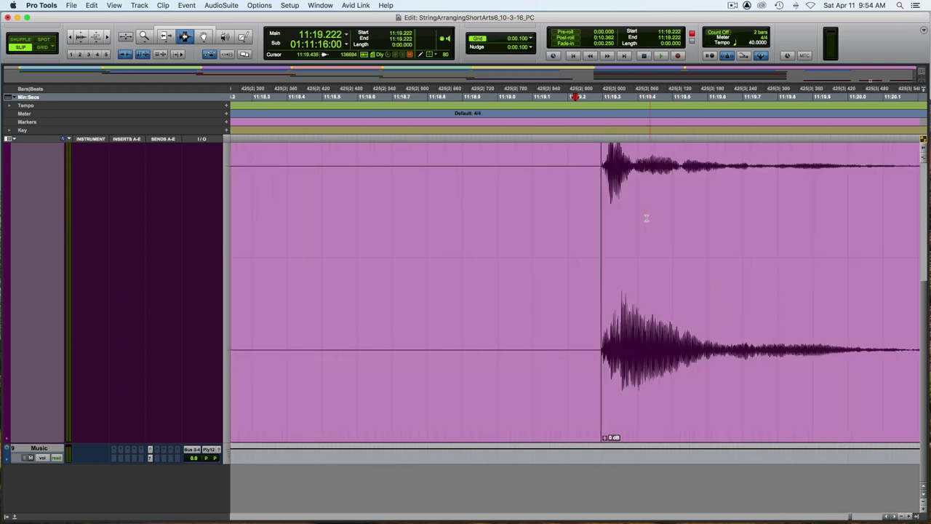
click(583, 200)
key(space)
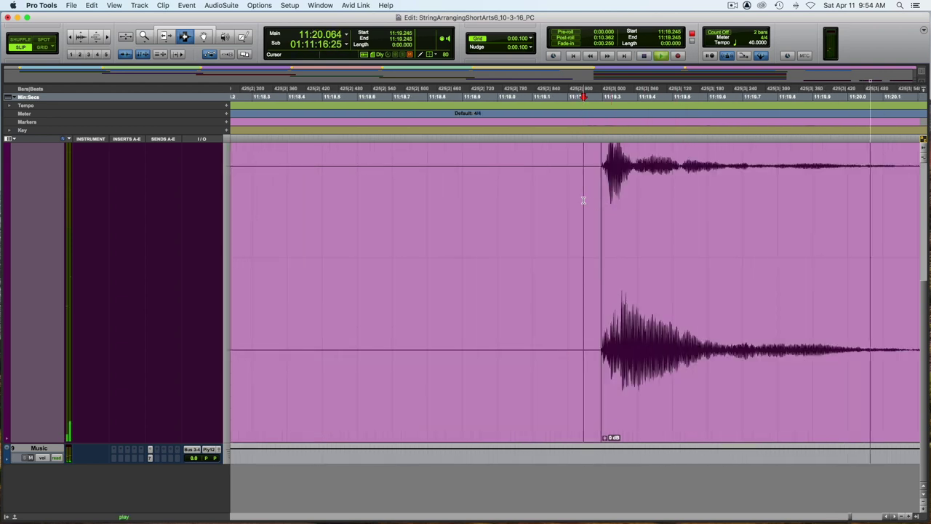
key(space)
- Select Mixed_05-05's attack, zoom out, and jump to the start of Mixed_05-06
scroll(611, 279, left, 10)
scroll(611, 279, up, 3)
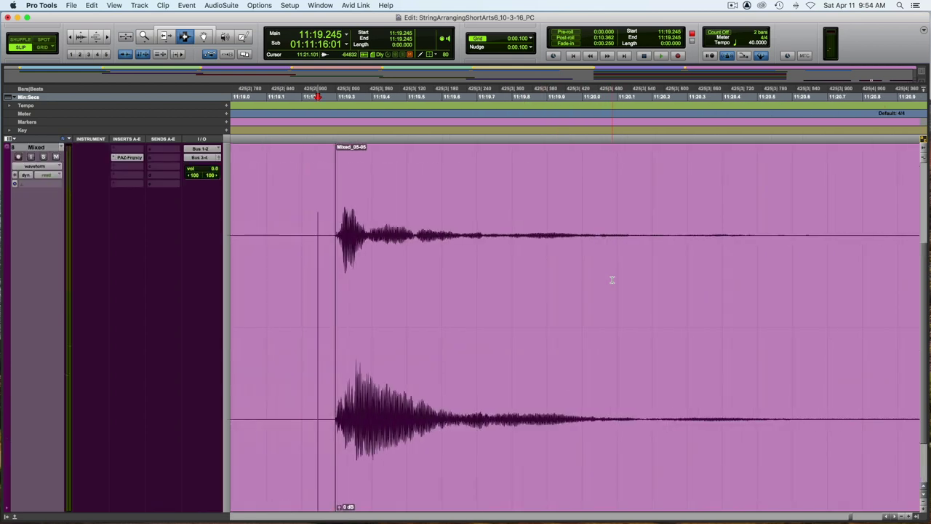
drag(378, 227, 370, 221)
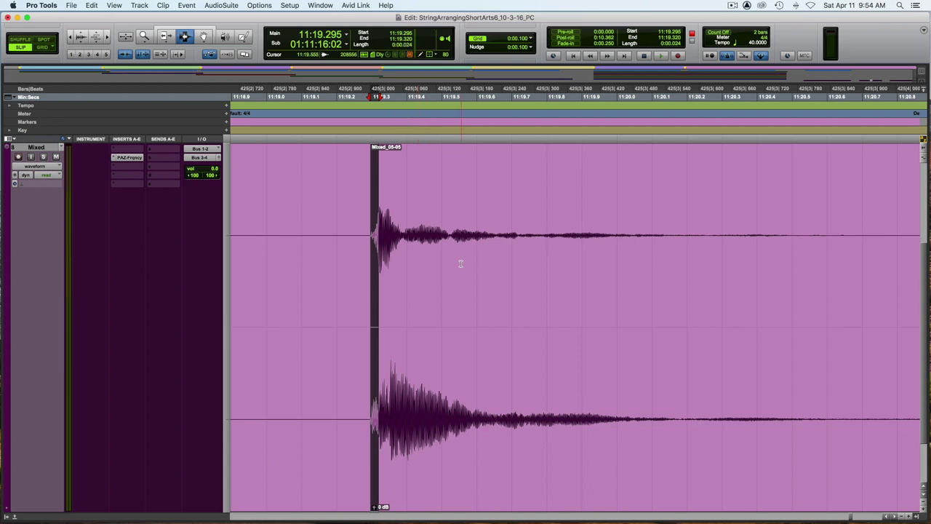
key(super+bracketleft)
key(super+bracketleft)
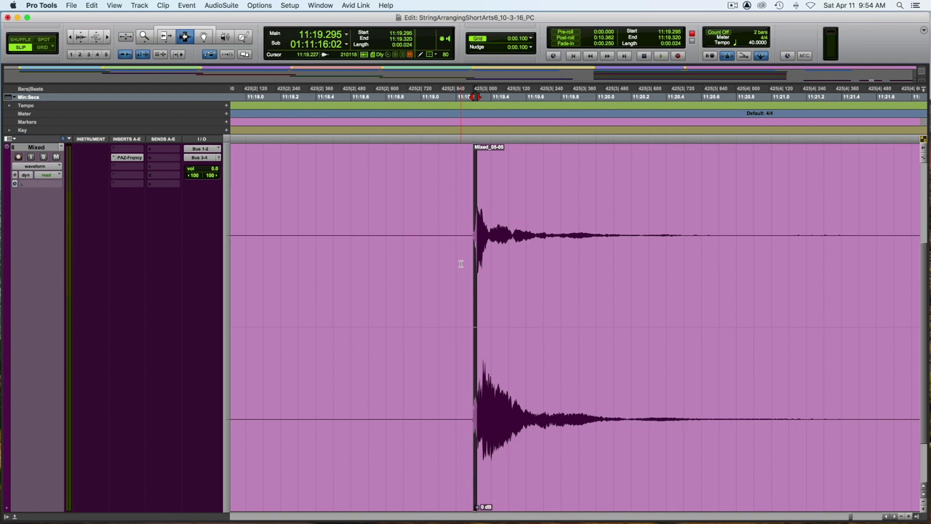
key(Tab)
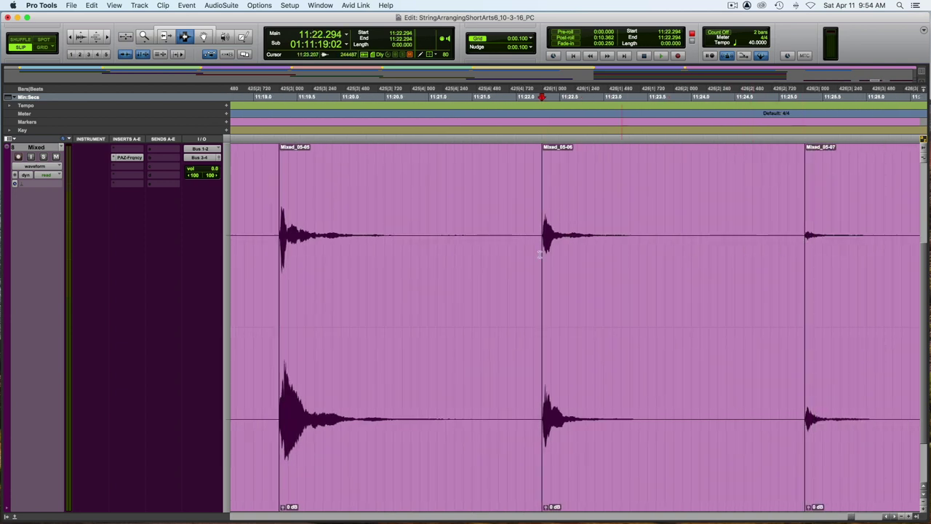
scroll(534, 254, left, 1)
key(super+bracketleft)
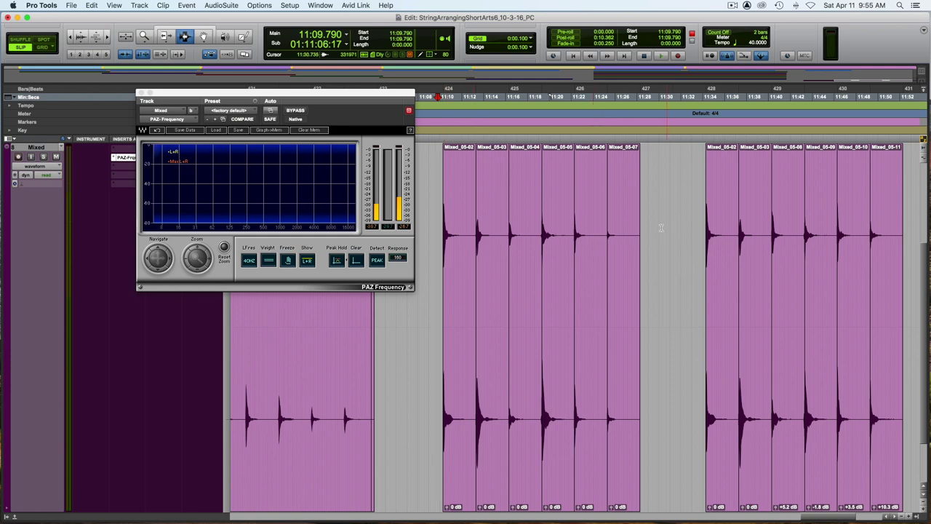
- Play the second group of notes, clearing the PAZ Frequency analyser's memory between notes
click(703, 225)
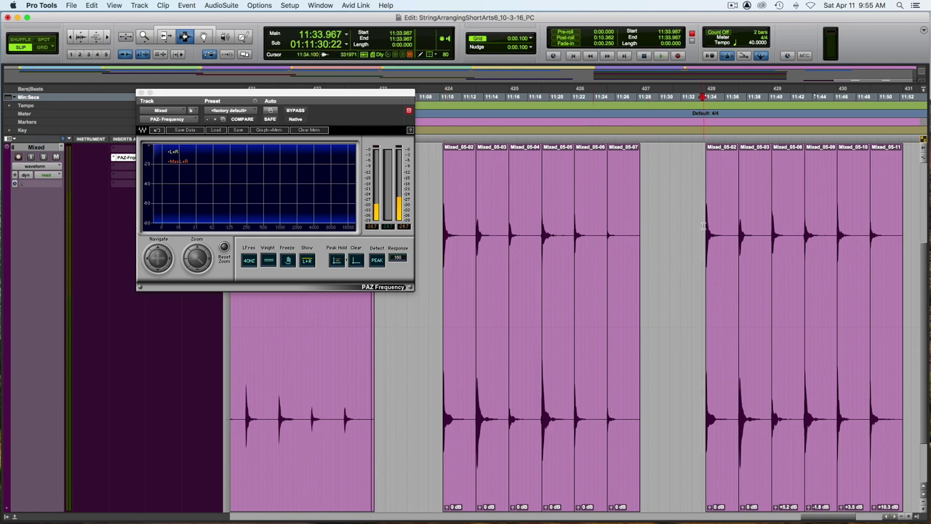
key(space)
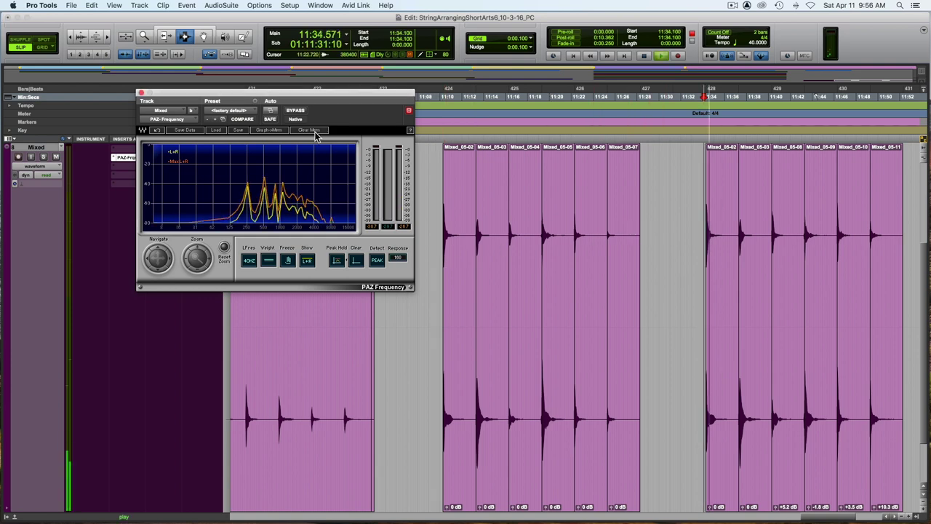
click(309, 131)
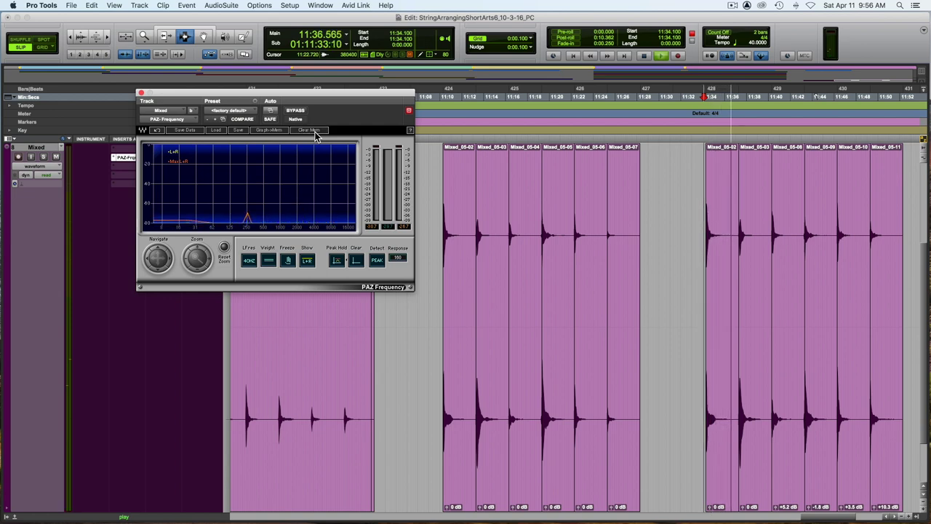
click(314, 134)
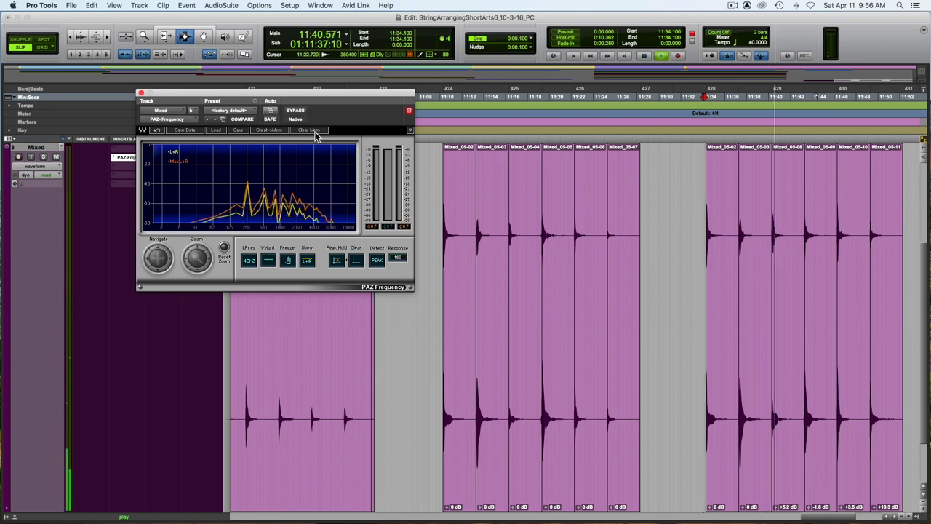
click(315, 134)
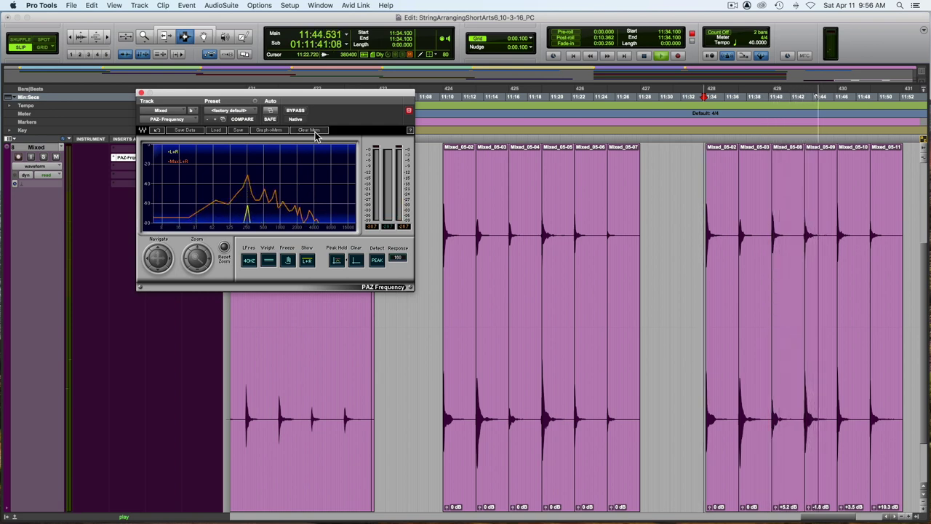
click(315, 134)
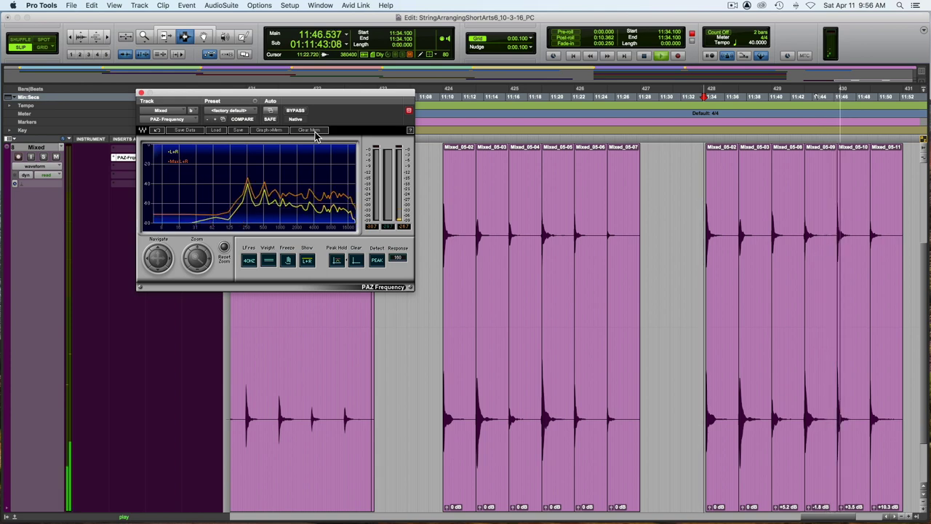
click(315, 132)
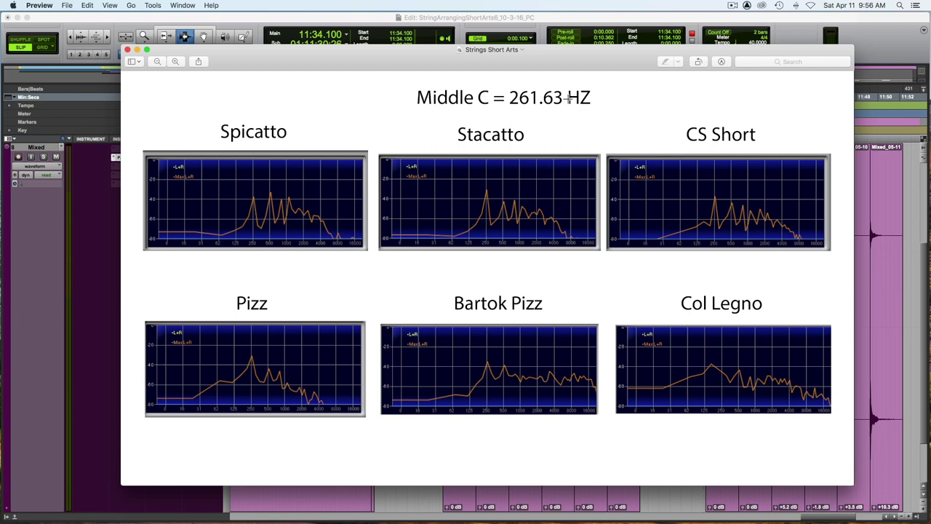
- Enlarge the Strings Short Arts charts and scroll to the Pizz and Bartok Pizz spectra
click(175, 61)
scroll(170, 150, left, 1)
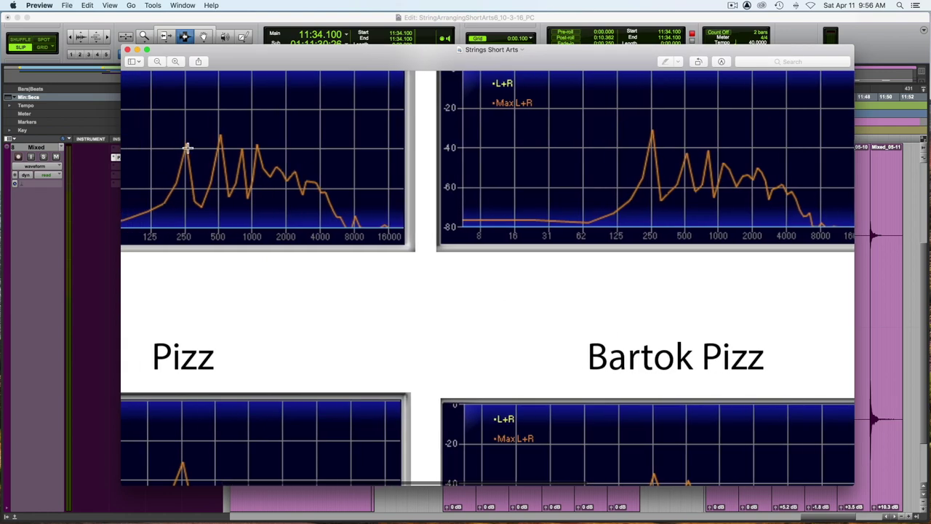
scroll(187, 147, left, 1)
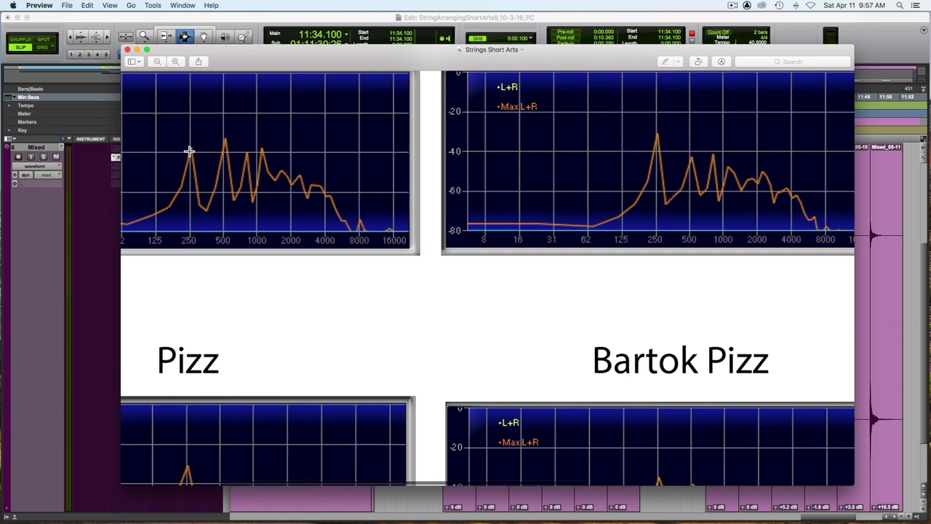
scroll(190, 149, up, 1)
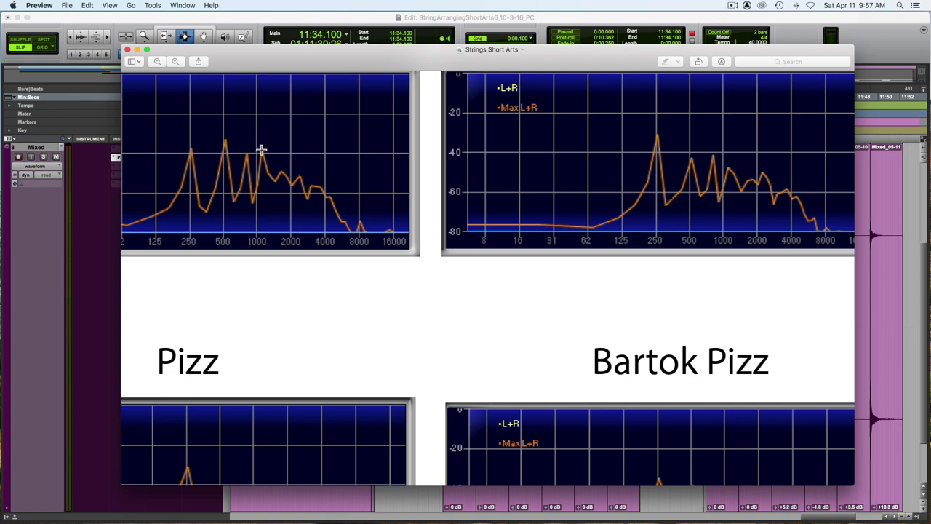
scroll(252, 140, up, 1)
scroll(253, 140, left, 1)
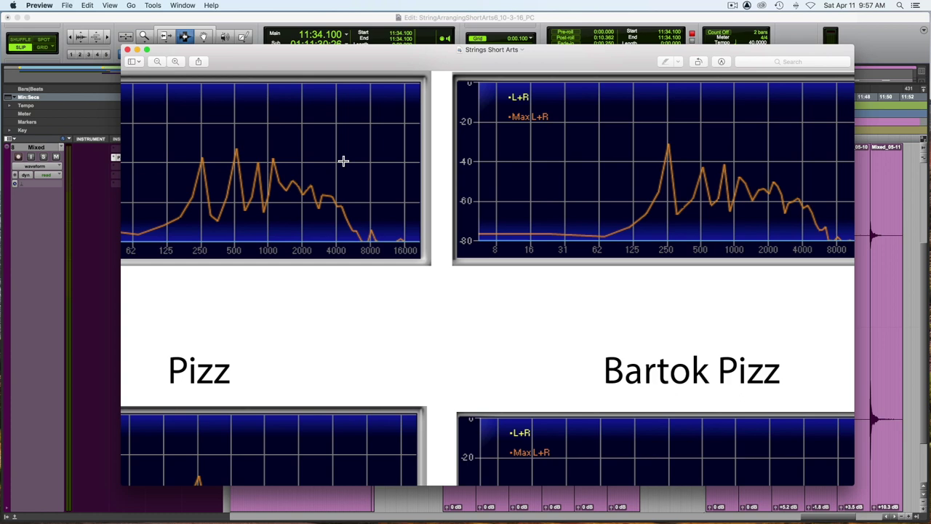
scroll(466, 158, right, 5)
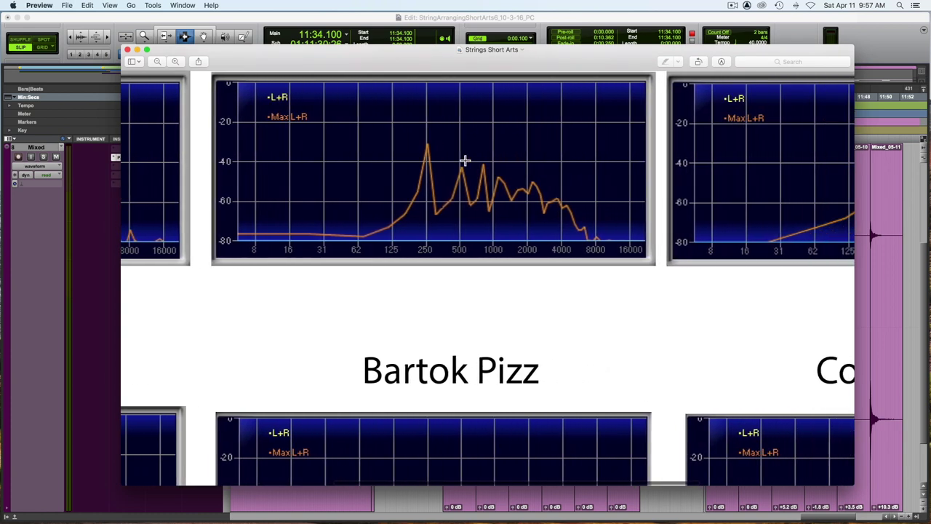
- Scroll the Strings Short Arts image until Col Legno's spectrum, peaking near 125 Hz, sits beside Bartok Pizz
scroll(465, 160, right, 6)
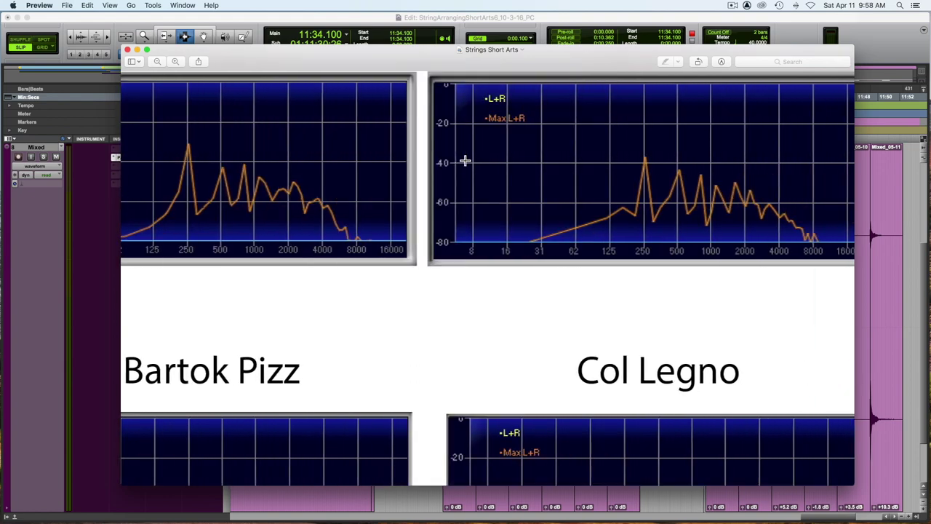
scroll(465, 160, down, 3)
scroll(465, 160, up, 3)
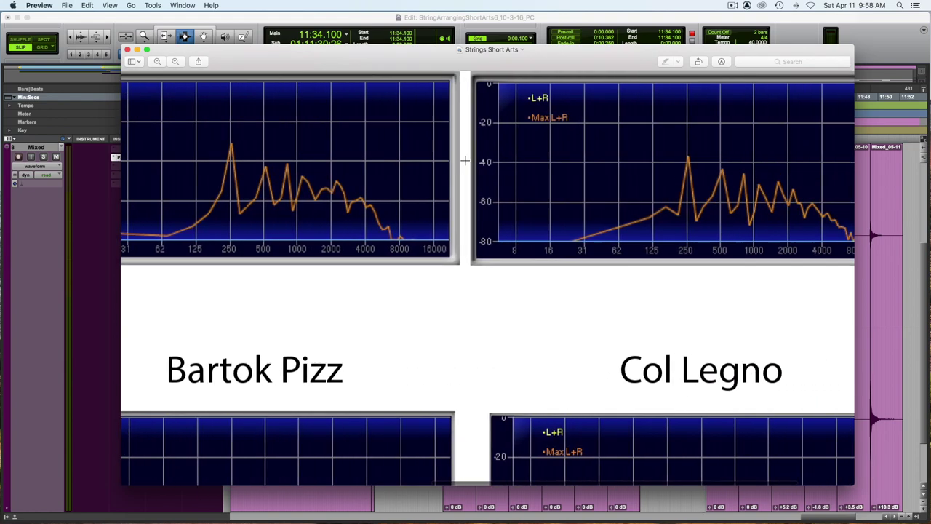
scroll(464, 160, right, 4)
scroll(584, 172, left, 3)
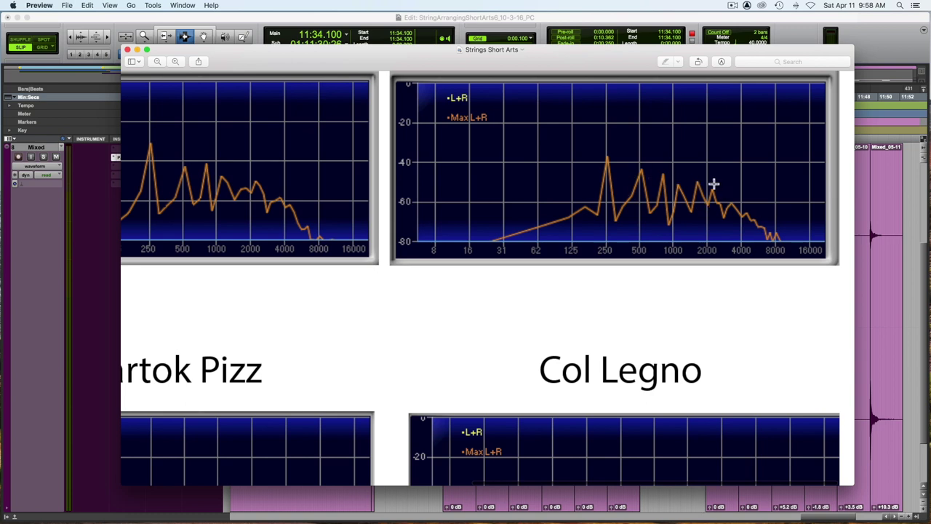
scroll(156, 183, left, 1)
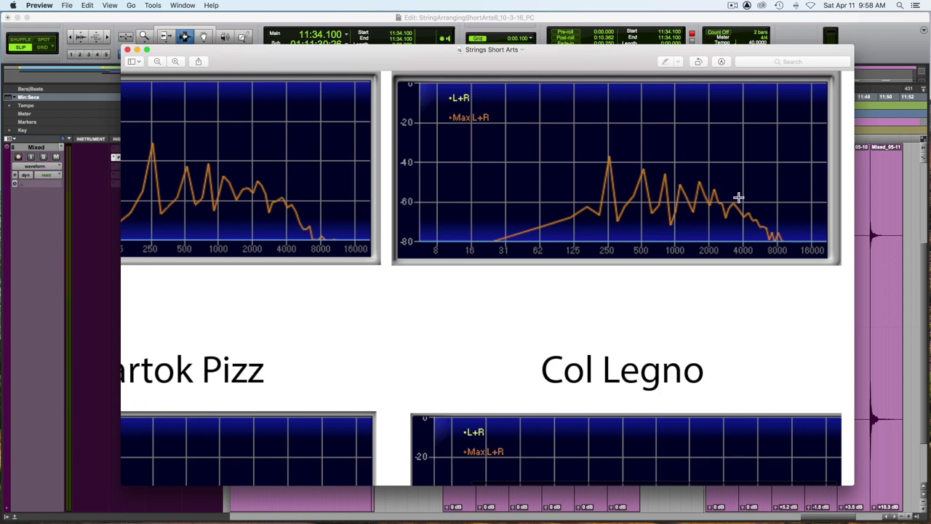
scroll(551, 211, left, 8)
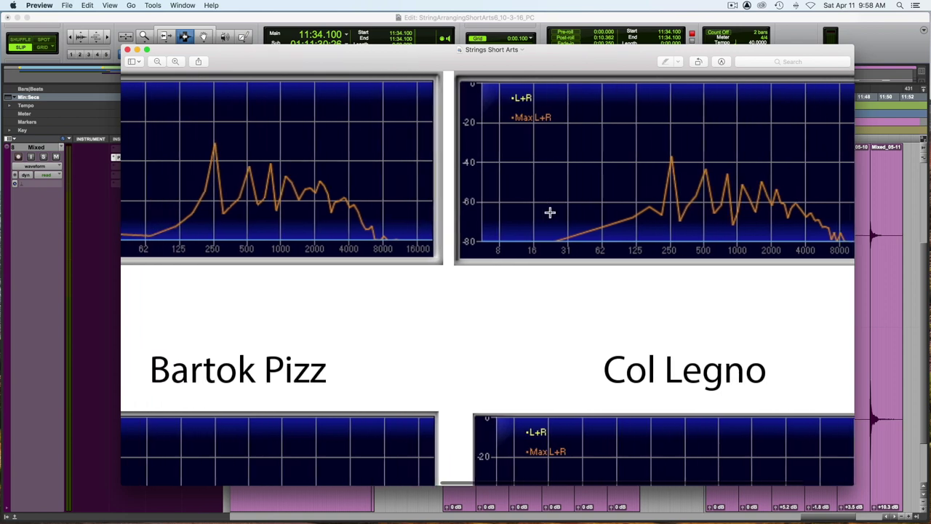
scroll(550, 212, left, 3)
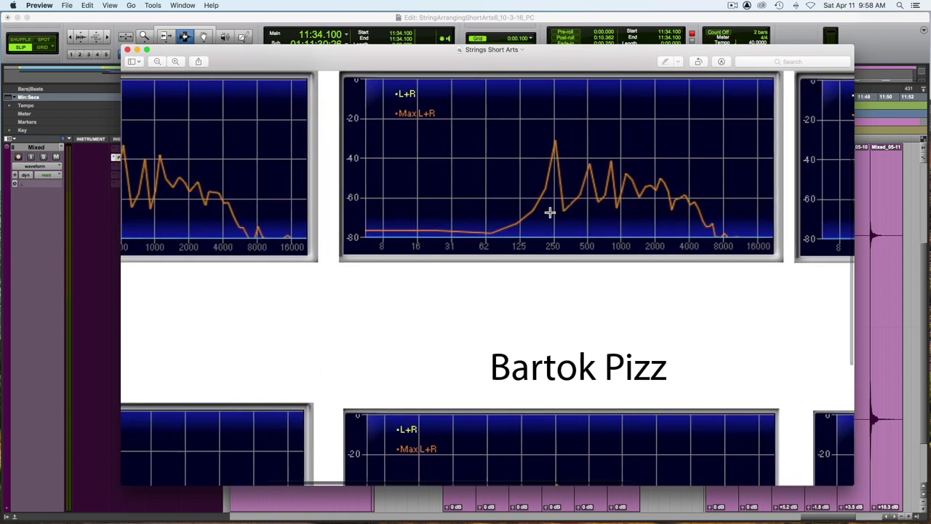
scroll(550, 211, left, 2)
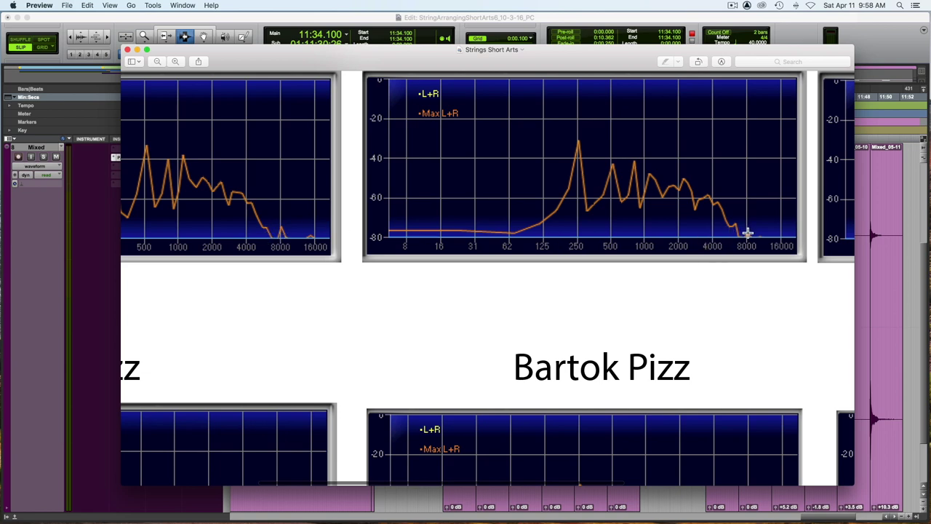
scroll(748, 233, right, 9)
scroll(720, 233, down, 5)
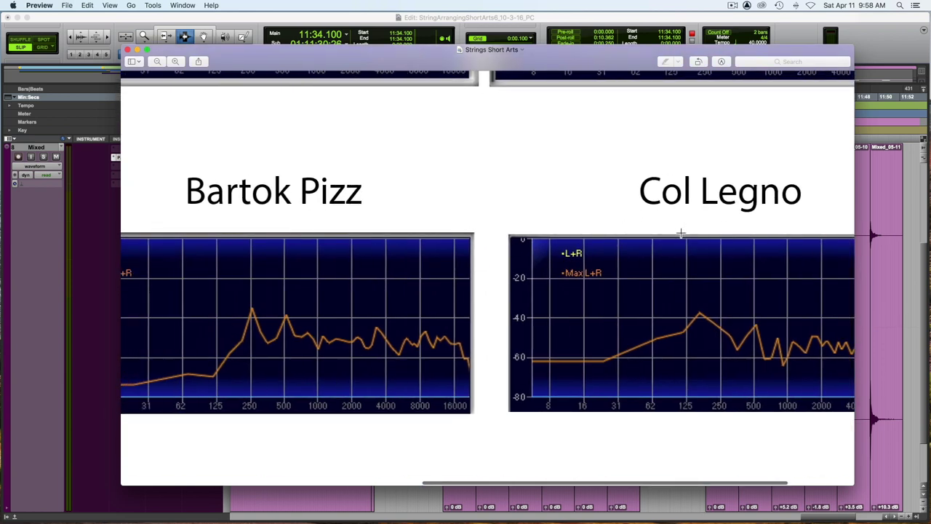
- Move the Strings Short Arts window up and left, then drag its corner to enlarge it
scroll(680, 232, left, 15)
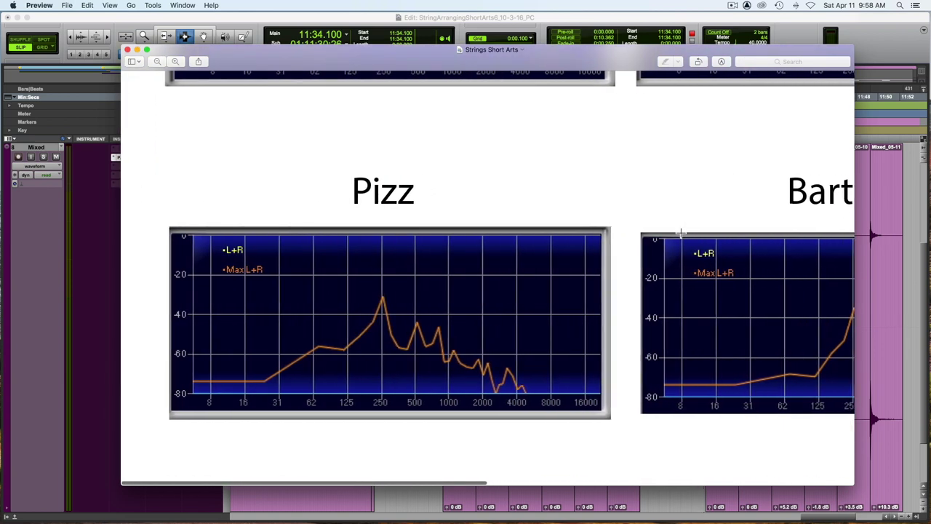
scroll(440, 295, right, 1)
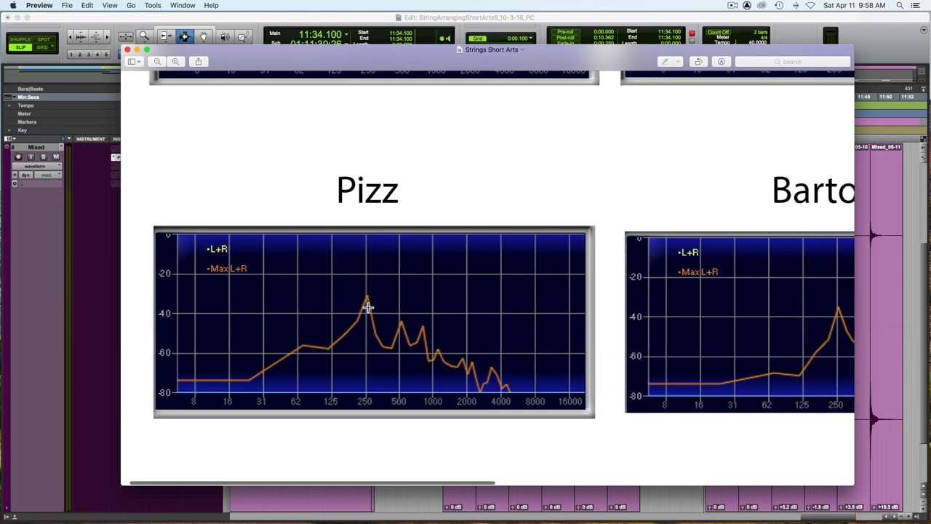
scroll(376, 307, up, 5)
scroll(369, 307, up, 3)
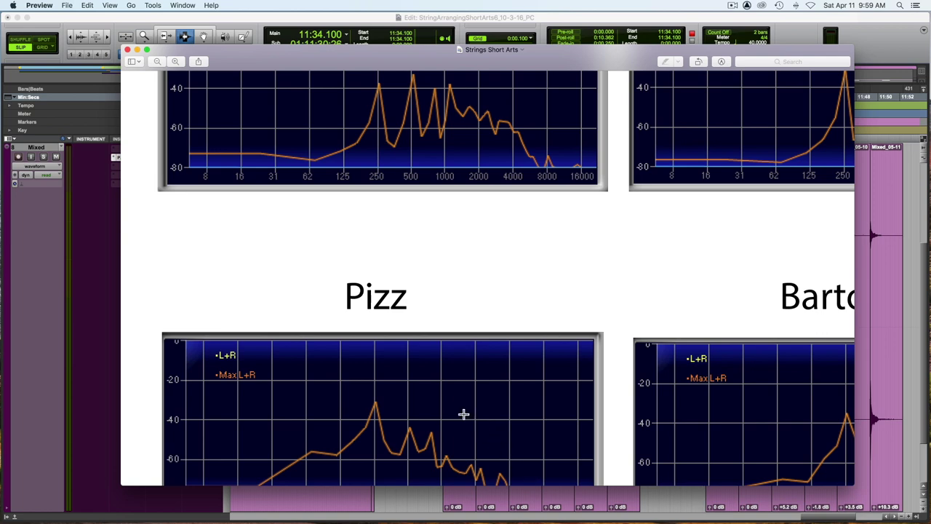
scroll(463, 414, right, 5)
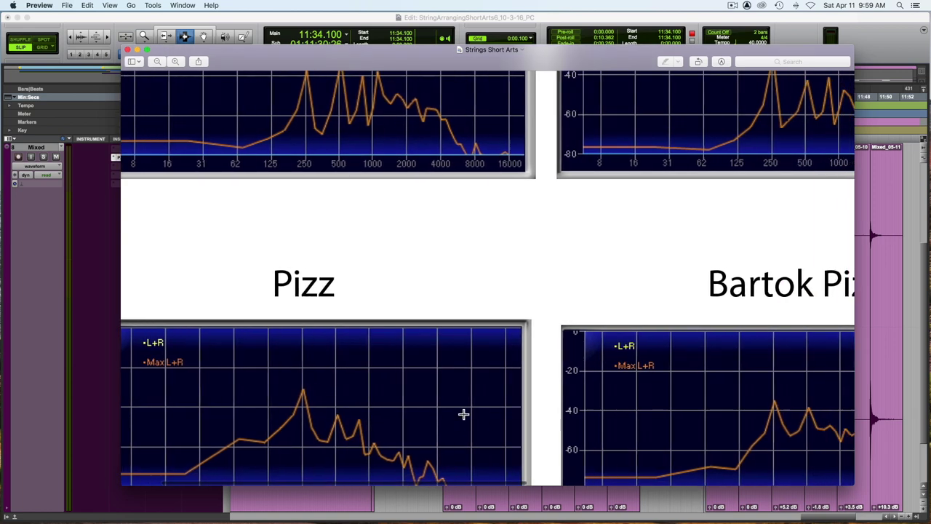
scroll(463, 414, right, 3)
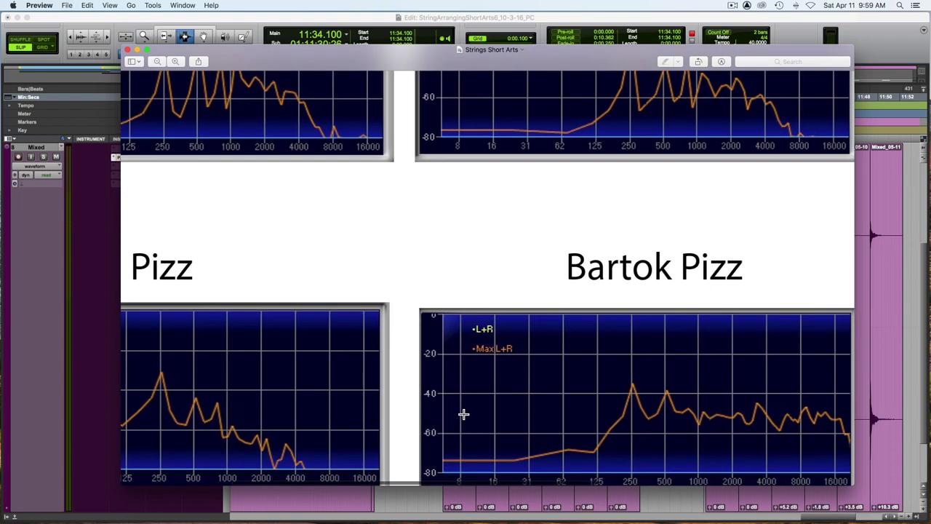
drag(310, 54, 196, 23)
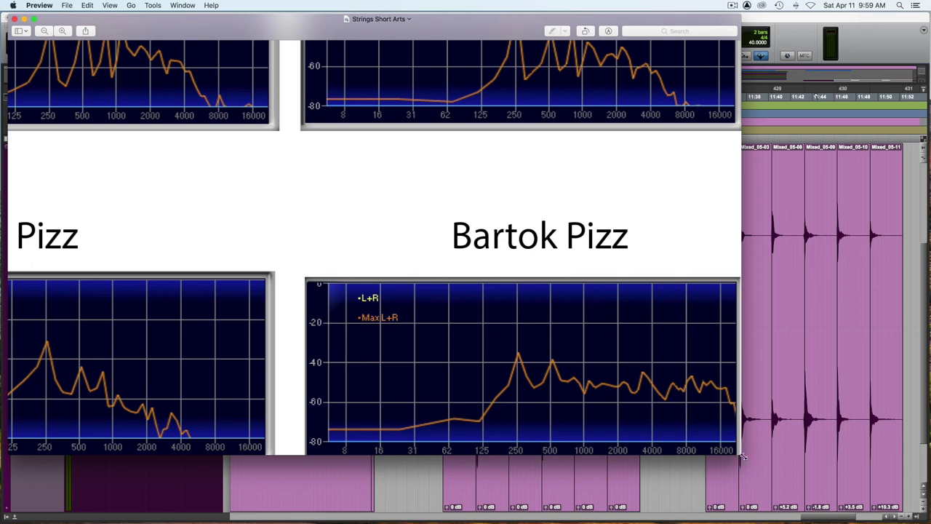
drag(740, 460, 927, 498)
- Scroll the enlarged image between the Pizz, Bartok Pizz and Col Legno spectrum charts
scroll(696, 388, down, 3)
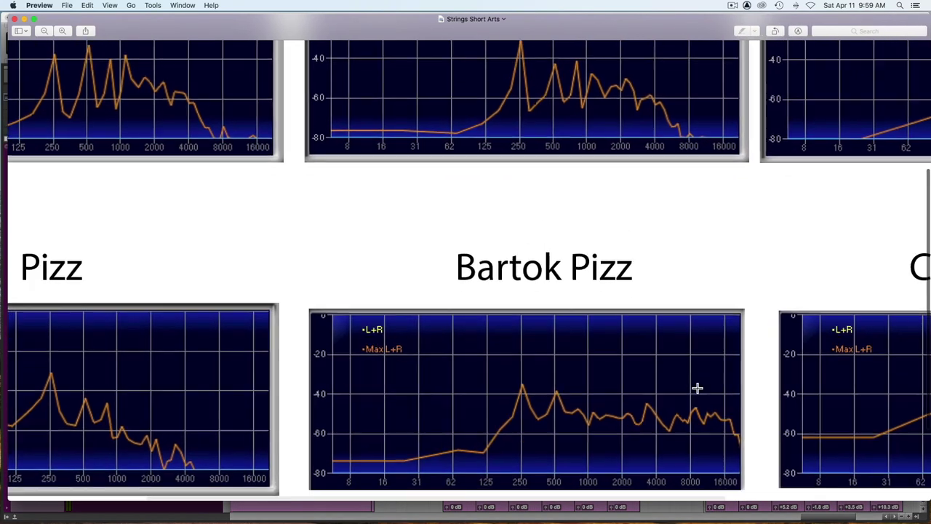
scroll(696, 387, left, 1)
scroll(626, 367, left, 1)
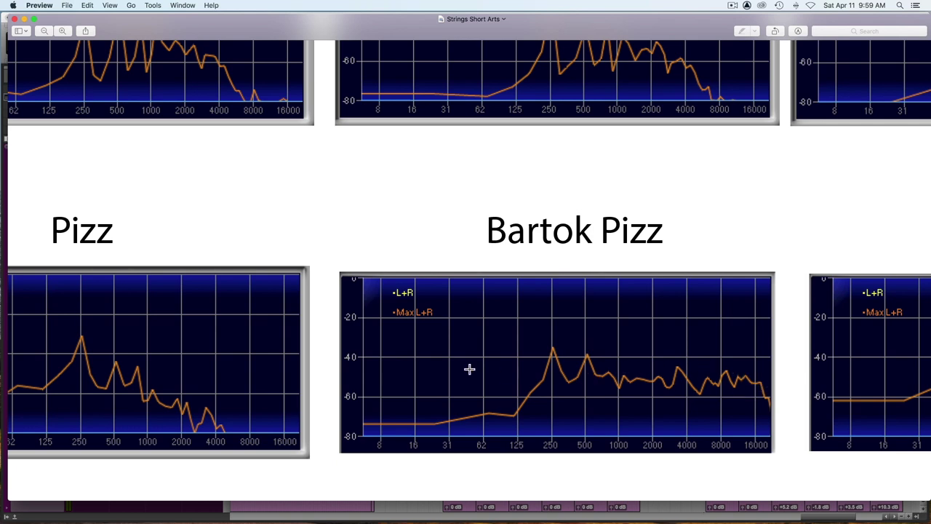
scroll(460, 365, right, 5)
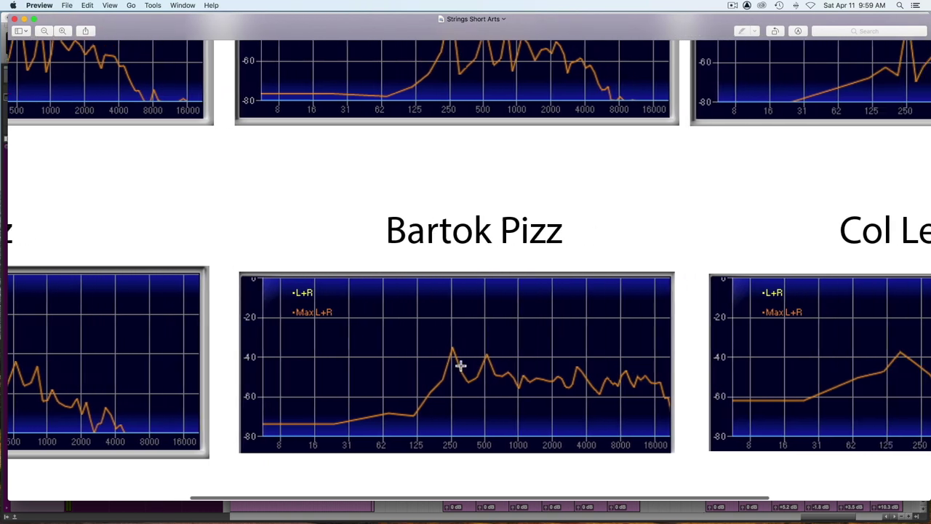
scroll(460, 365, right, 5)
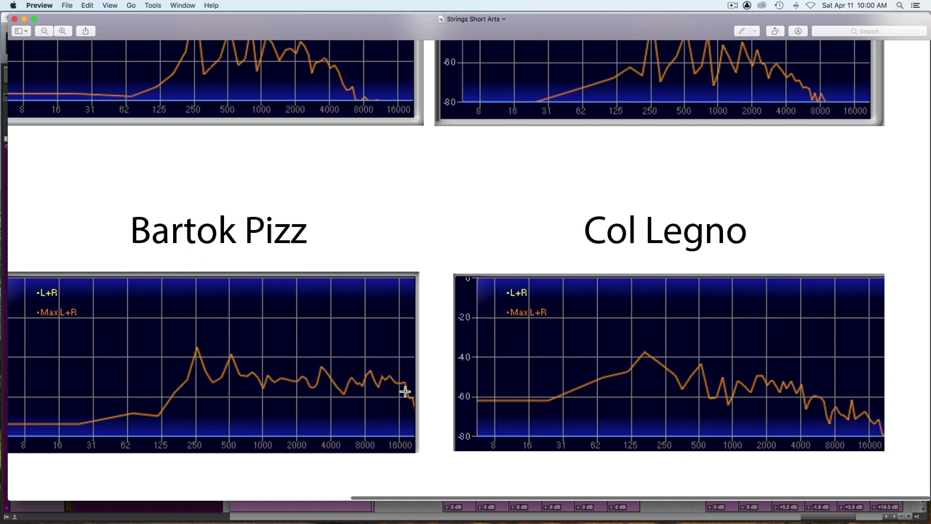
scroll(589, 399, left, 10)
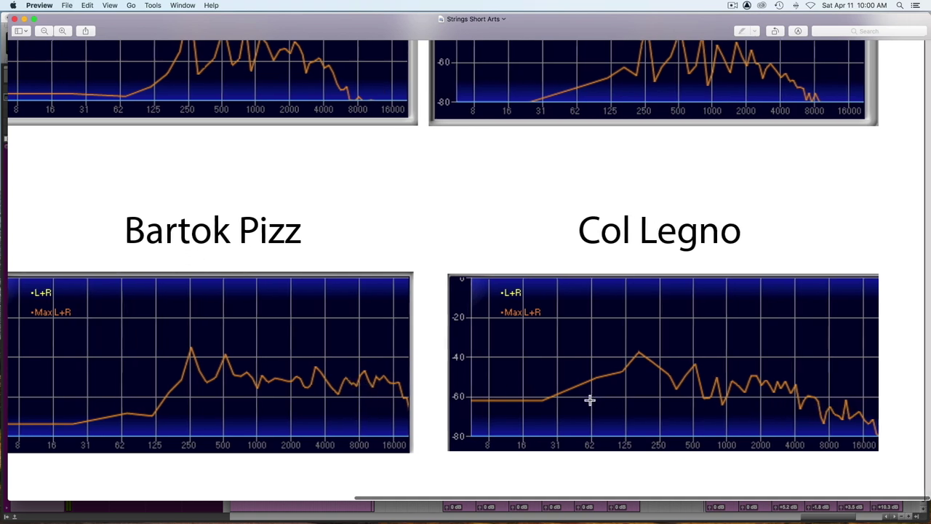
scroll(589, 399, left, 3)
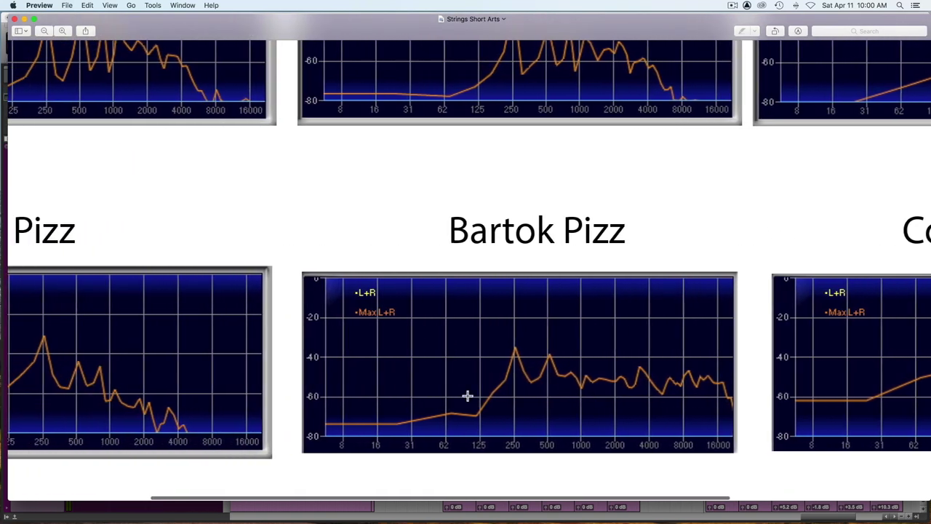
scroll(218, 407, left, 7)
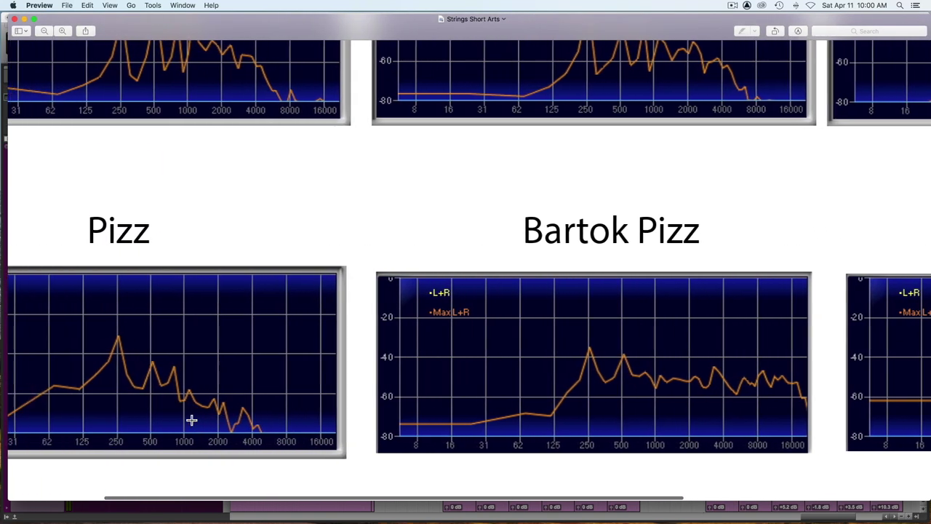
scroll(250, 416, left, 1)
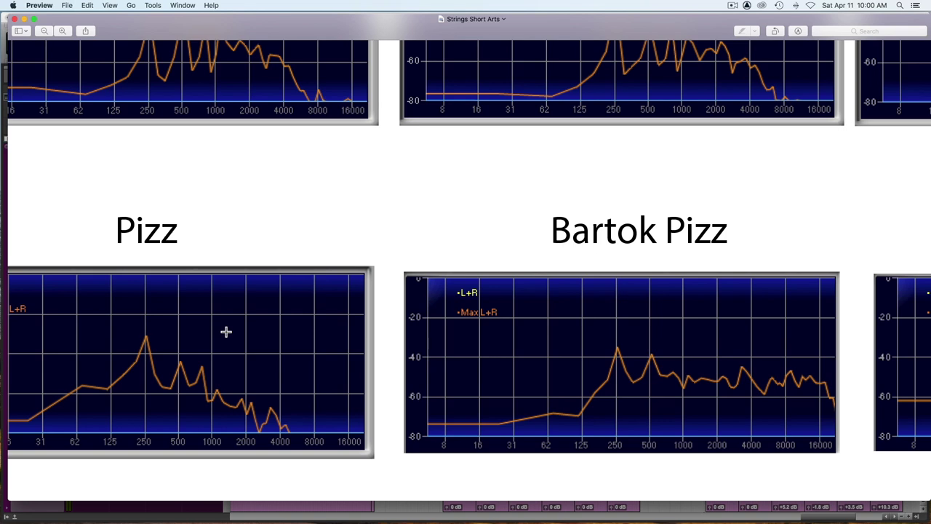
scroll(225, 331, right, 6)
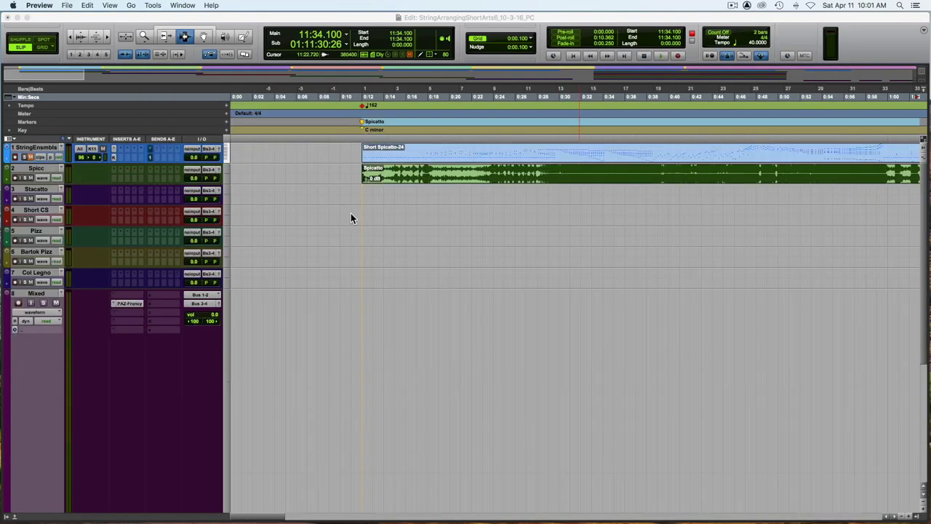
- Return to Pro Tools and enlarge the Stacatto track to show its waveform
scroll(351, 213, right, 5)
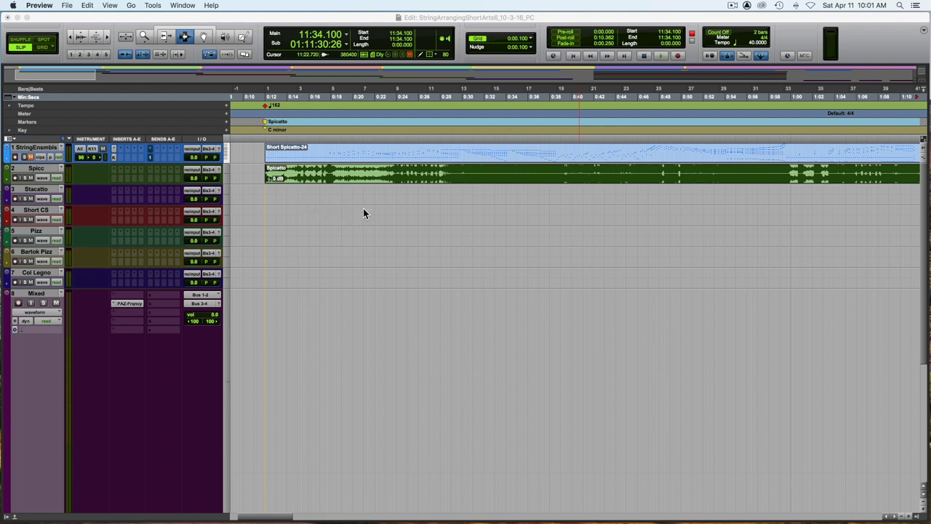
scroll(363, 208, right, 15)
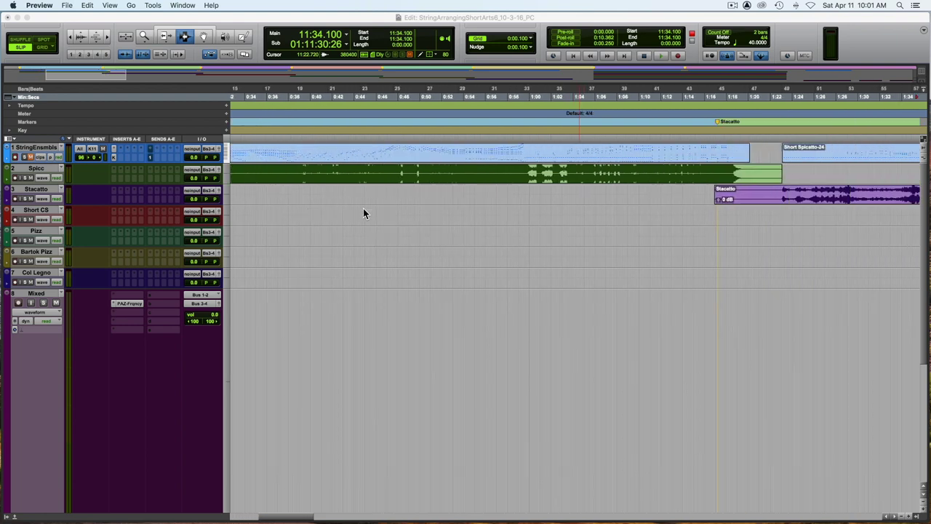
click(920, 141)
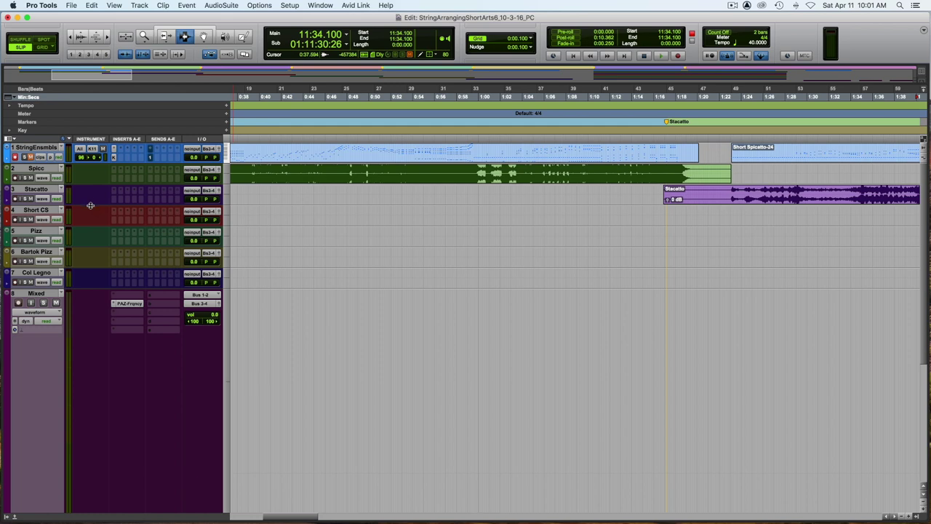
key(ctrl+Down)
key(ctrl+Down)
key(ctrl+Down)
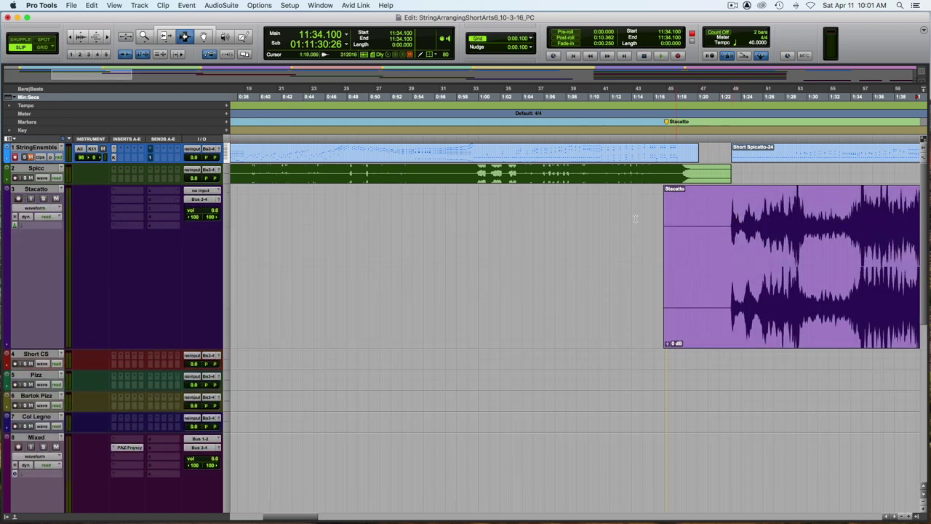
- Play Stacatto from about 1:06 with the String Ensembles score docked below
click(549, 173)
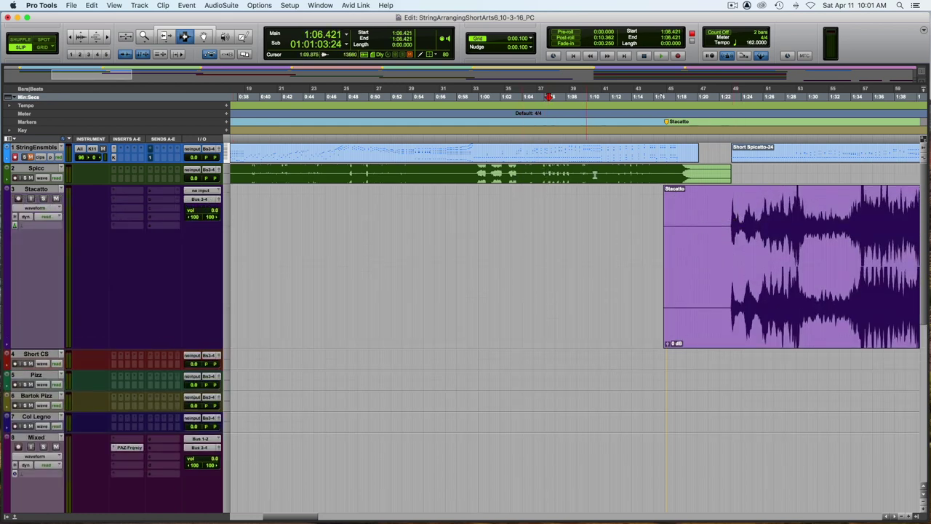
key(space)
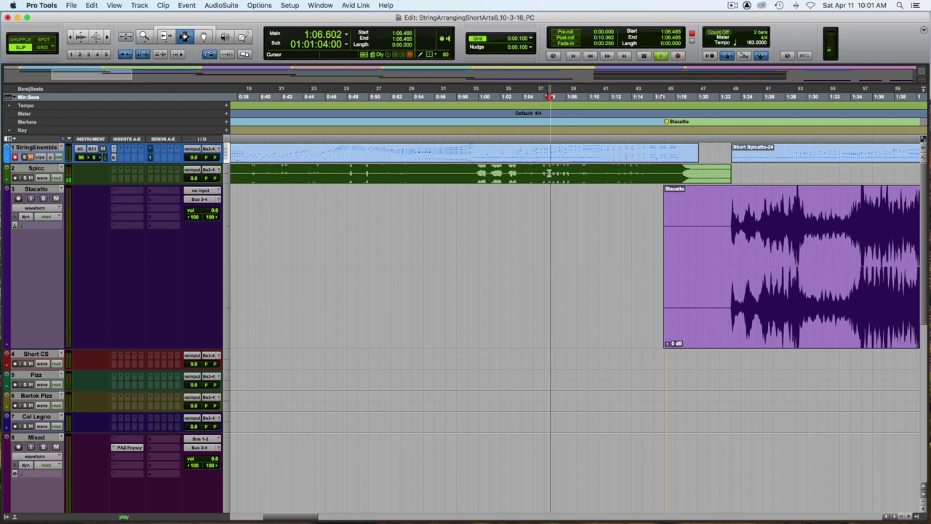
click(15, 516)
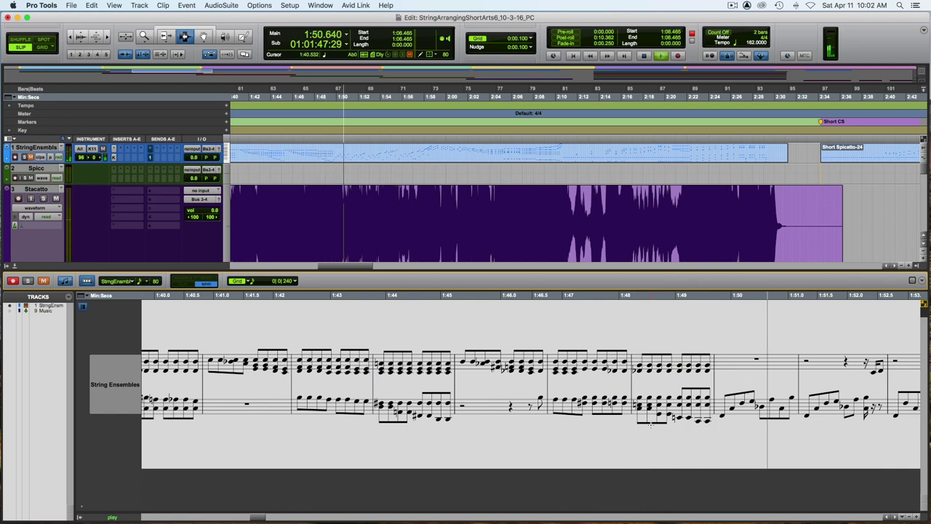
- Stop playback and restart it from bar 1 using the main counter
key(space)
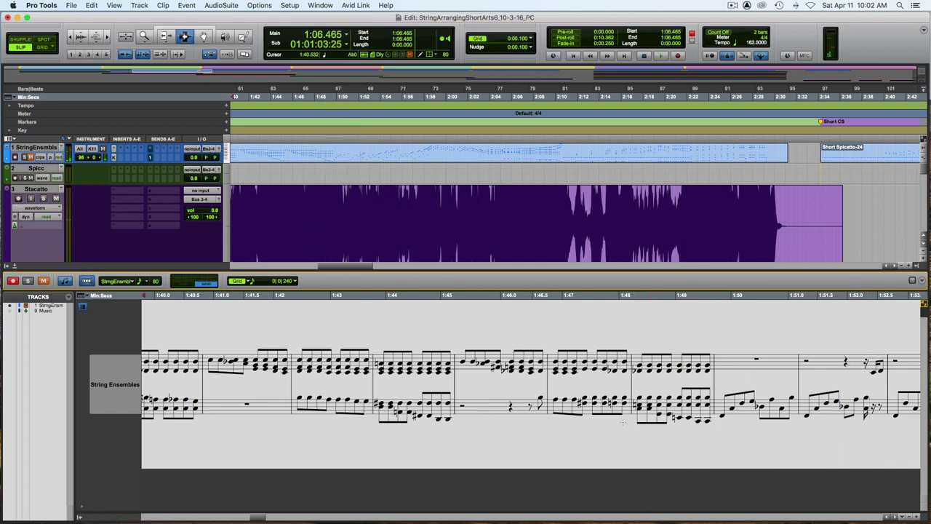
scroll(290, 340, left, 15)
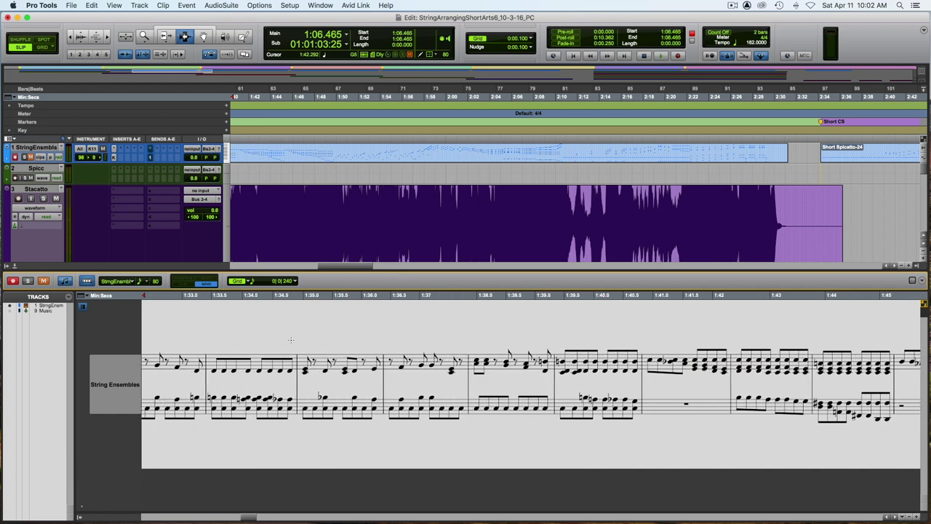
scroll(290, 340, left, 10)
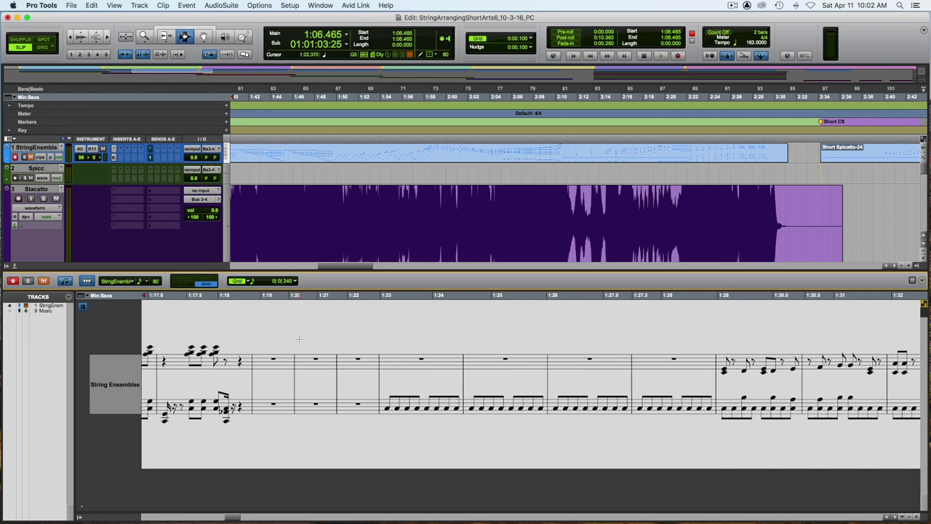
click(302, 36)
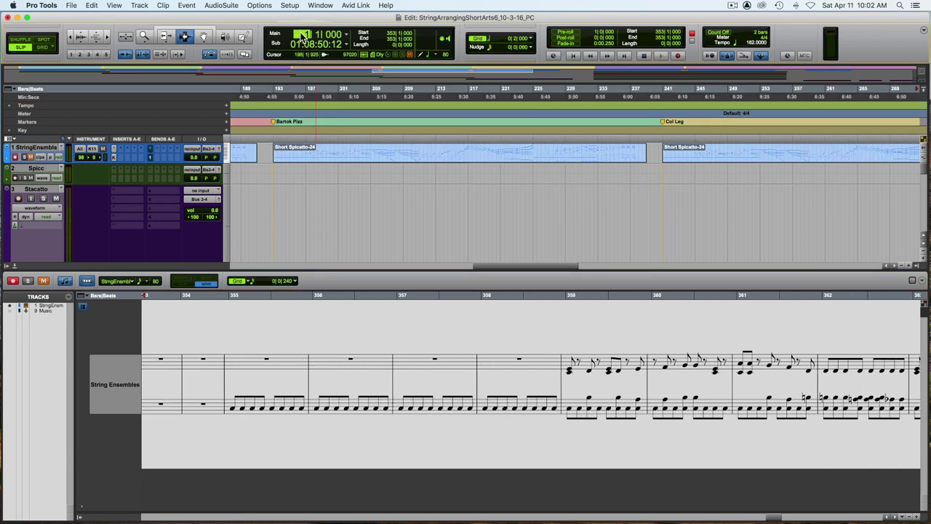
text(1| 1| 000)
key(Return)
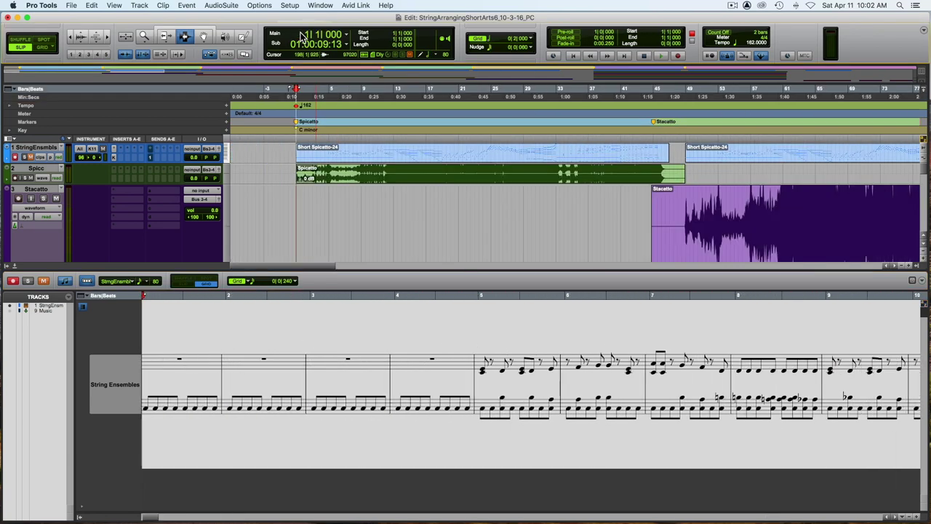
key(space)
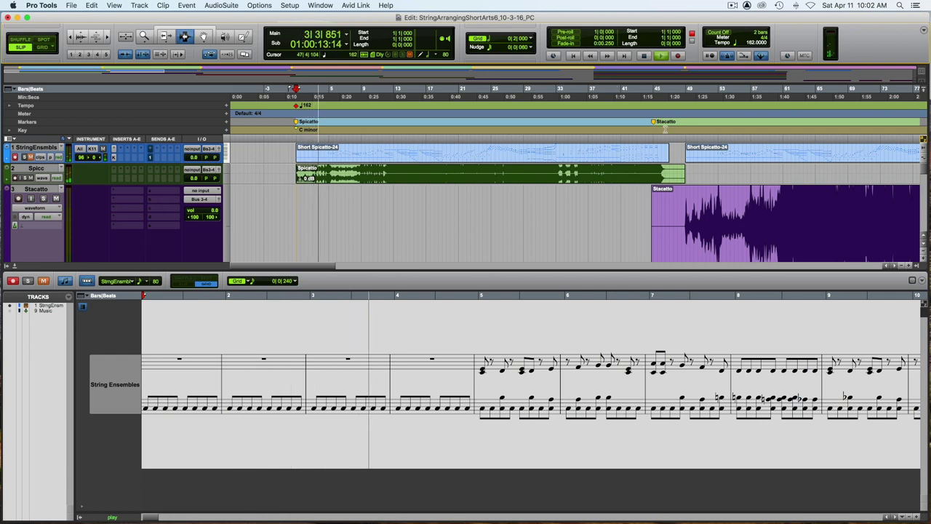
- Jump playback to around bar 48 against the score, then stop
click(683, 149)
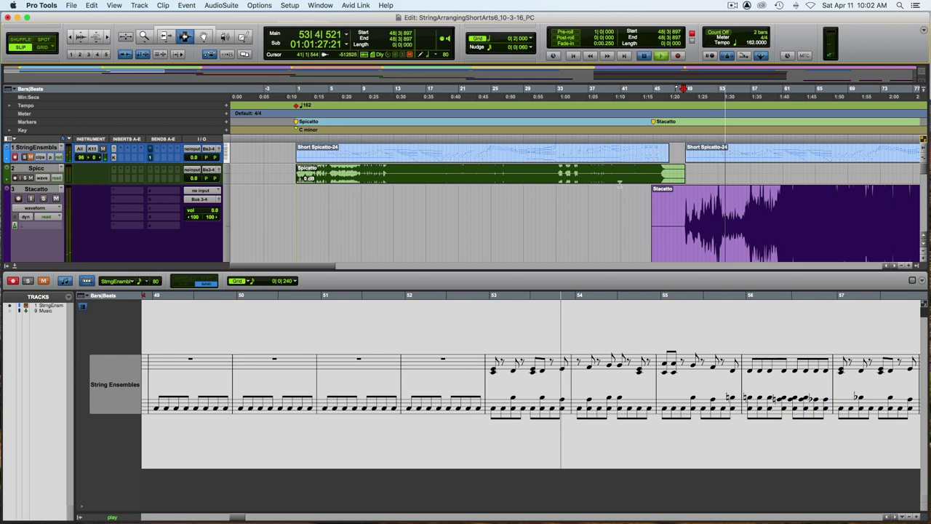
key(space)
scroll(619, 184, right, 10)
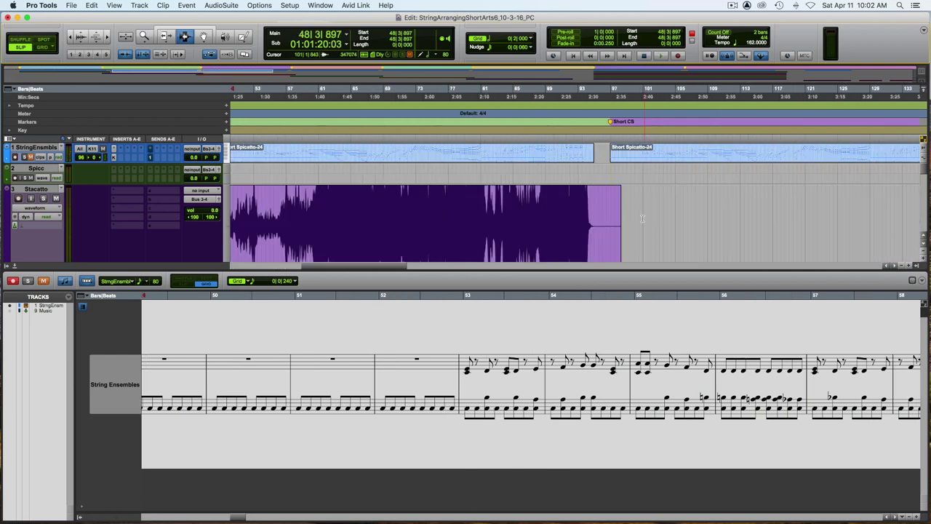
- Play Short CS from bar 96, zoom out to follow notated bars 97–105, then stop
scroll(642, 219, down, 3)
scroll(641, 219, up, 3)
scroll(642, 219, down, 3)
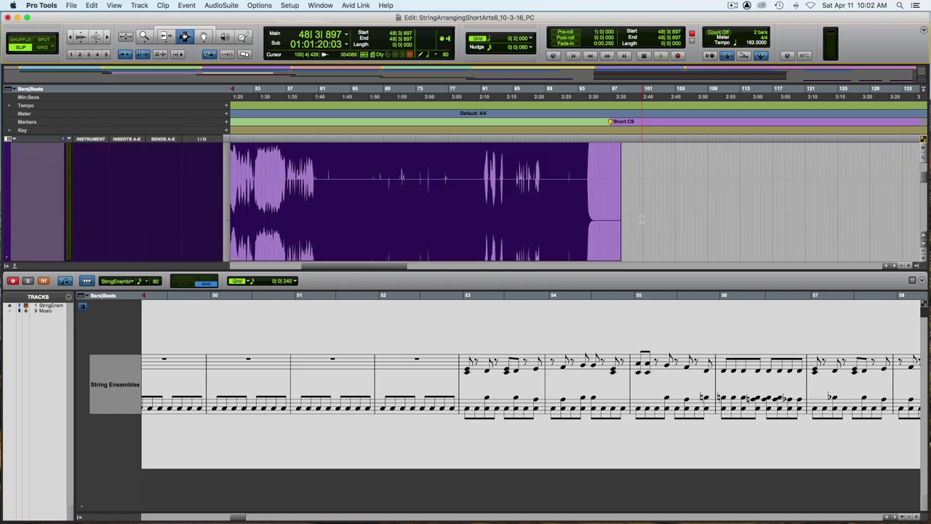
scroll(641, 219, up, 5)
scroll(641, 219, down, 3)
click(605, 171)
key(space)
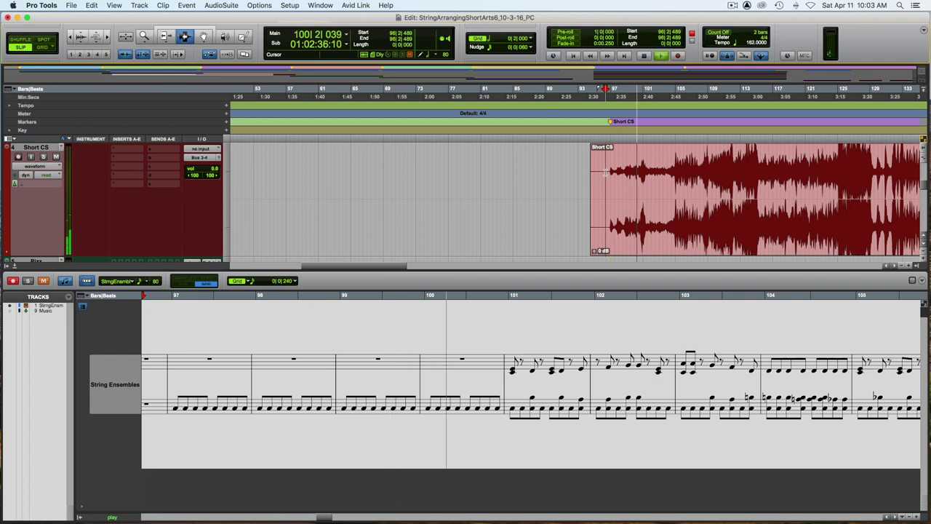
key(r)
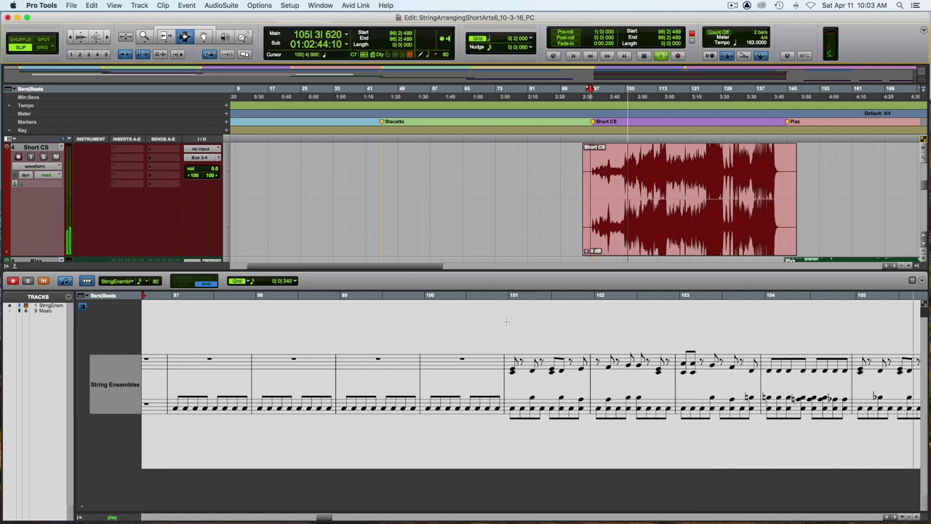
key(space)
scroll(506, 321, left, 10)
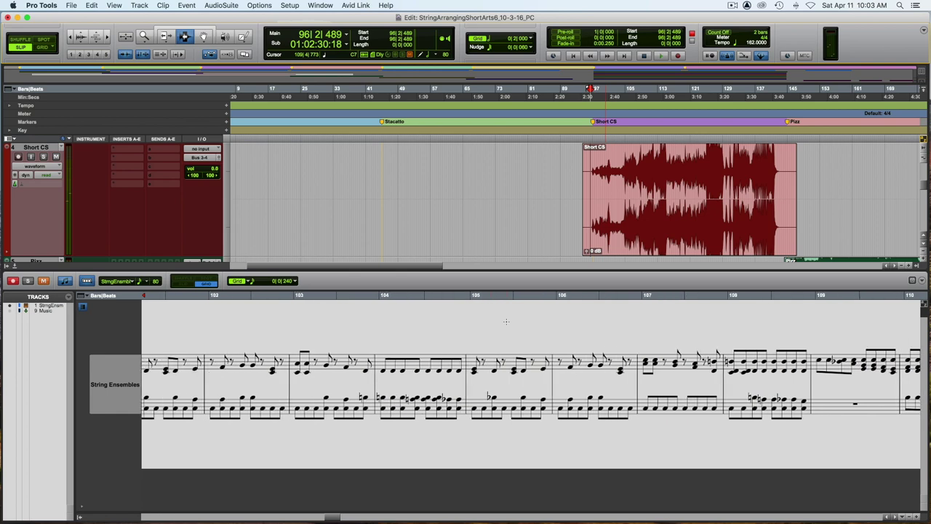
scroll(506, 321, left, 7)
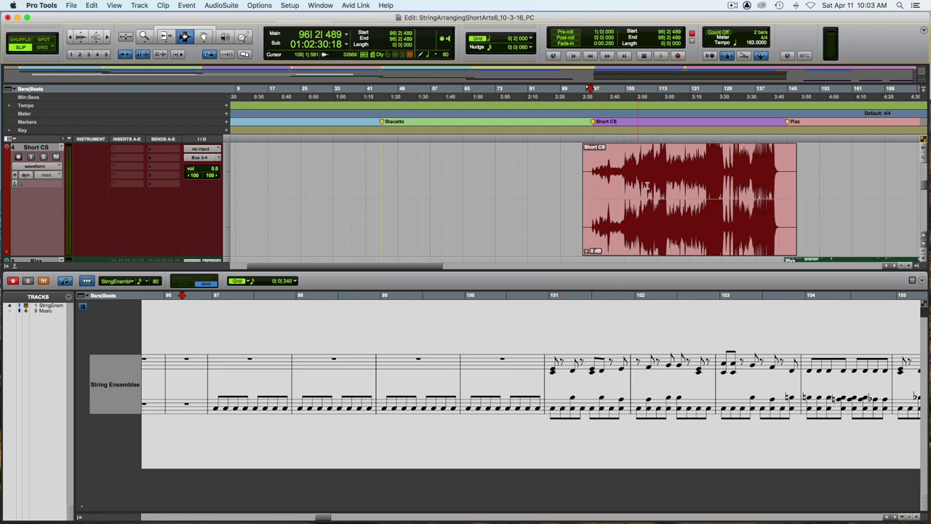
- Play Short CS from bar 114, stop, then set the playback start to bar 120 in the score
click(663, 156)
key(space)
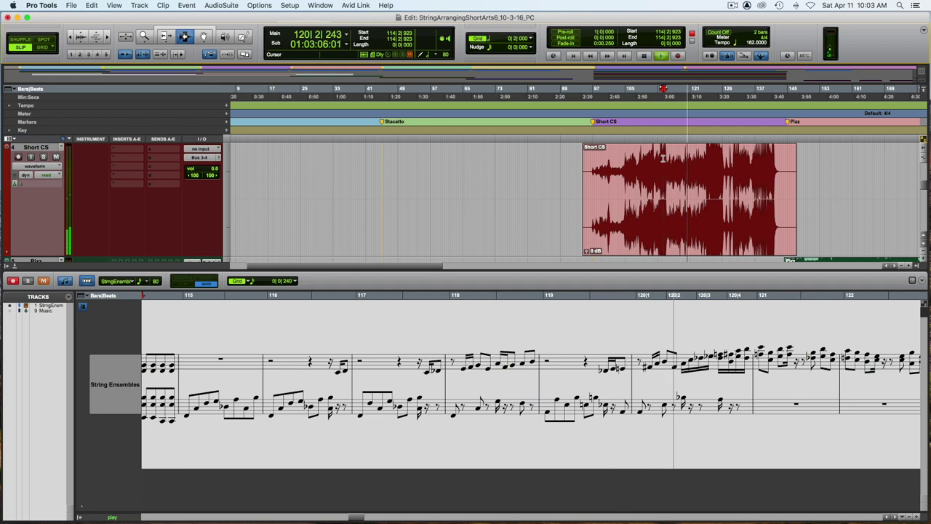
key(space)
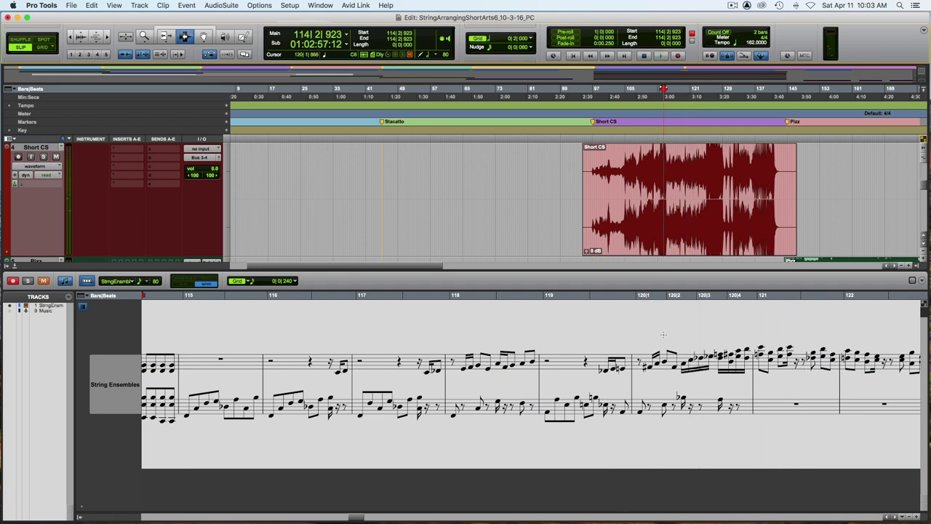
click(649, 369)
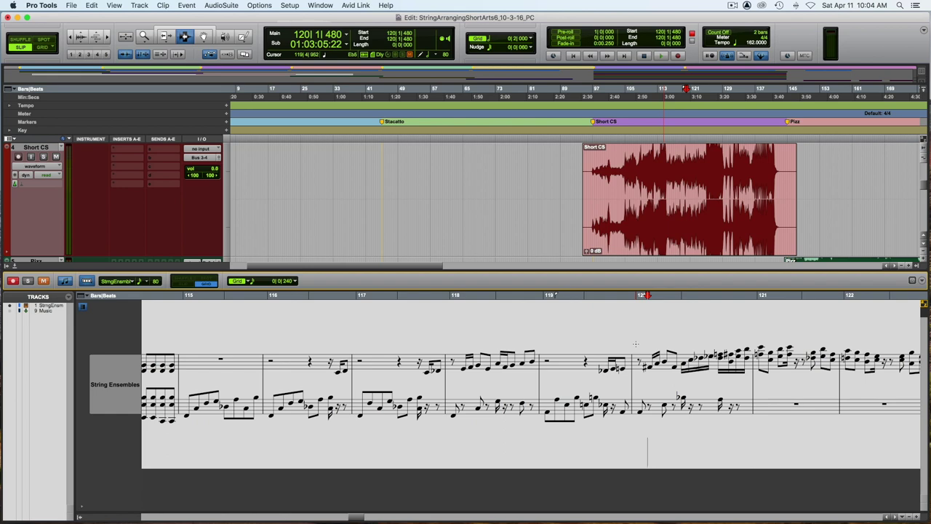
scroll(653, 325, right, 5)
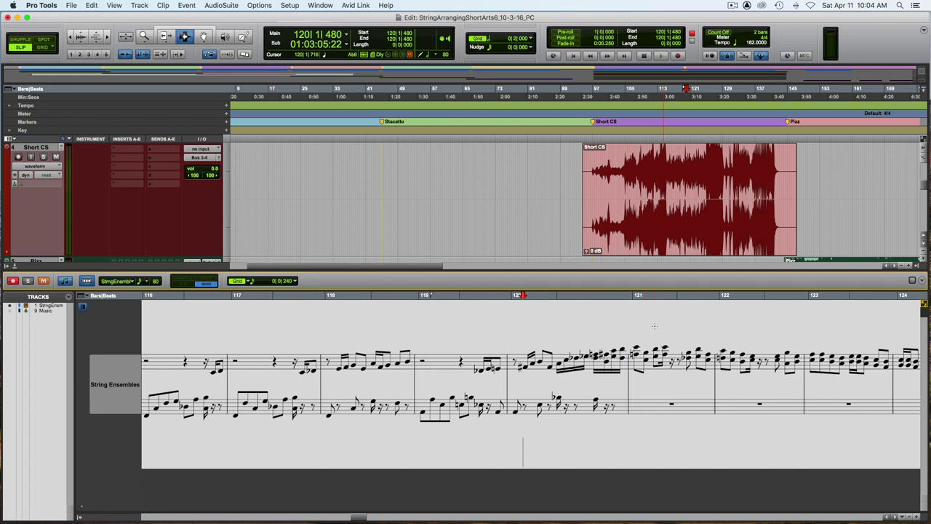
scroll(807, 187, down, 2)
click(810, 148)
key(space)
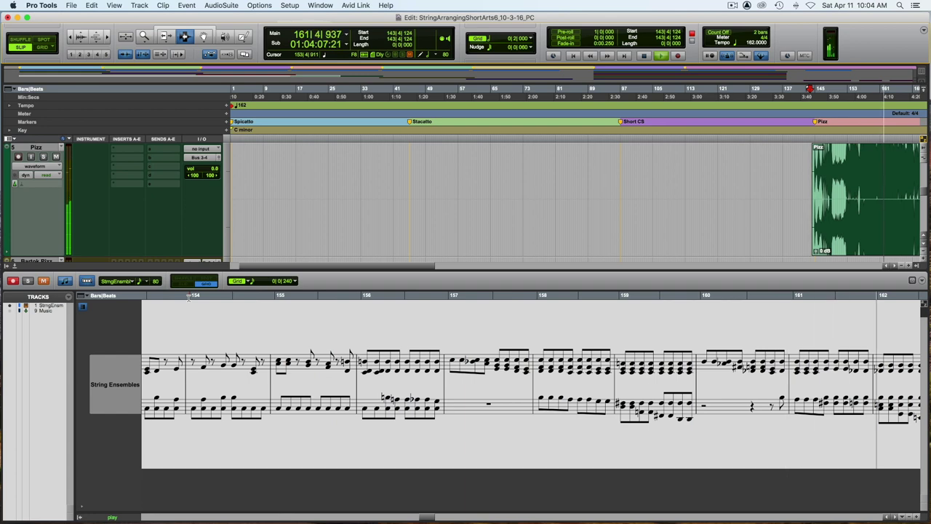
key(space)
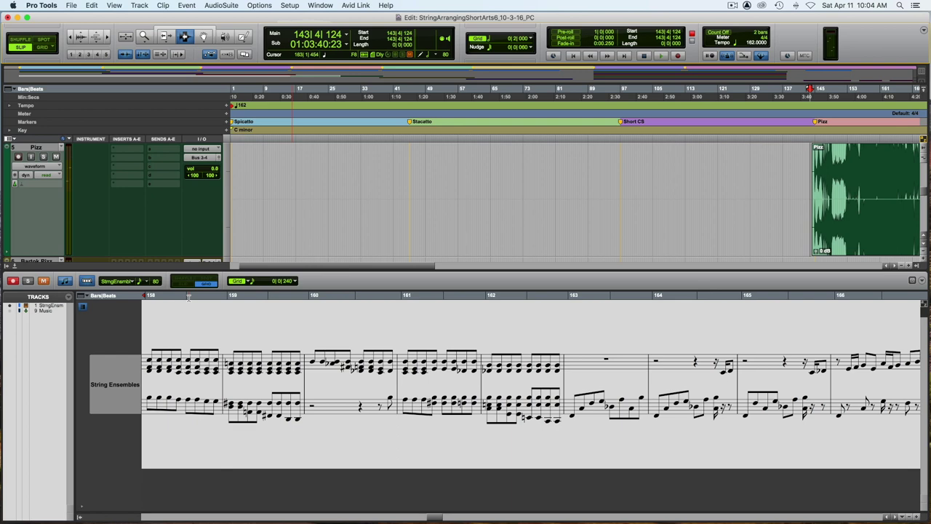
key(super+bracketleft)
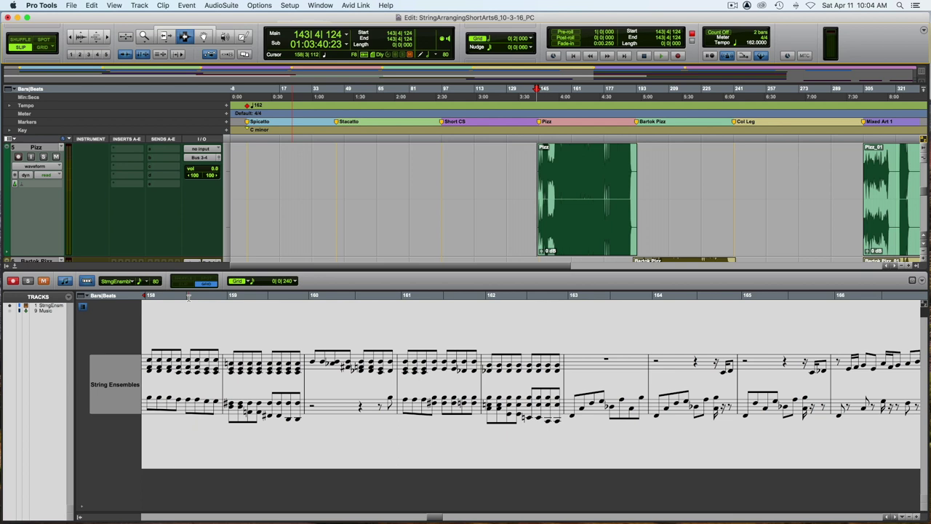
scroll(271, 331, left, 10)
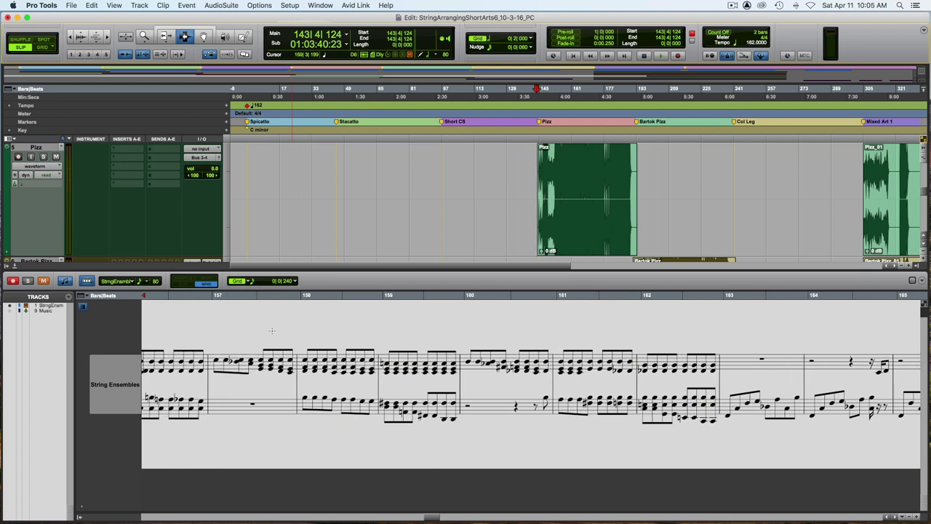
scroll(271, 331, left, 10)
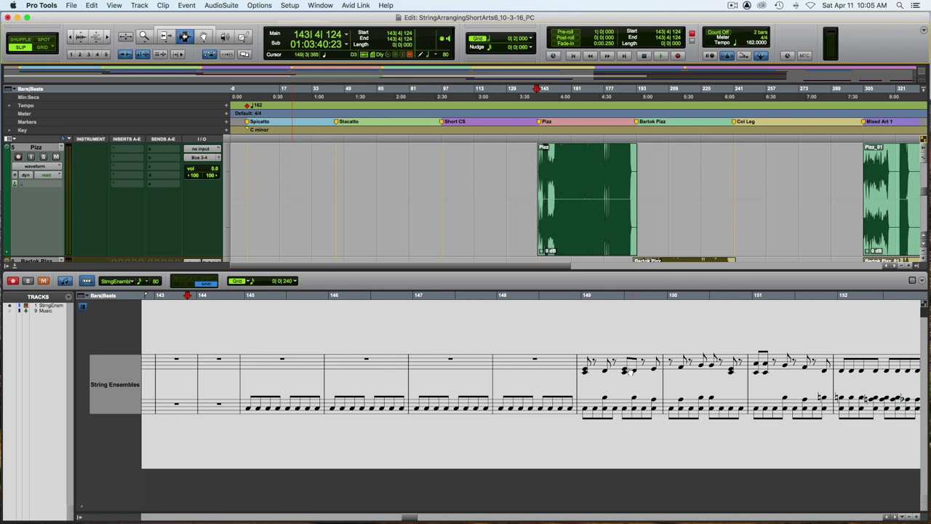
scroll(578, 346, right, 2)
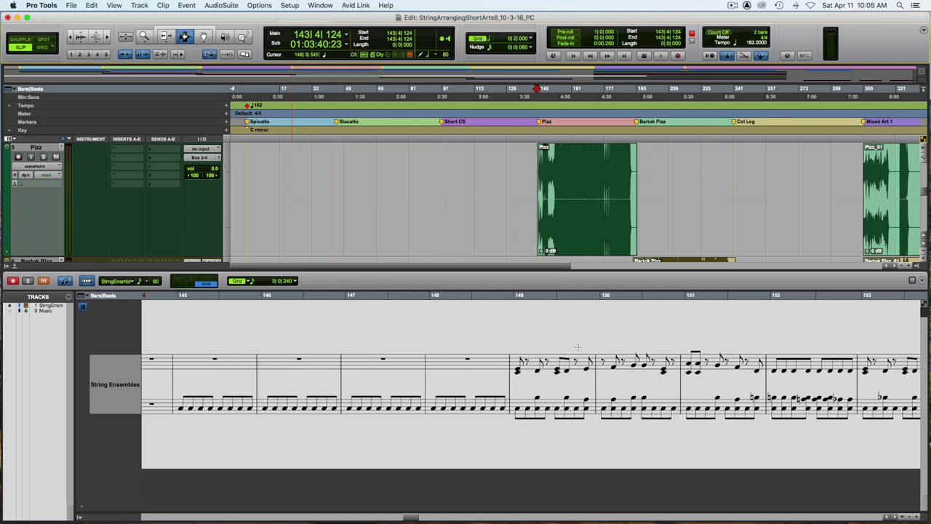
scroll(577, 346, right, 1)
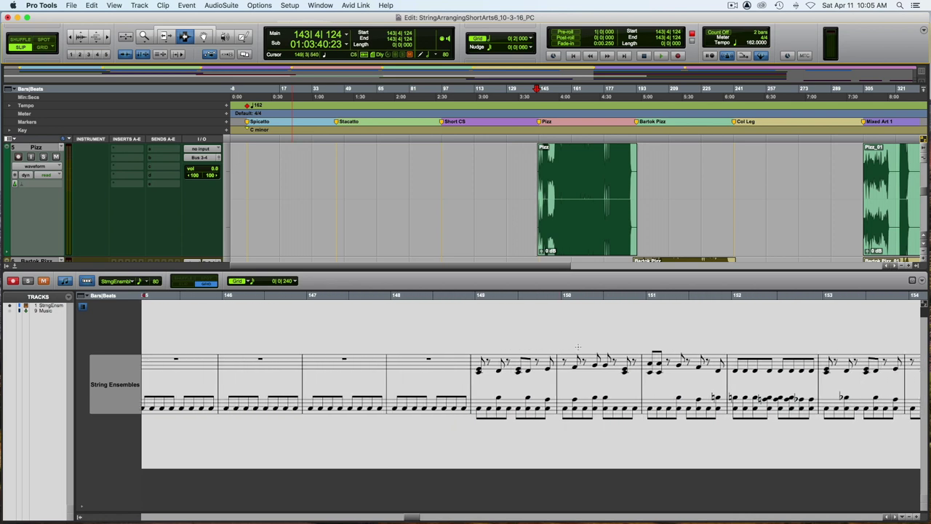
scroll(578, 346, right, 6)
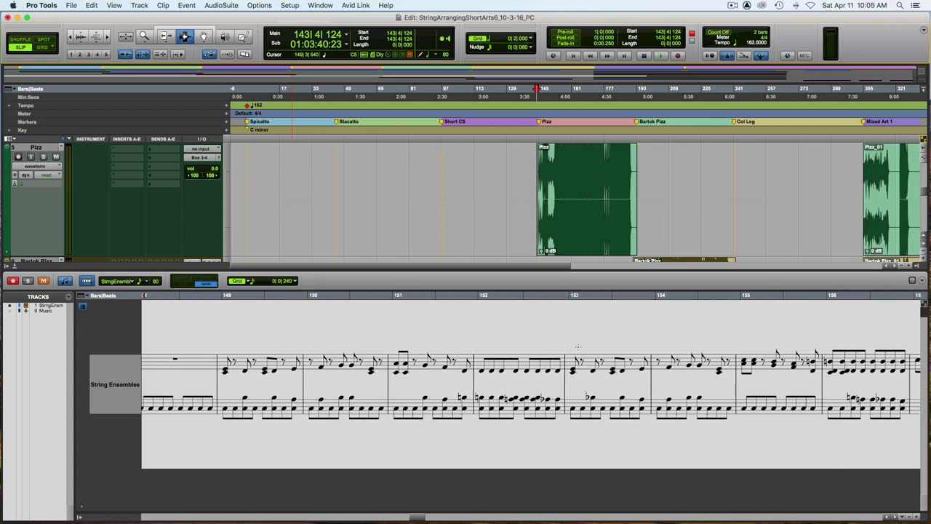
scroll(577, 346, right, 10)
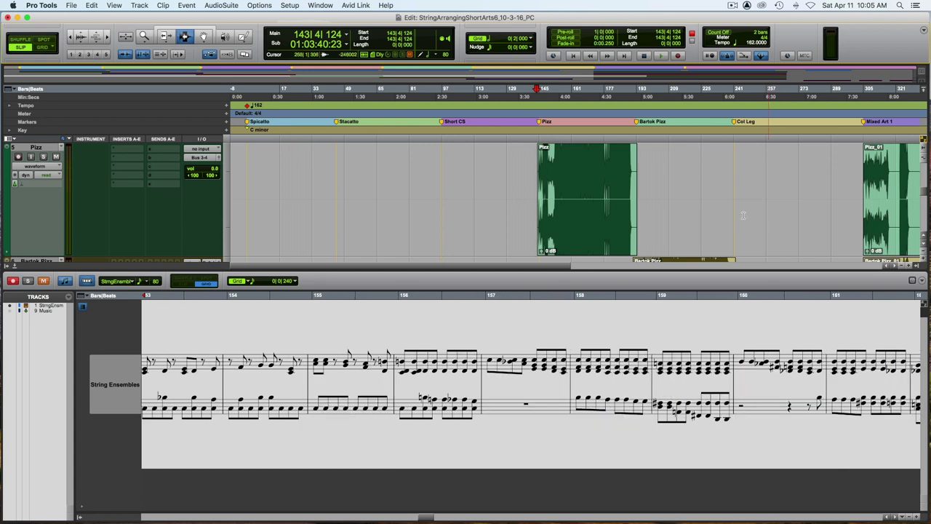
- Play the Bartok Pizz passage from 191|3|405 and stop back at that start point
click(632, 111)
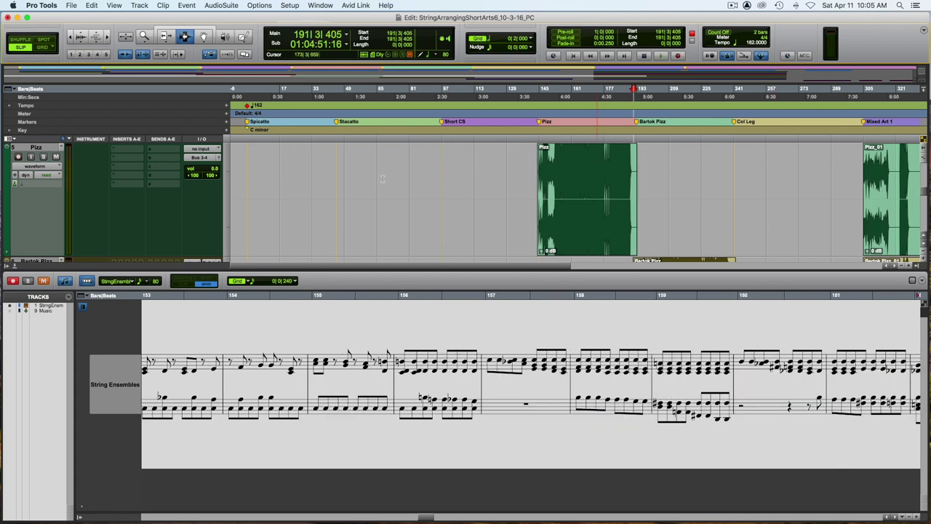
scroll(407, 211, down, 2)
scroll(437, 218, up, 1)
key(space)
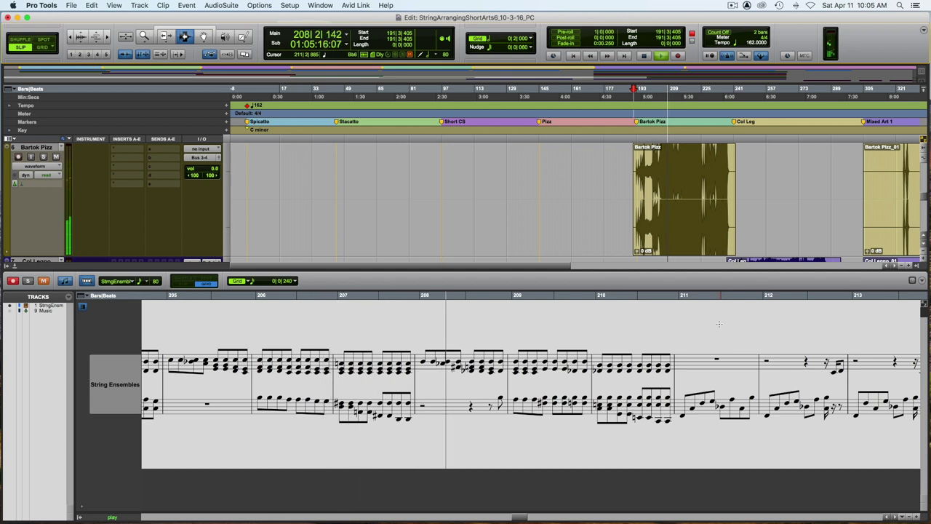
key(space)
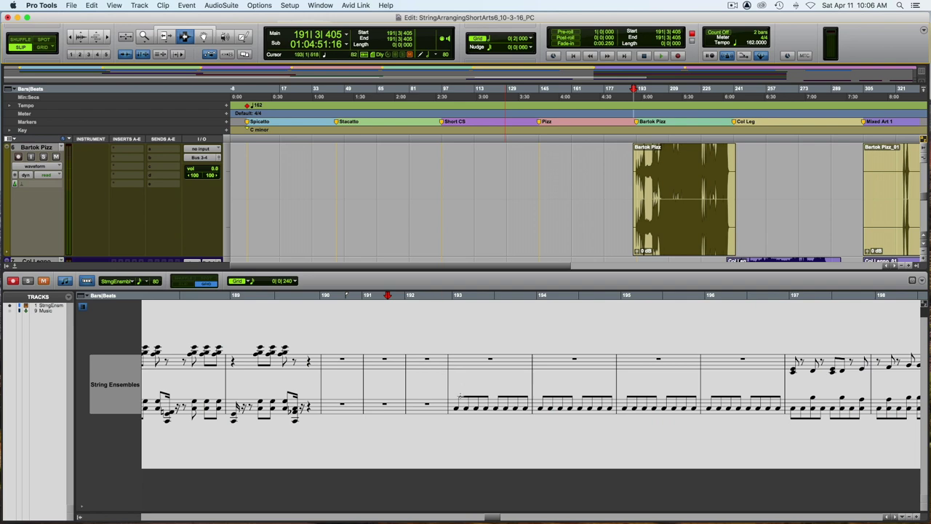
- Place the playhead at 193|1|000 and mute the StringEnsembles MIDI track
click(451, 296)
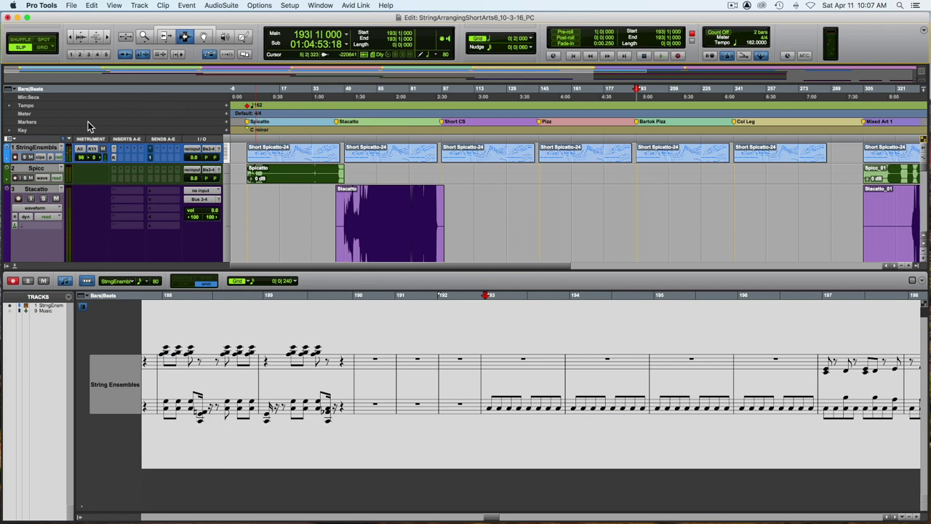
click(32, 156)
scroll(555, 328, right, 2)
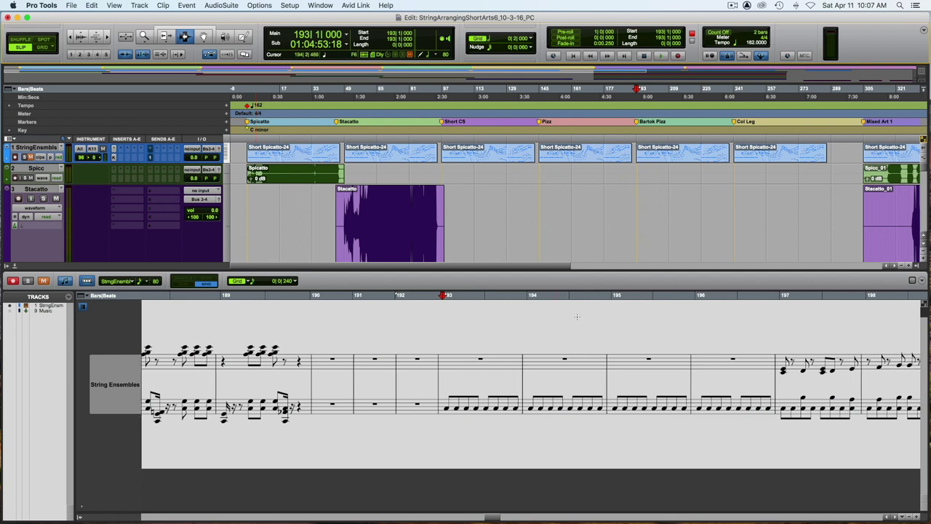
- Jump to the Col Leg marker at 240|1|560, play the Col Legno clip, then stop
click(724, 120)
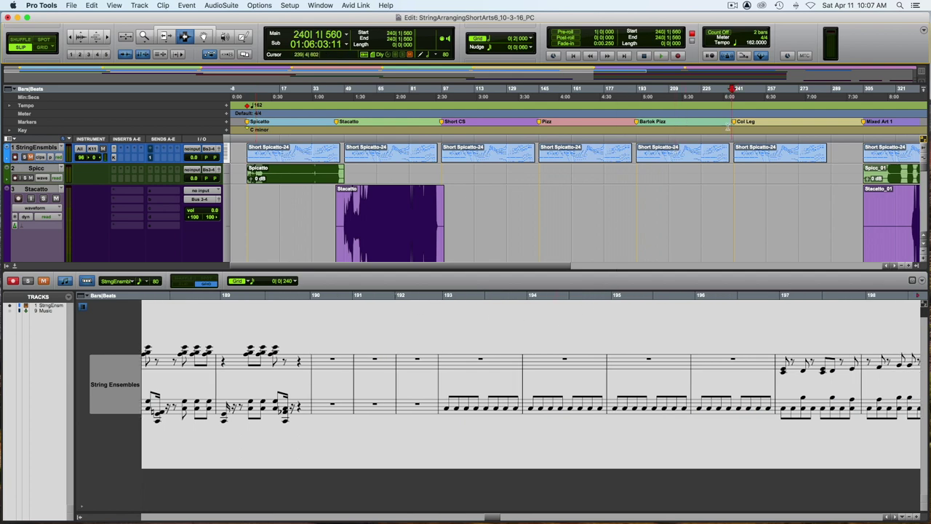
key(space)
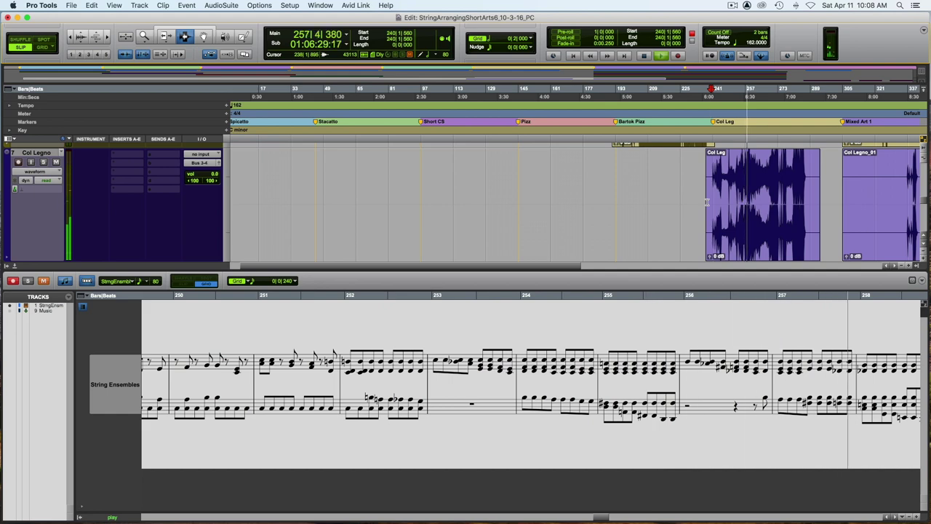
key(space)
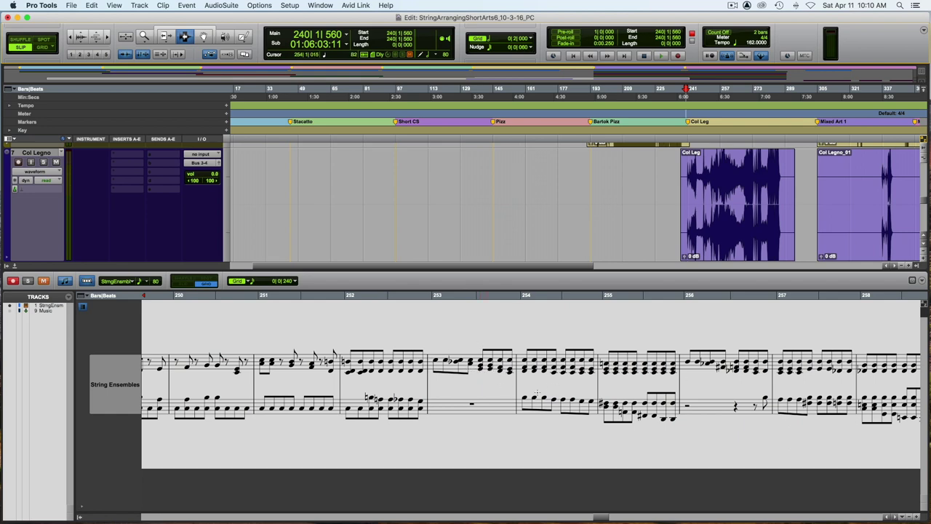
- Scroll the Edit window left while cued at 240|1|560 on the Col Legno clip
scroll(602, 372, left, 1)
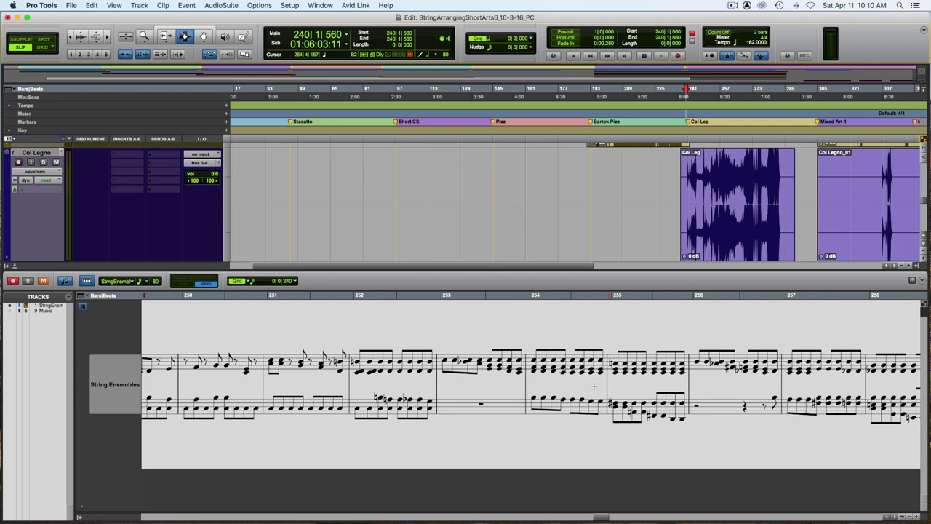
scroll(594, 386, right, 5)
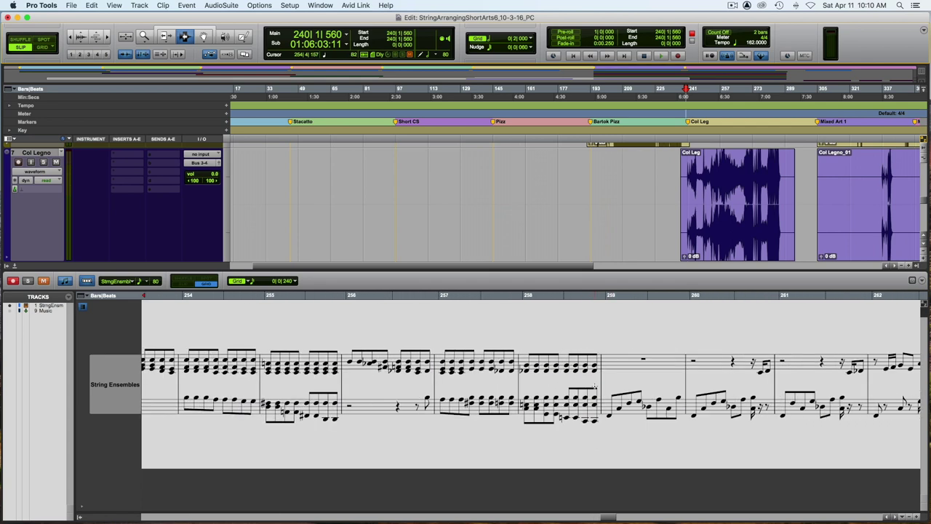
scroll(594, 385, right, 2)
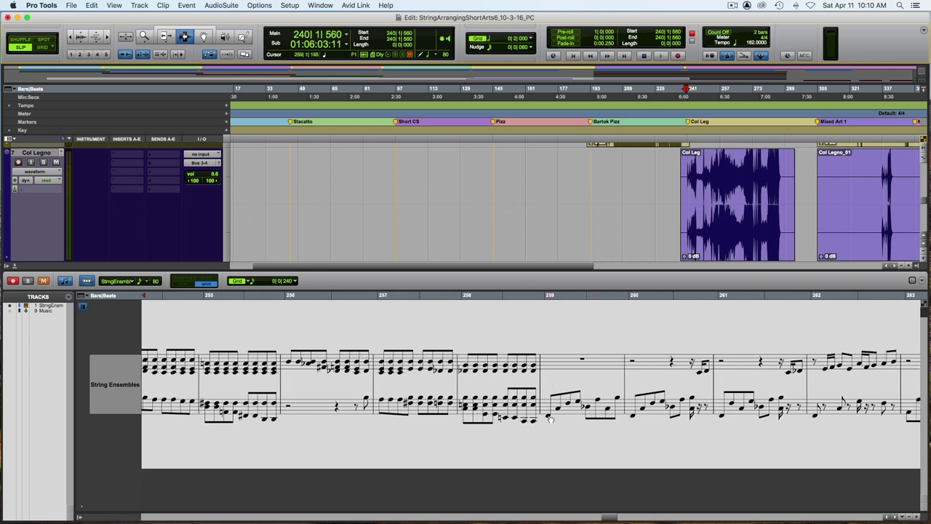
scroll(114, 227, up, 5)
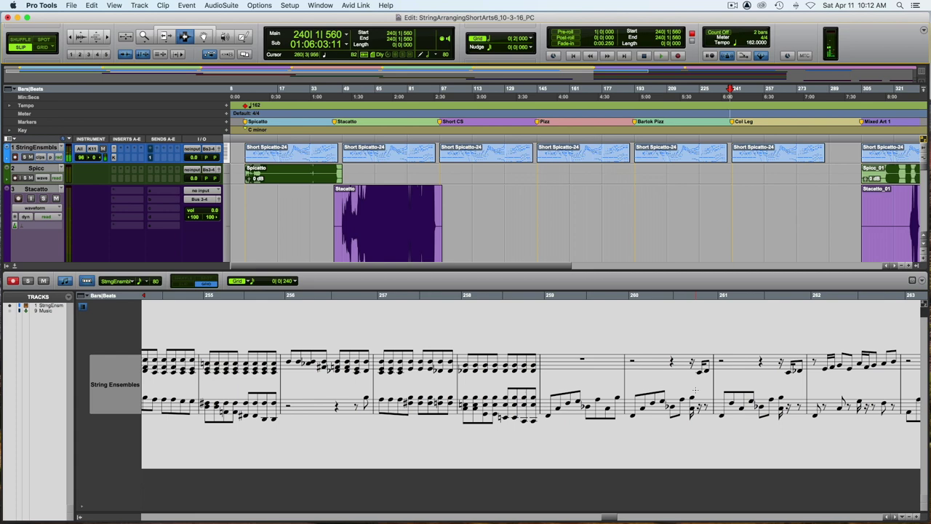
scroll(695, 391, right, 1)
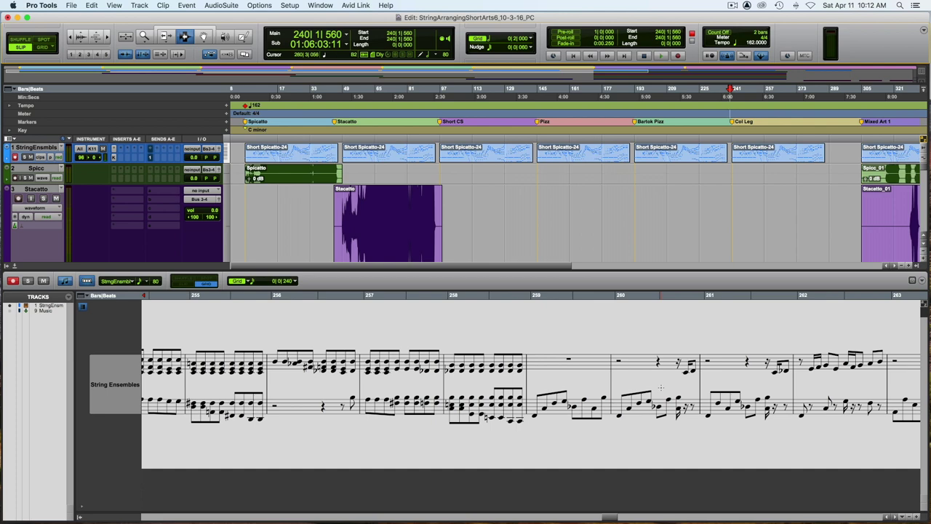
- Scroll across the nine articulation tracks' rendered clips, then zoom in on the mixed-articulation section
scroll(661, 387, right, 10)
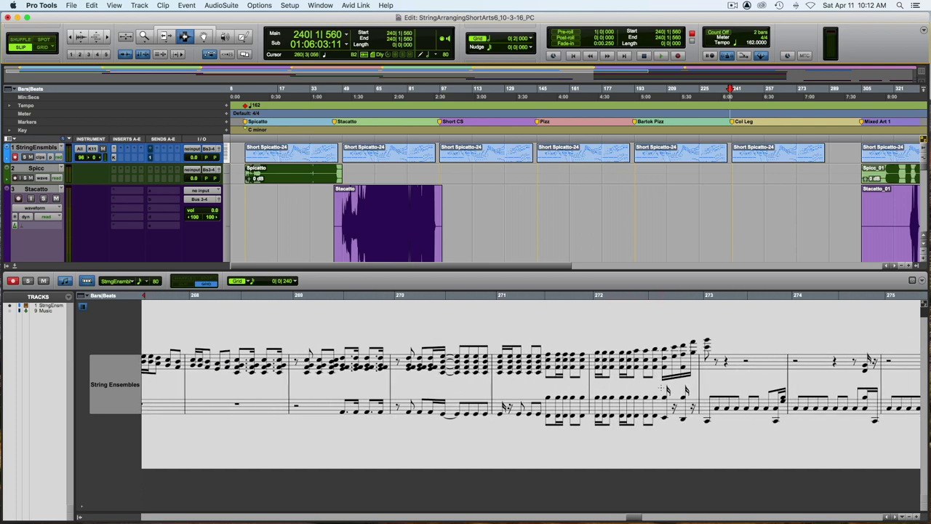
scroll(661, 388, right, 8)
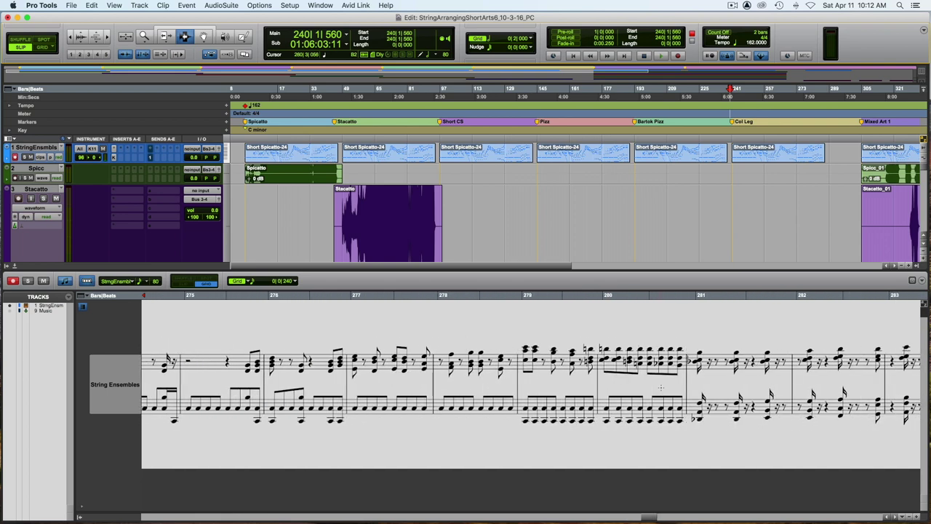
scroll(660, 388, right, 5)
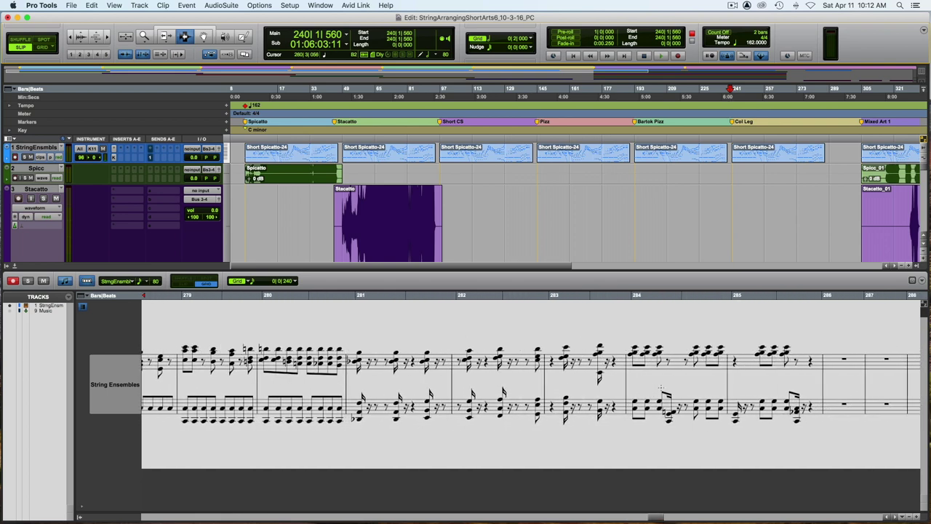
scroll(660, 388, left, 3)
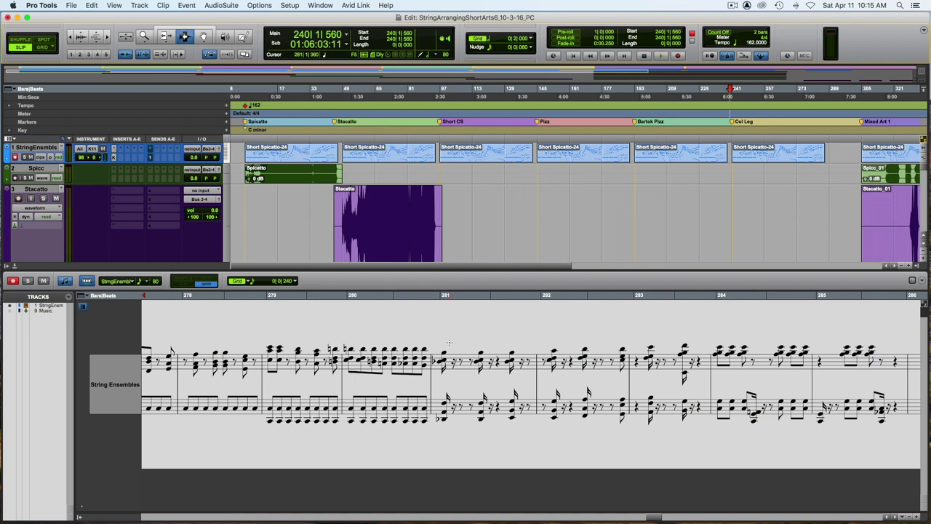
scroll(449, 342, right, 3)
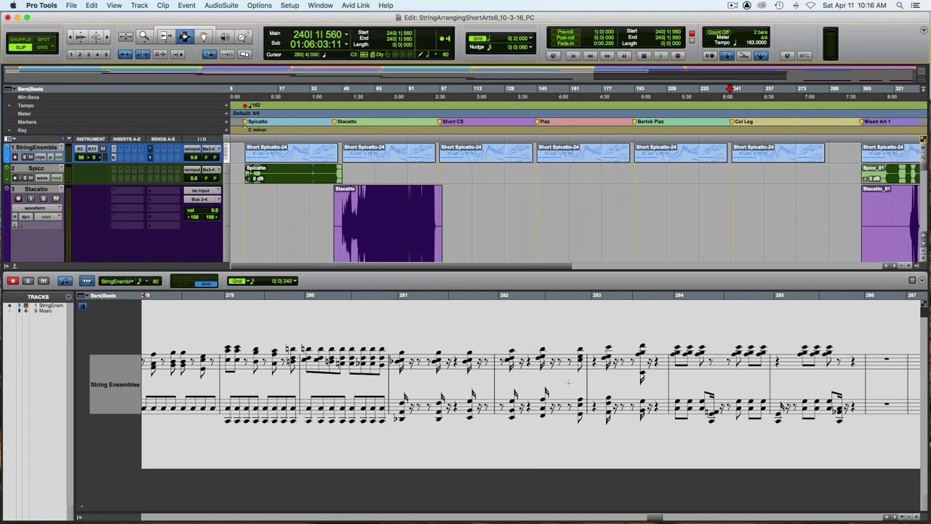
scroll(747, 326, right, 1)
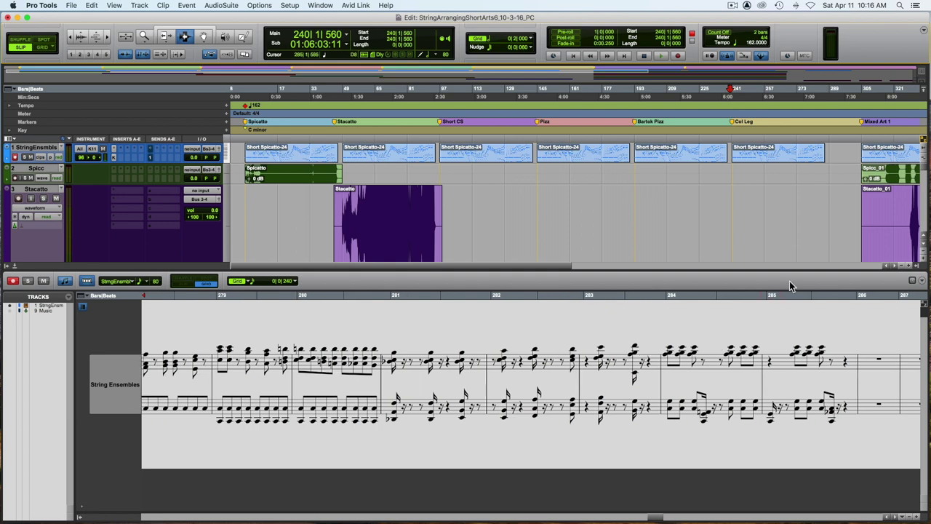
scroll(807, 211, right, 2)
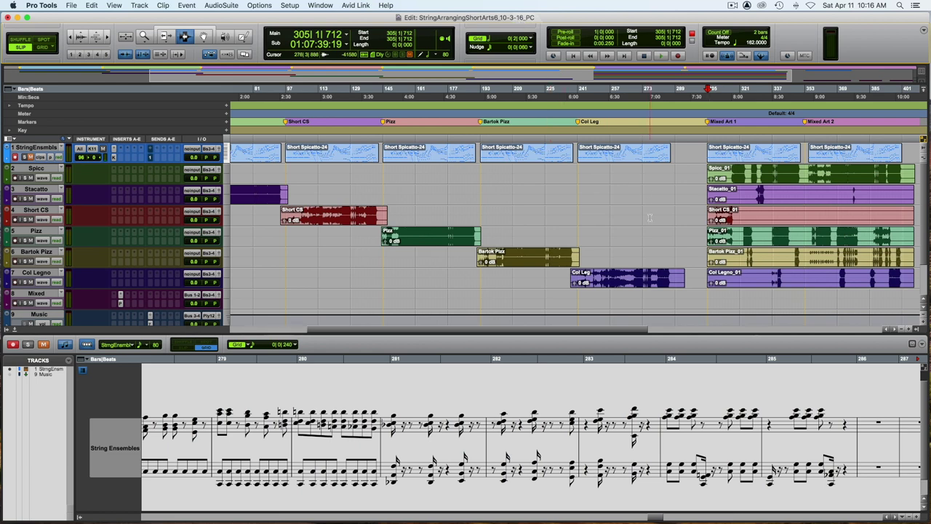
key(super+bracketright)
key(super+bracketright)
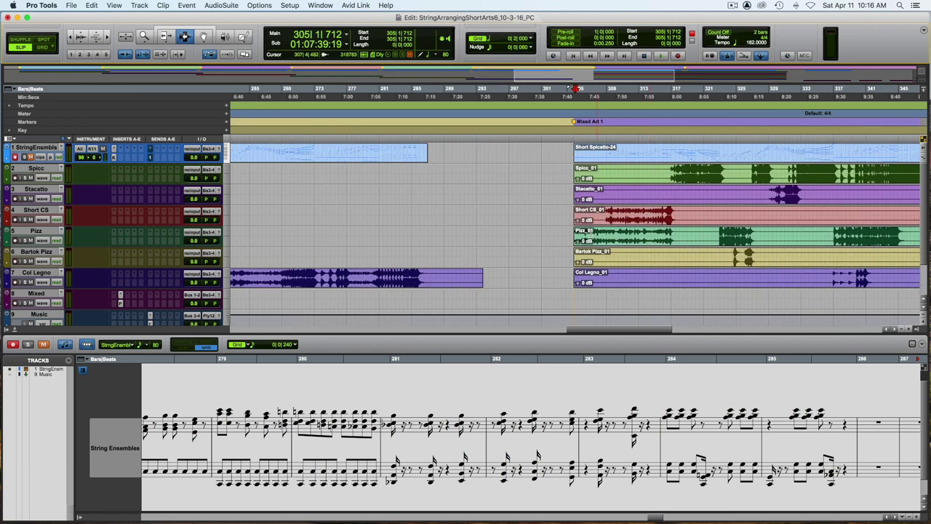
- Play from just before the bar 305 Mixed Art 1 marker through to bar 349
click(573, 233)
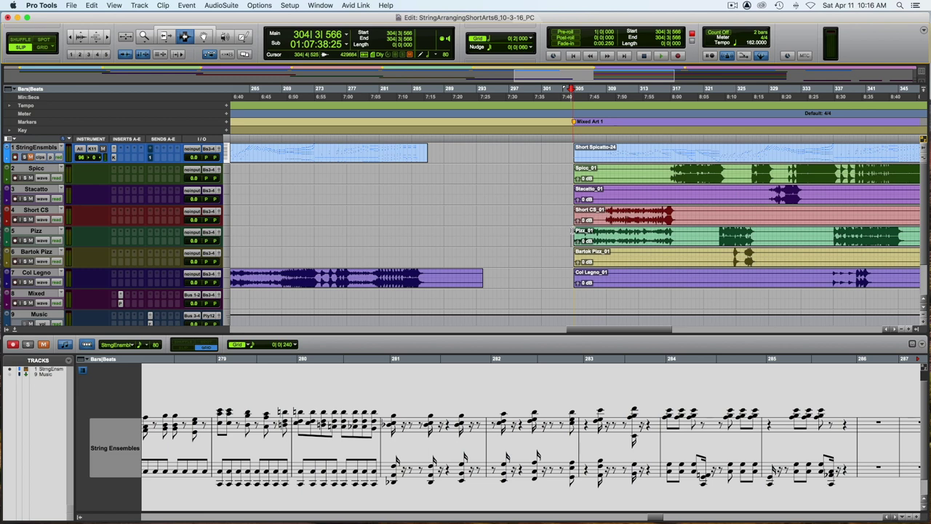
key(space)
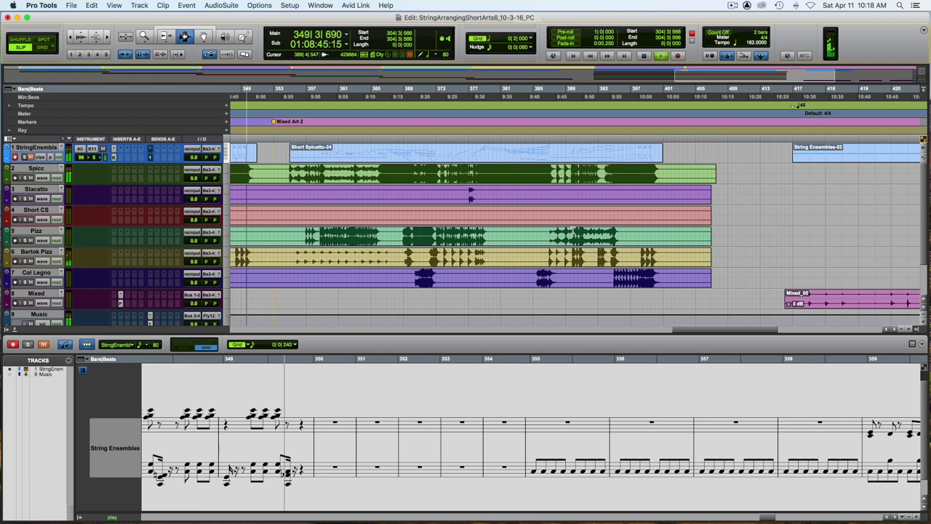
- Stop playback, try range selections on the Short CS_01 and Pizz_01 clips, and return to bar 305
key(space)
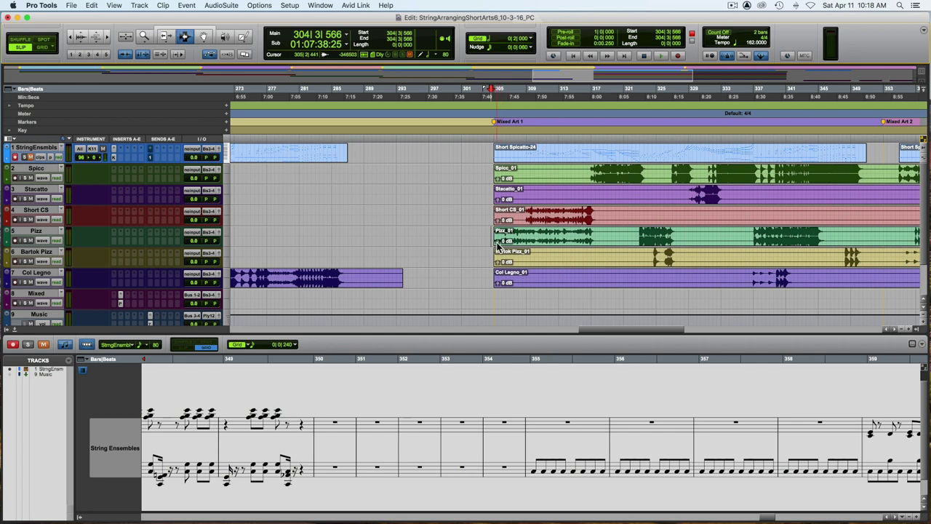
drag(524, 215, 595, 216)
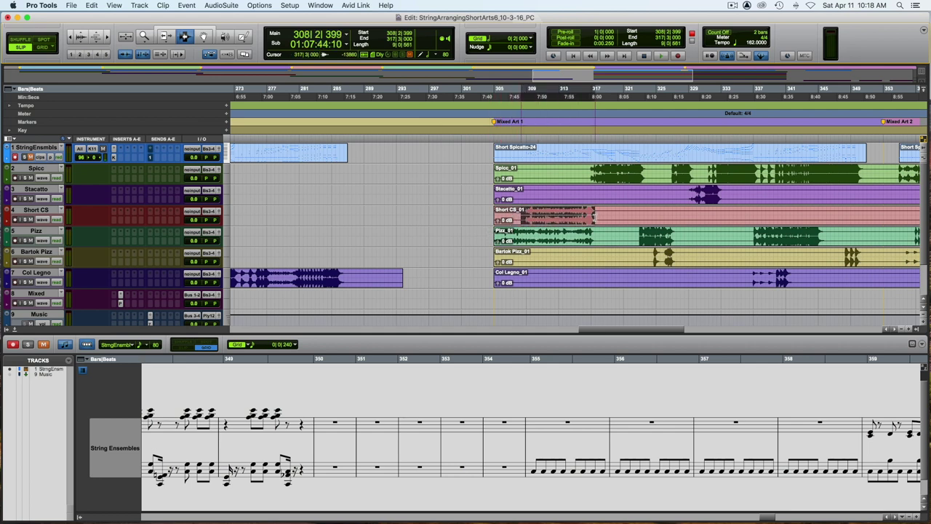
click(523, 216)
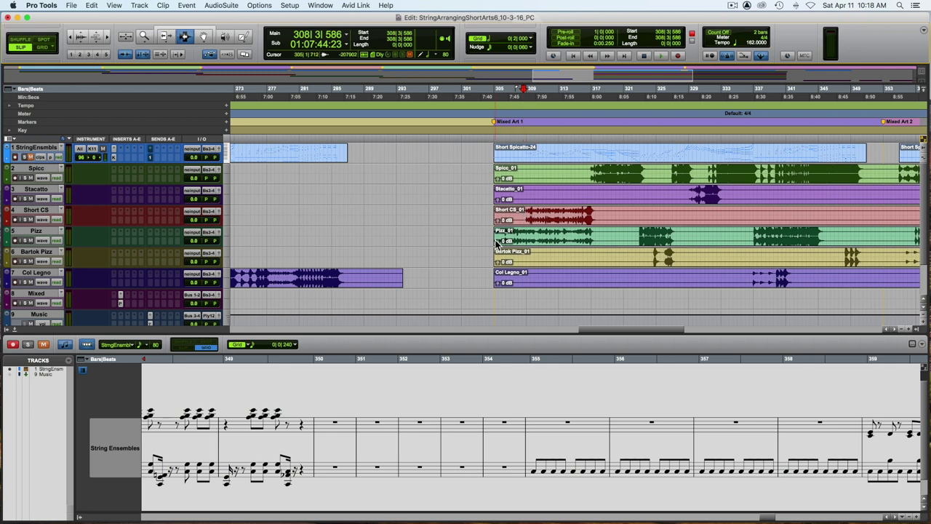
drag(495, 239, 590, 236)
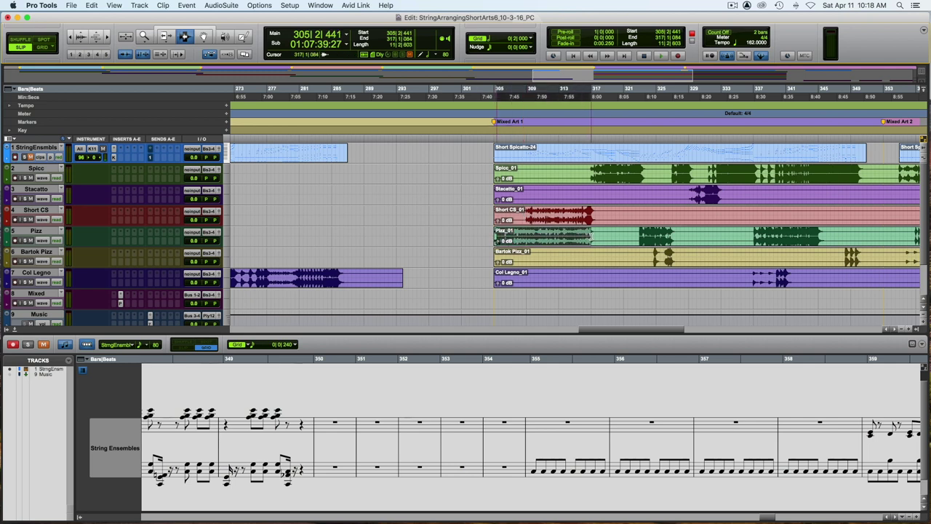
click(475, 356)
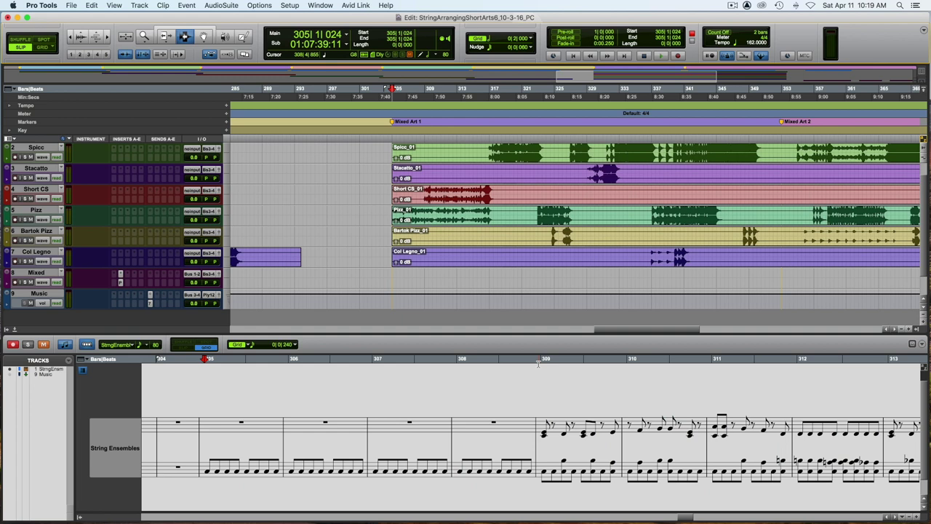
- Play from bar 309 in the Score Editor ruler, then stop
click(537, 361)
key(space)
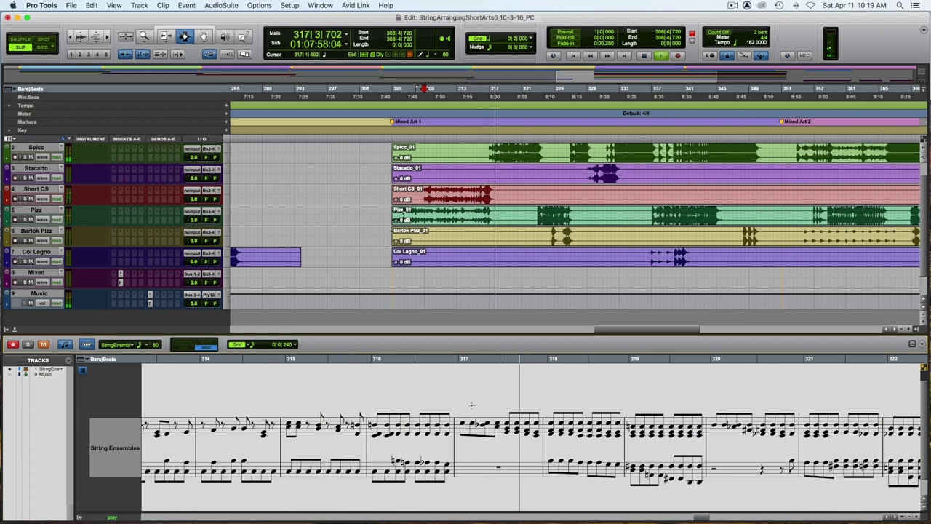
key(space)
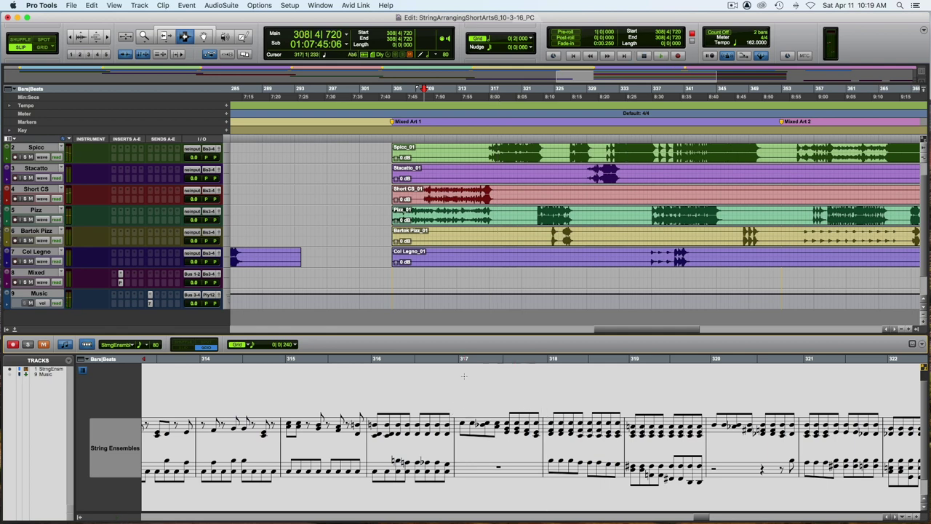
- Audition the passage from bar 316, stop, then resume playback from bar 325
click(414, 359)
key(space)
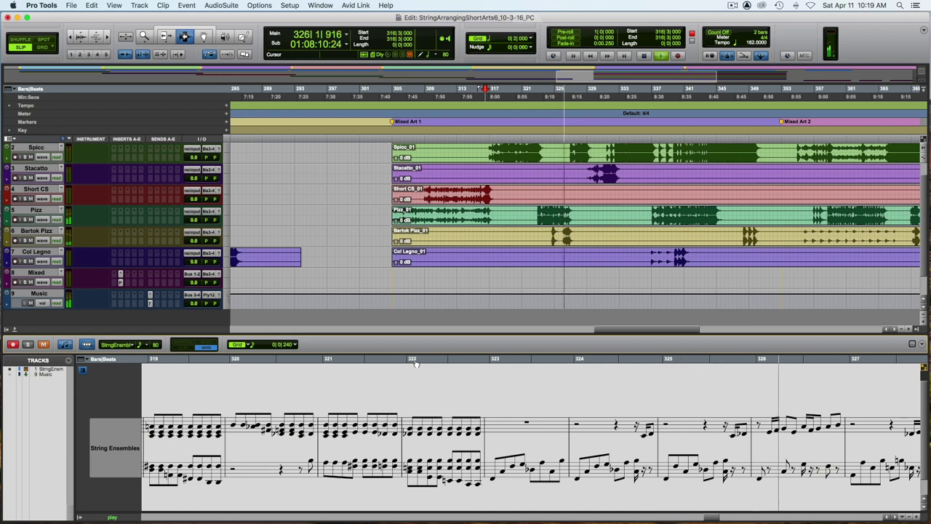
key(space)
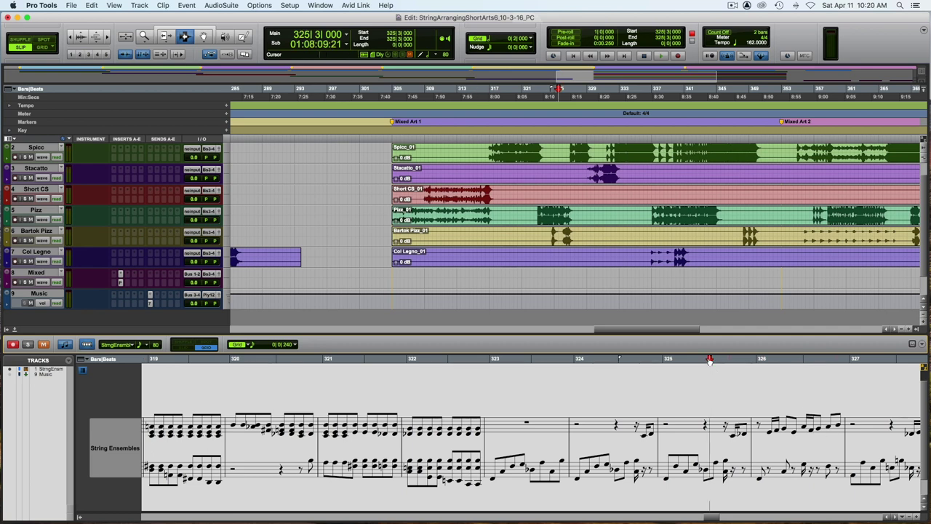
key(space)
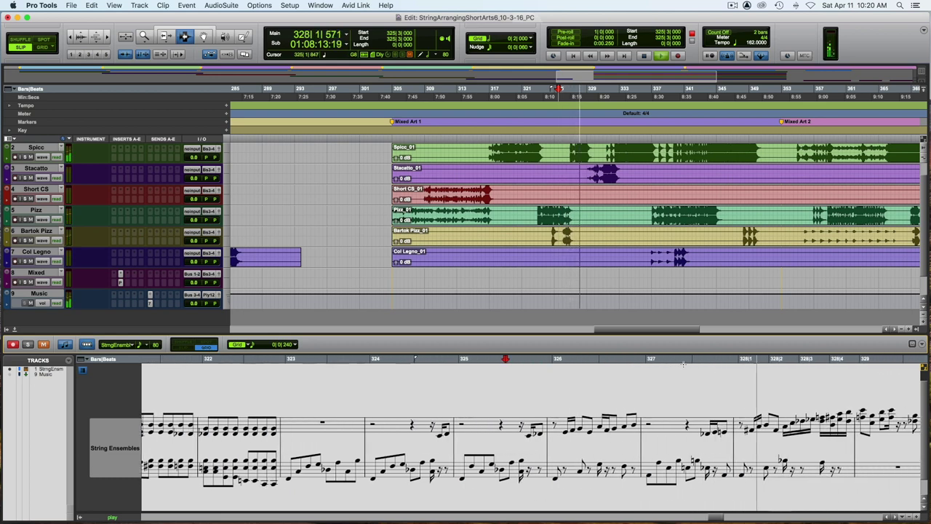
- Stop, then play the passage from bar 327 and stop again
key(space)
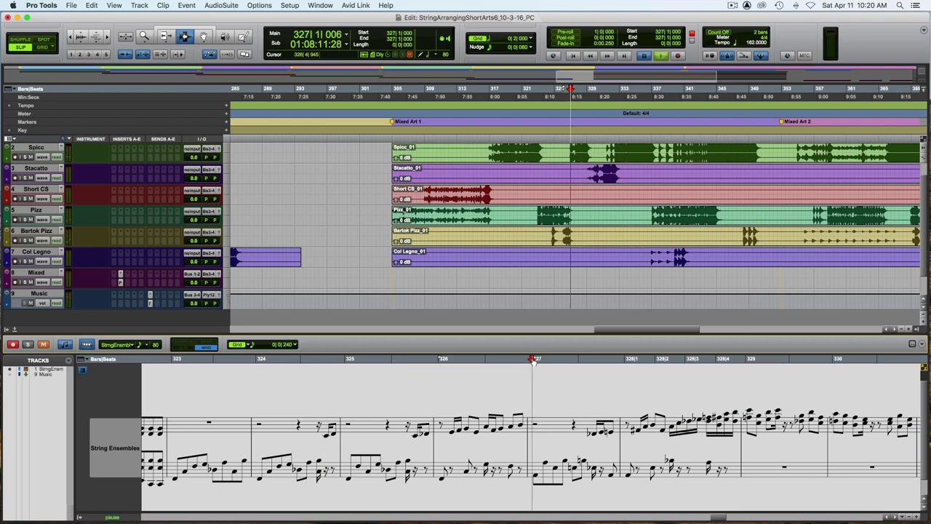
key(space)
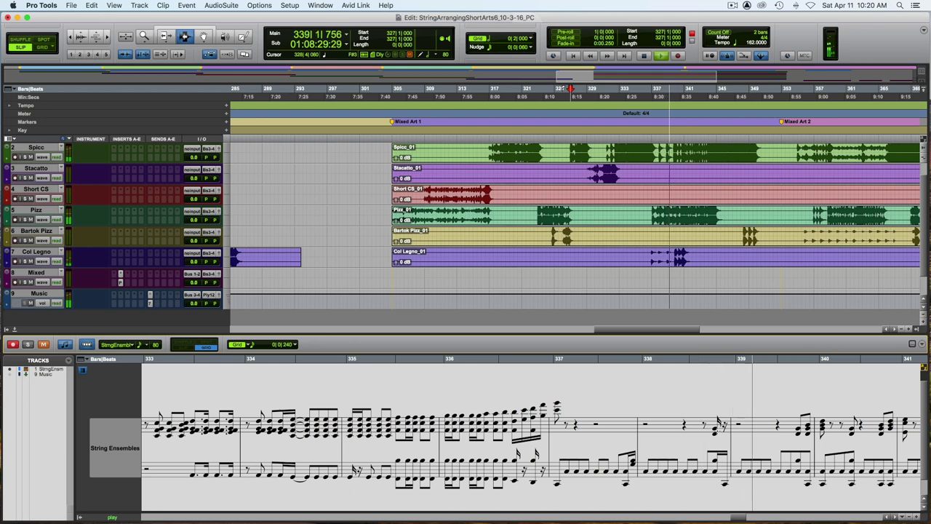
key(space)
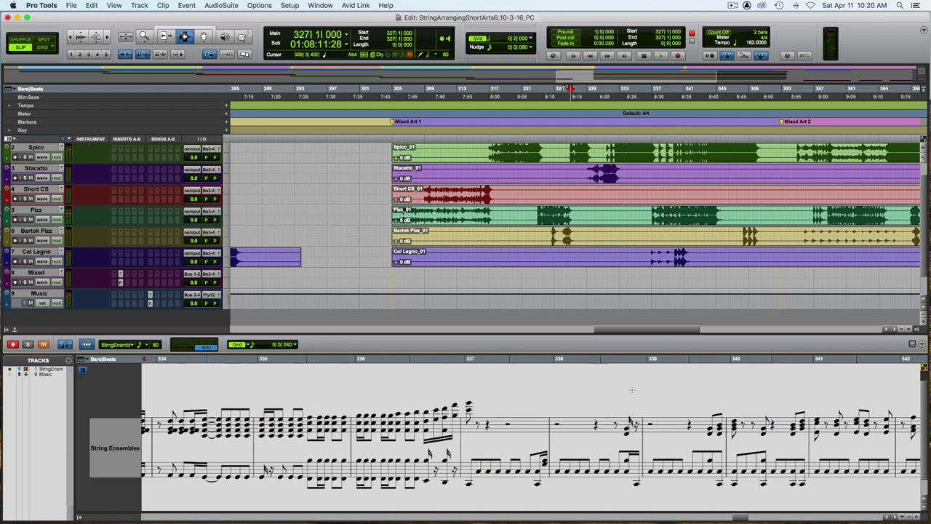
- Select the Col Legno hits around bars 336–343 and cue playback at bar 337
scroll(579, 456, down, 1)
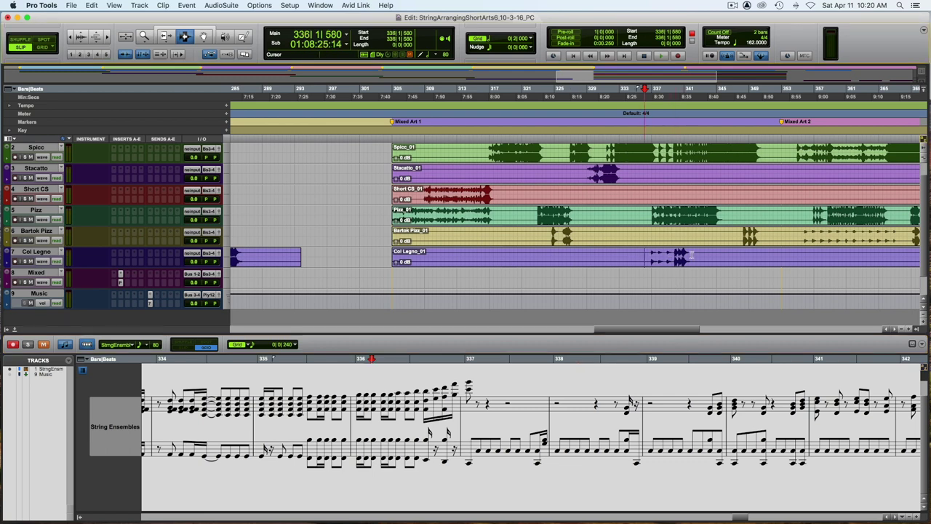
drag(645, 253, 701, 253)
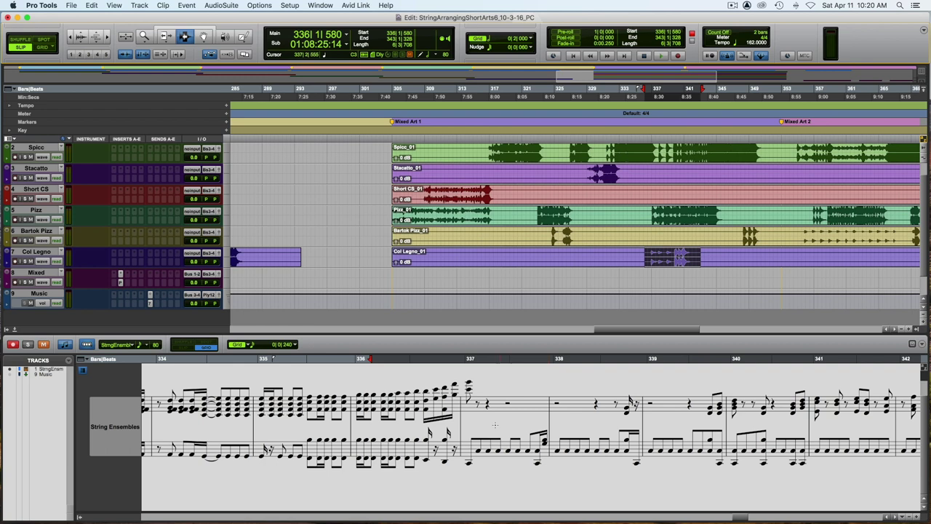
click(465, 360)
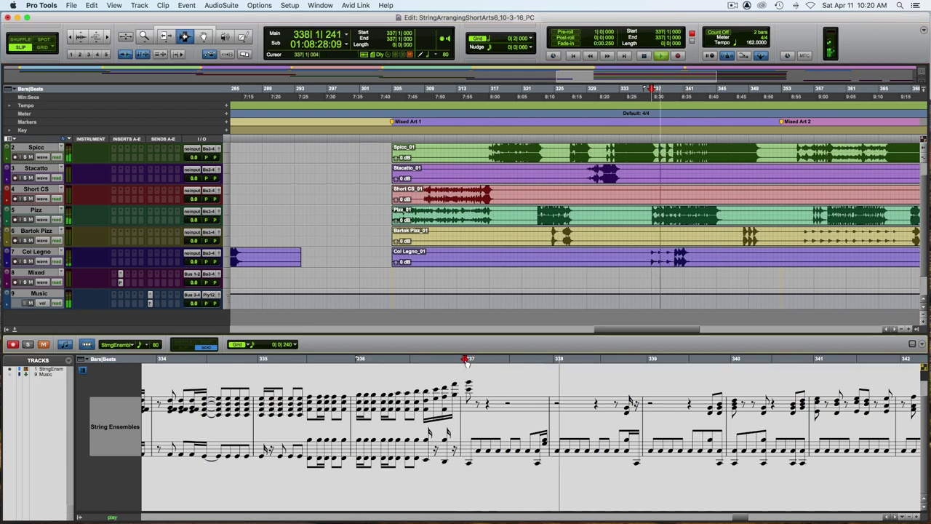
- Solo the Col Legno track and replay its hits from bar 337 through bar 341
key(space)
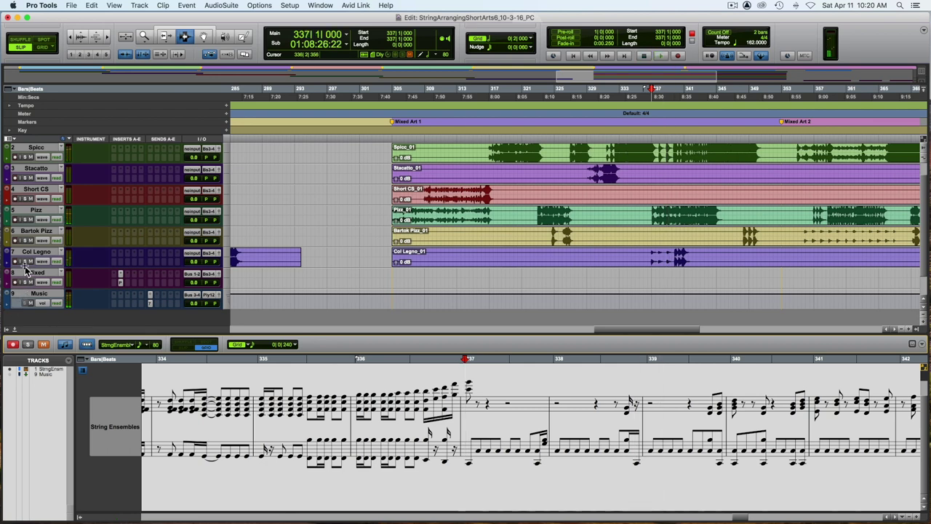
click(26, 262)
key(space)
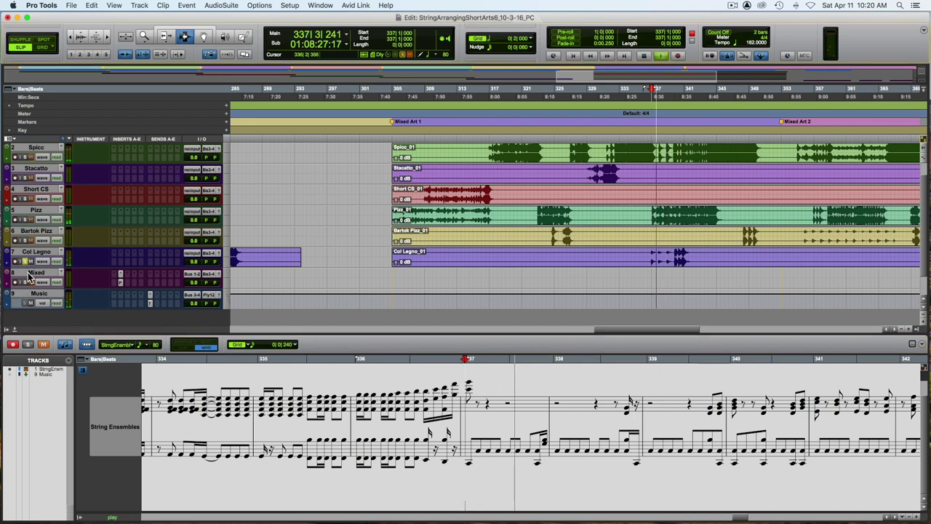
scroll(29, 276, down, 1)
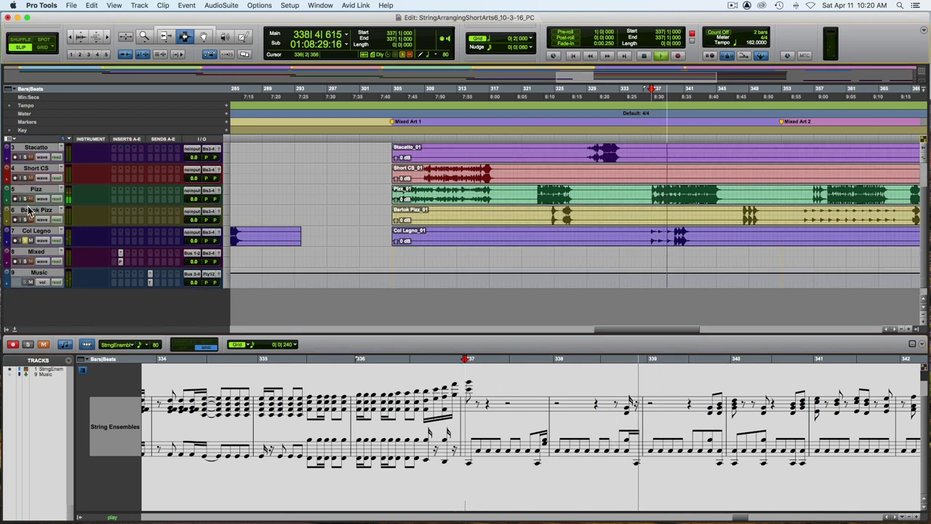
key(space)
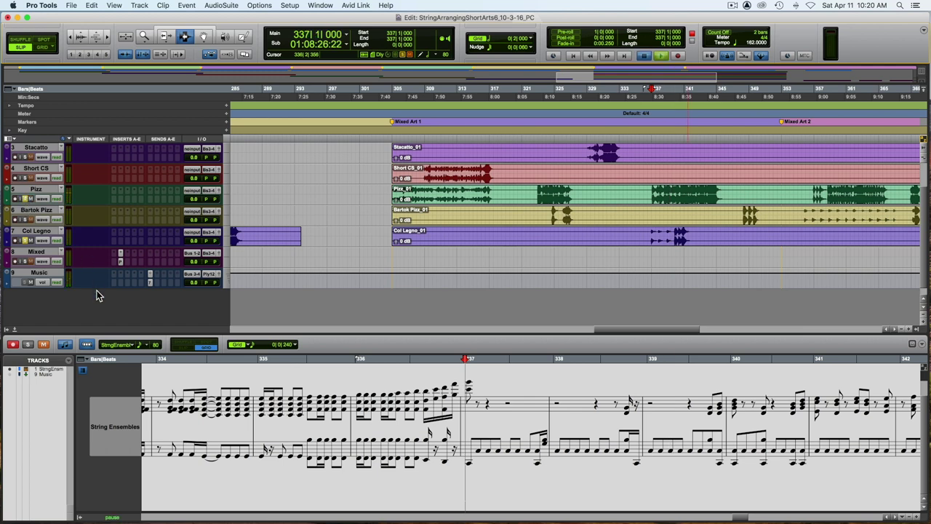
key(space)
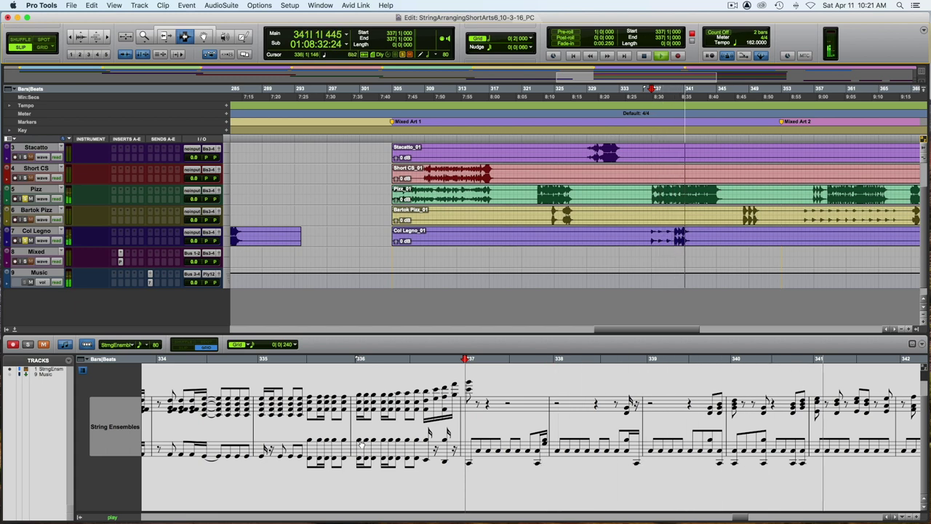
key(space)
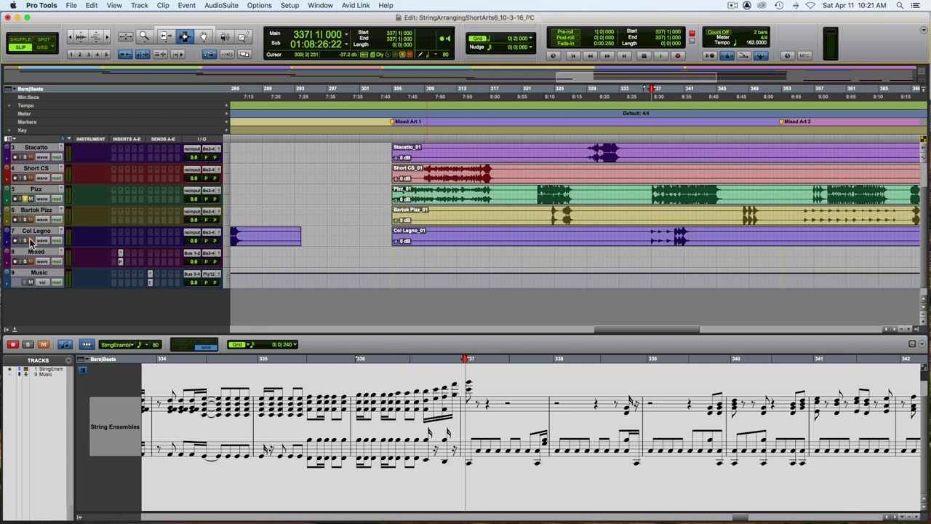
- Scroll up to the StringEnsmbls and Spicc tracks, then play and stop from 354|3|701
scroll(545, 288, right, 10)
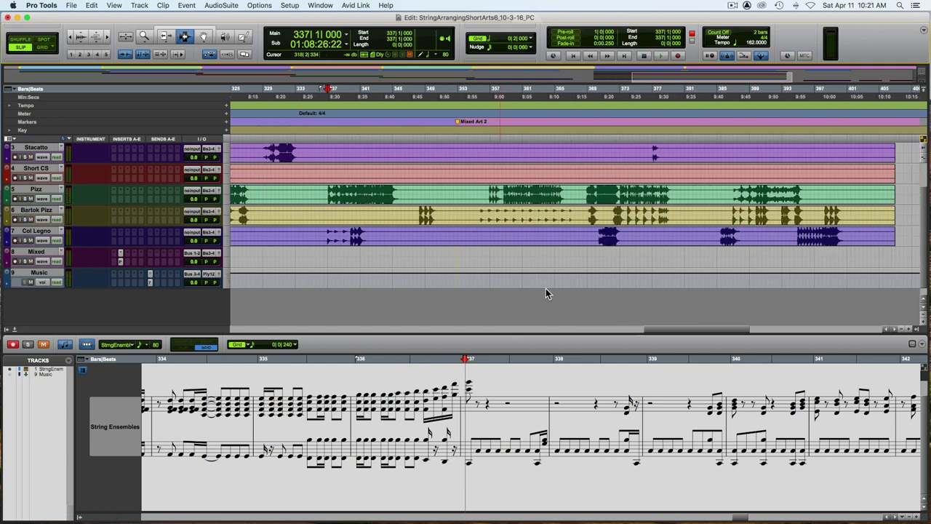
scroll(546, 288, left, 6)
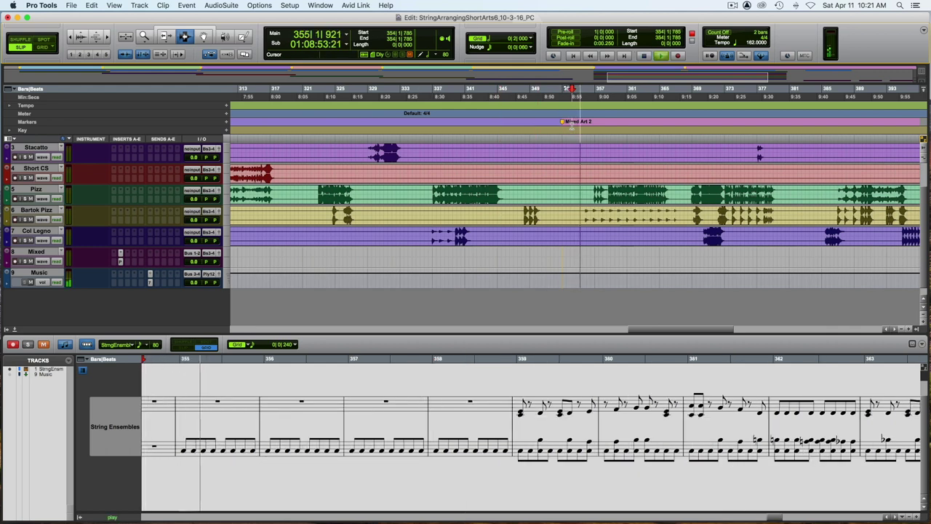
scroll(545, 189, up, 3)
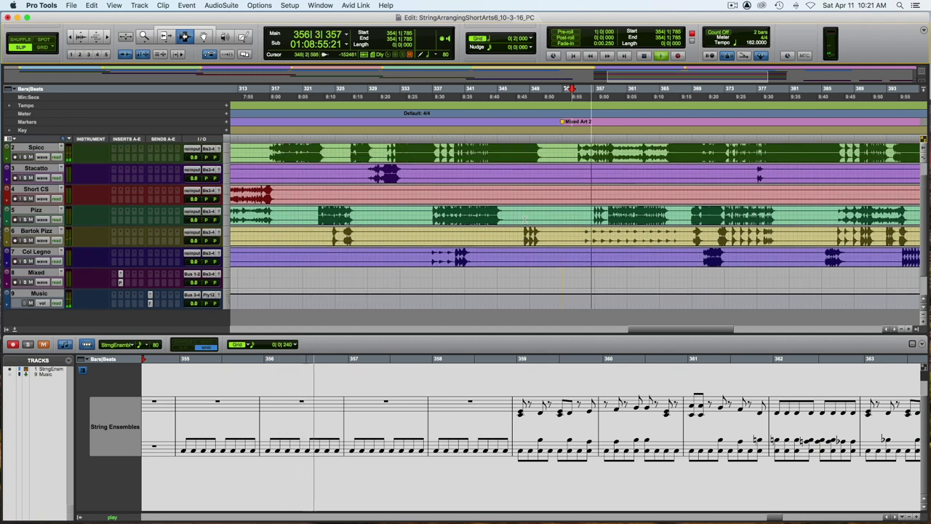
key(space)
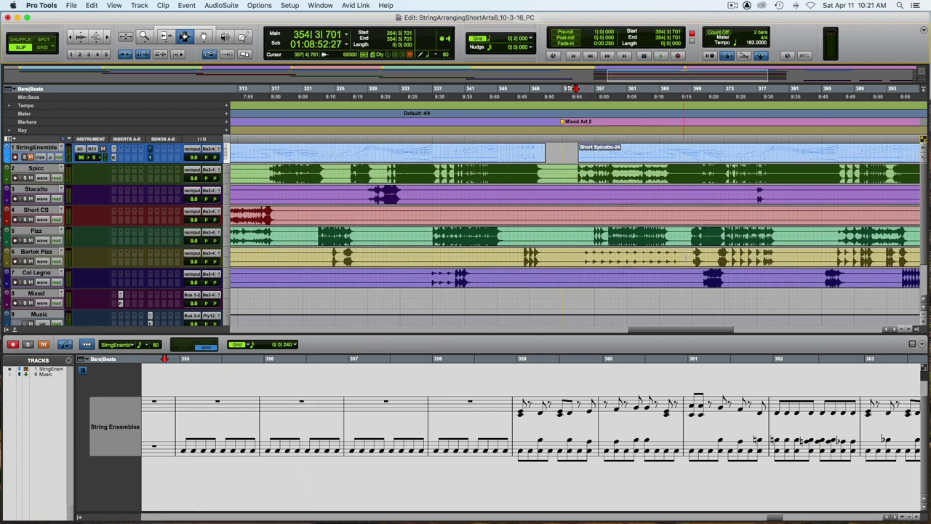
key(space)
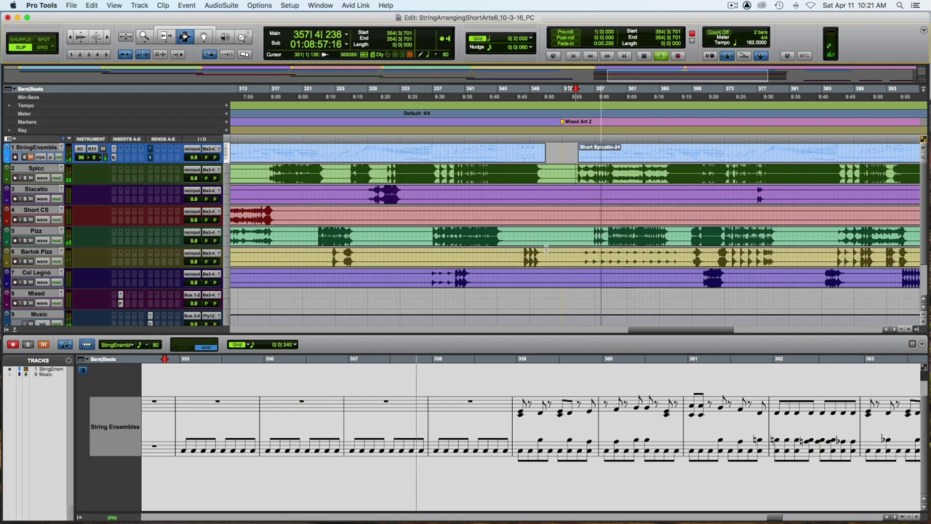
key(space)
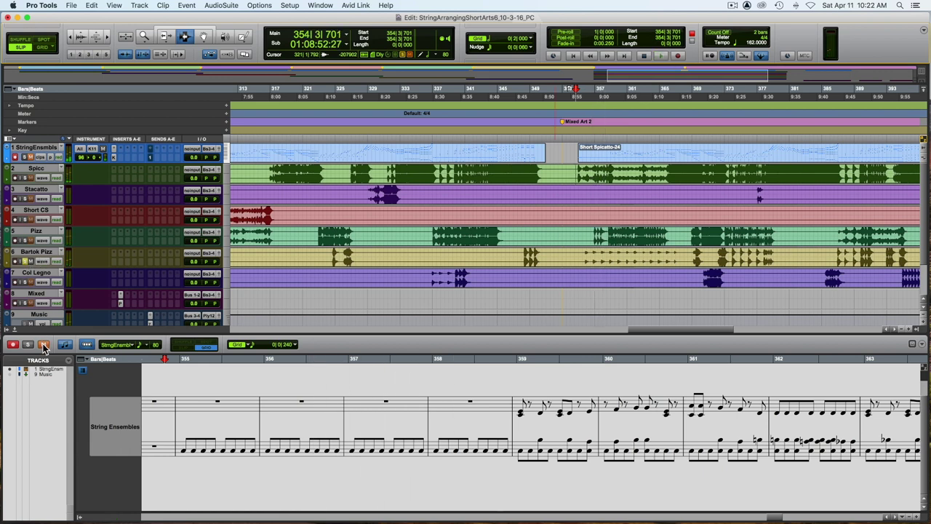
key(space)
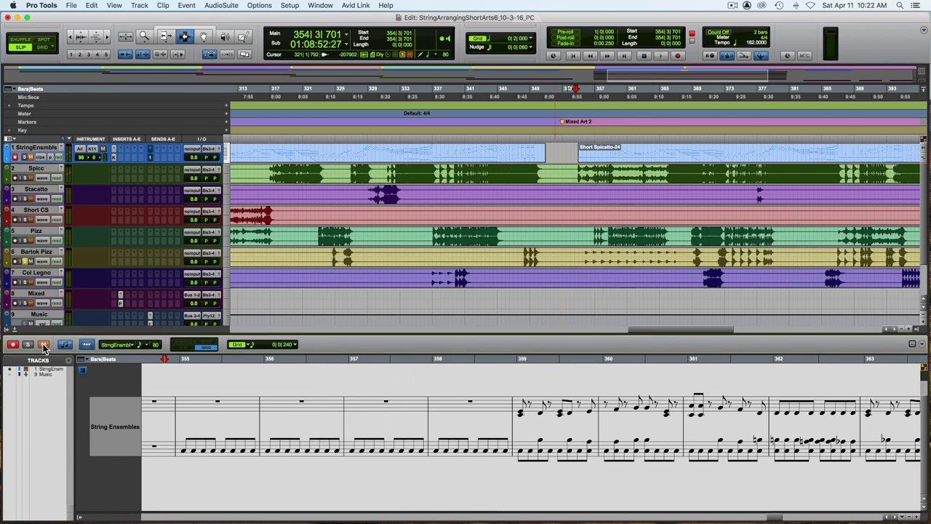
- Separate the Bartok Pizz clip around bars 358–362 into clips Bartok Pizz_01-02 and 01-03
key(space)
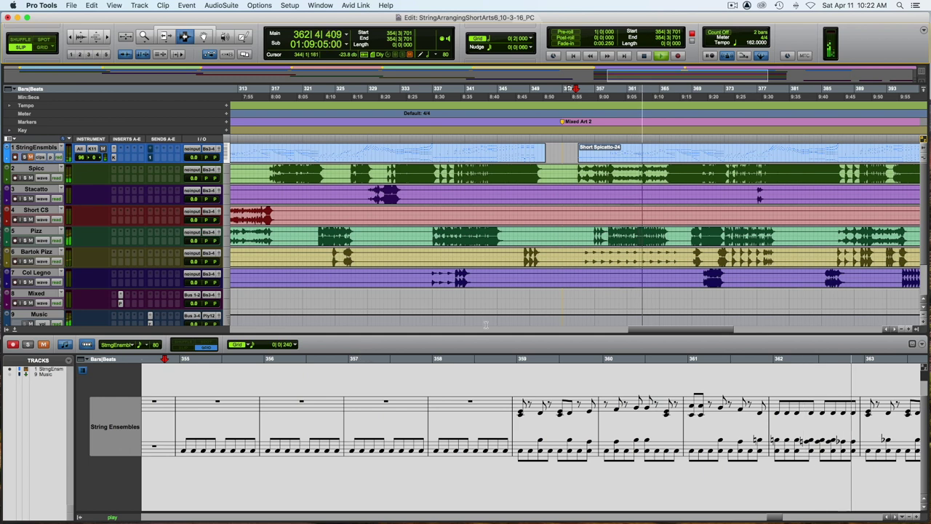
key(space)
drag(607, 255, 680, 256)
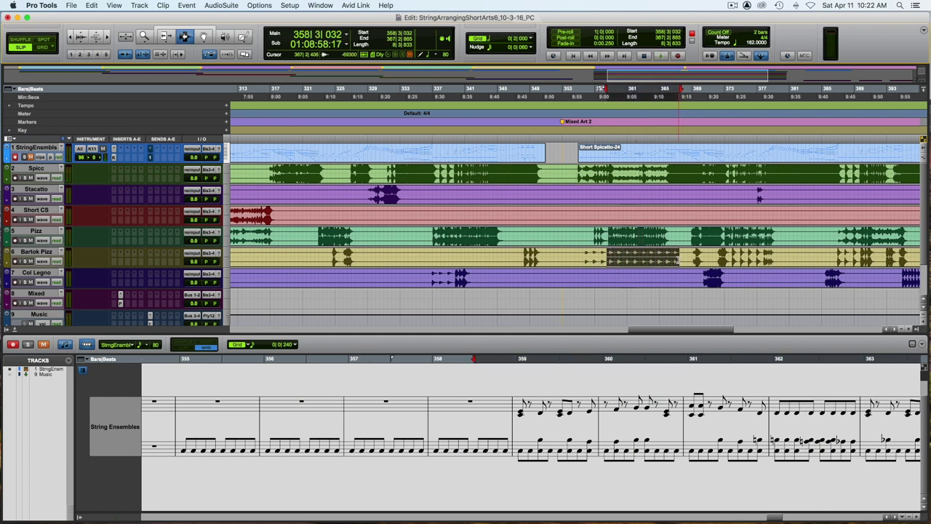
key(super+e)
click(594, 254)
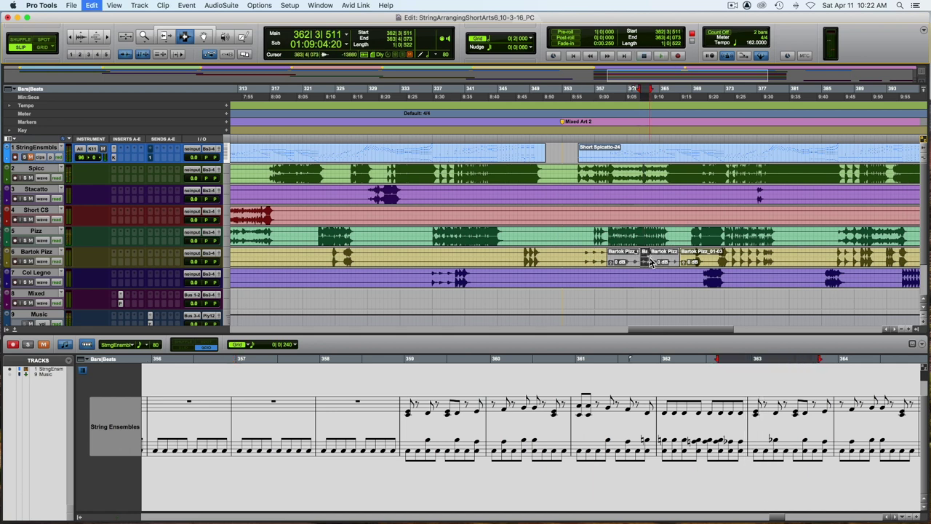
- Play from 361|2|720, then jump playback to bar 365 in the score ruler
click(613, 436)
key(space)
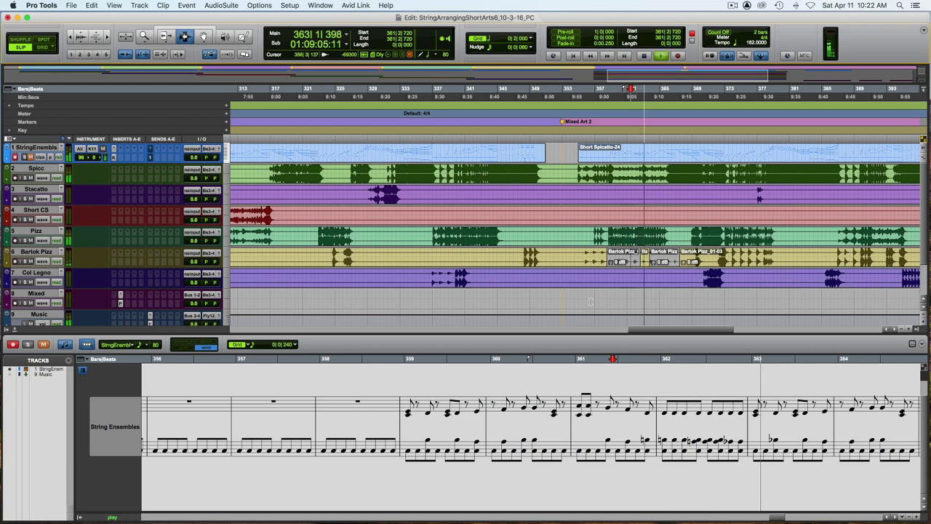
scroll(590, 302, right, 5)
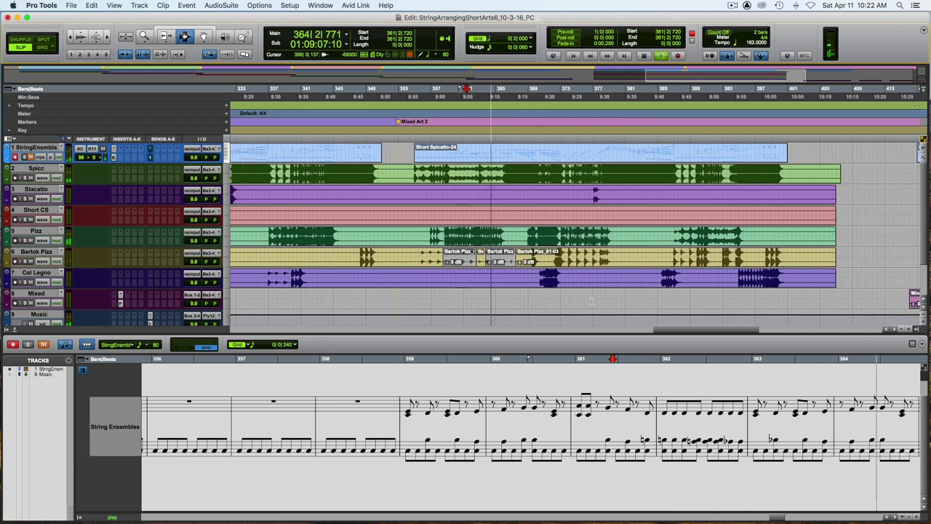
scroll(520, 262, down, 1)
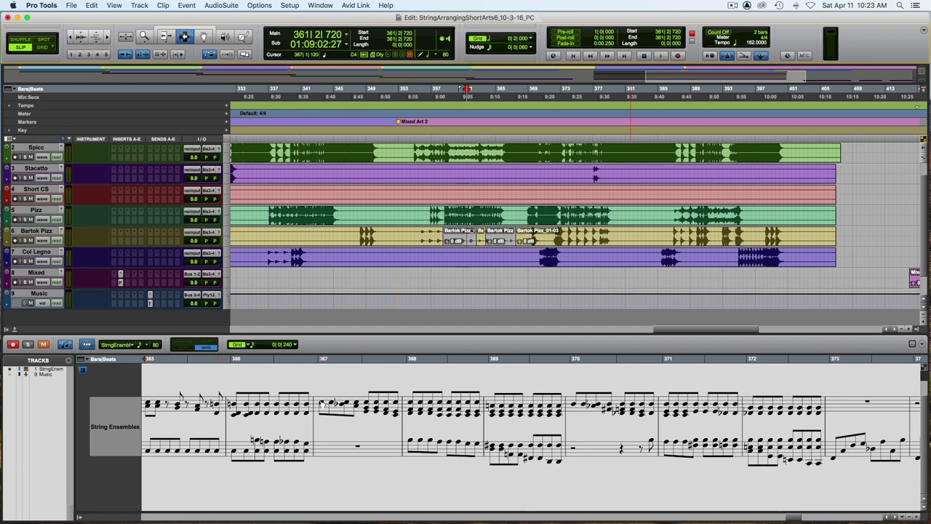
click(214, 364)
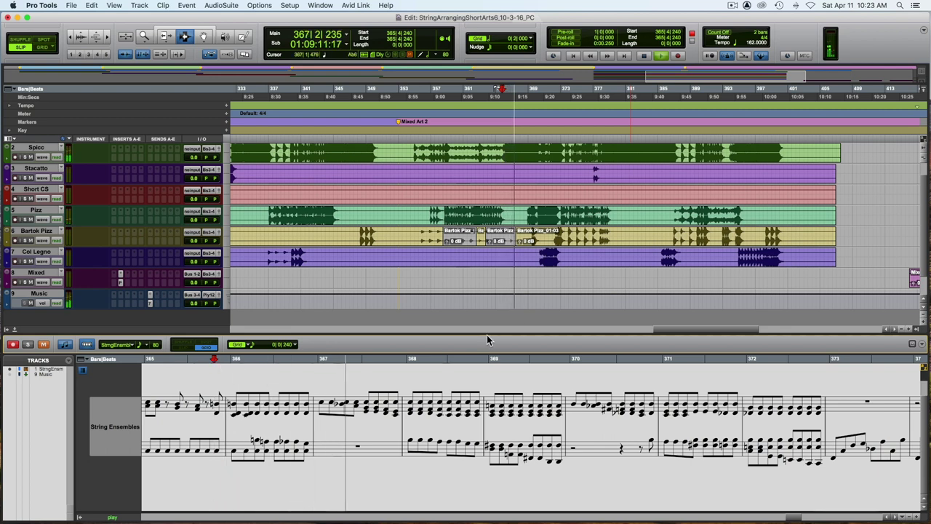
- Select bars 363–367, play from bar 362, and move the playback position to bar 370
key(space)
drag(361, 408, 44, 408)
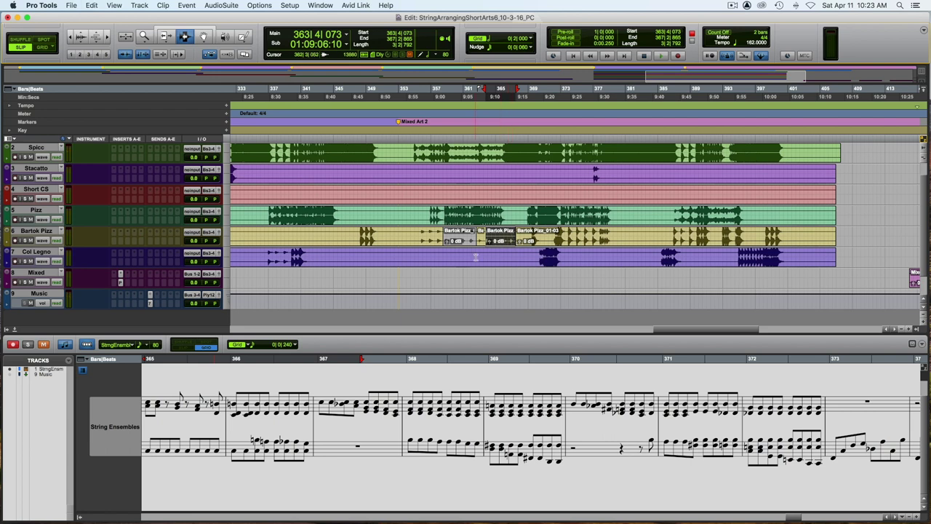
click(483, 296)
key(space)
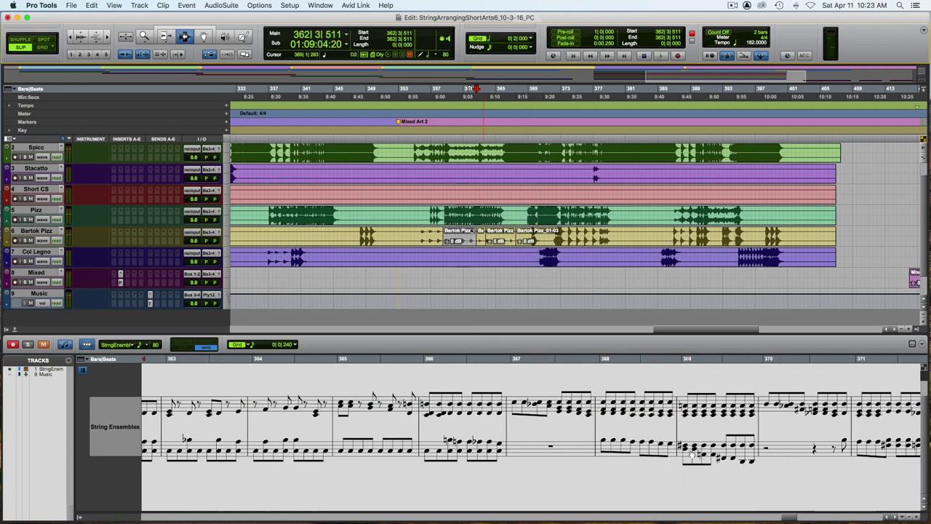
click(539, 259)
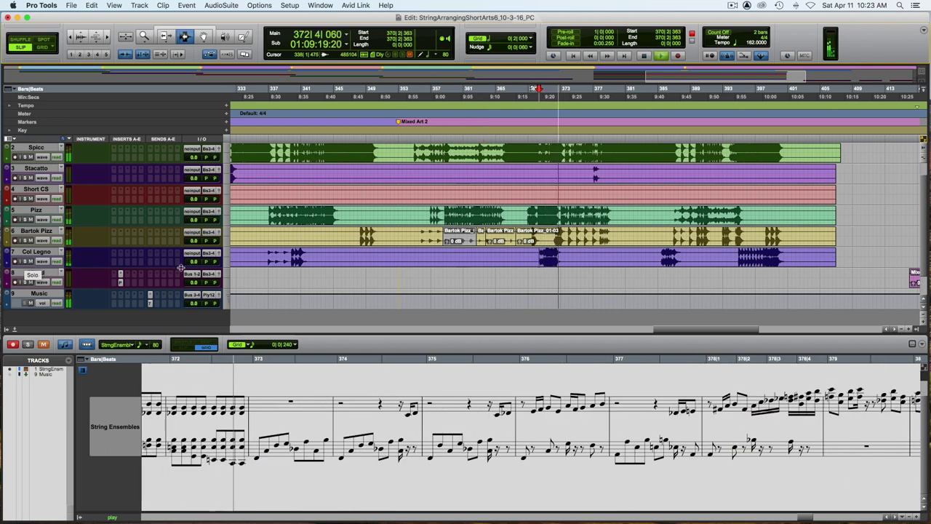
- Repeatedly play and stop the pizzicato passage from 369|1|572 into bar 372
key(space)
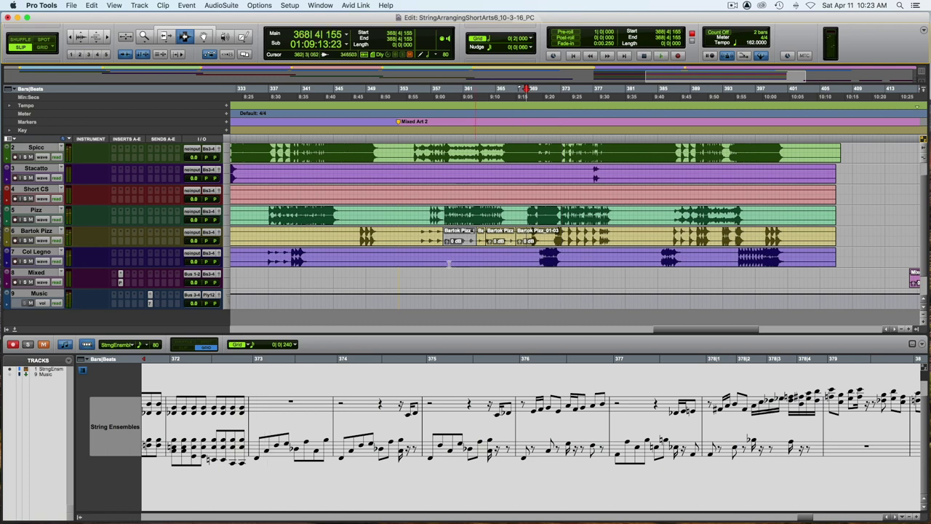
key(space)
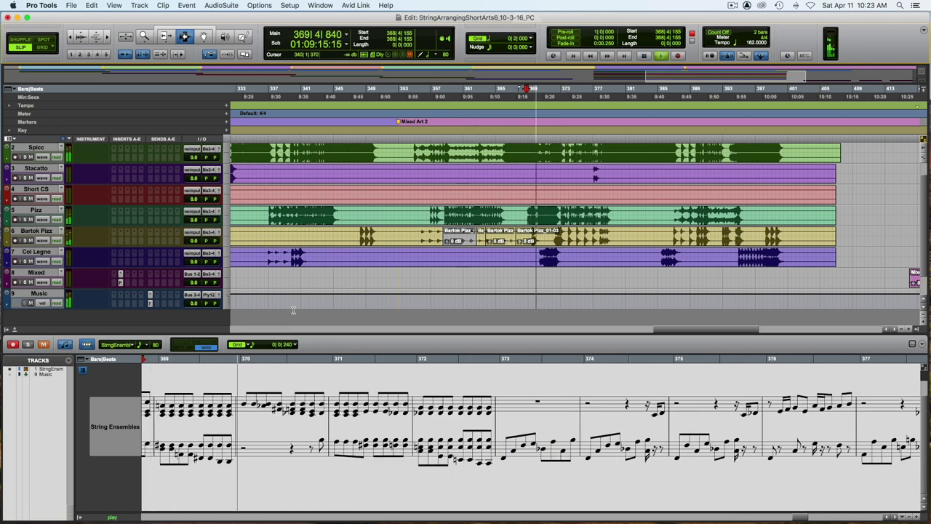
key(space)
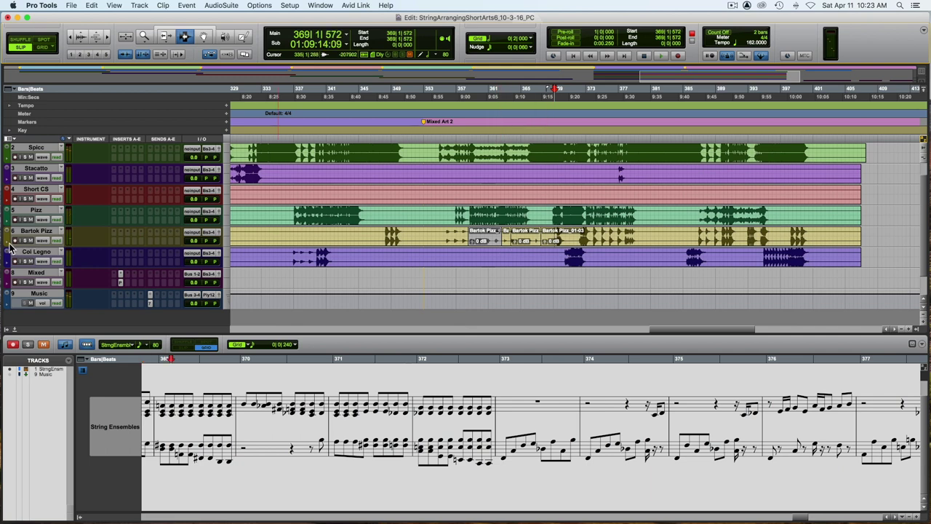
key(space)
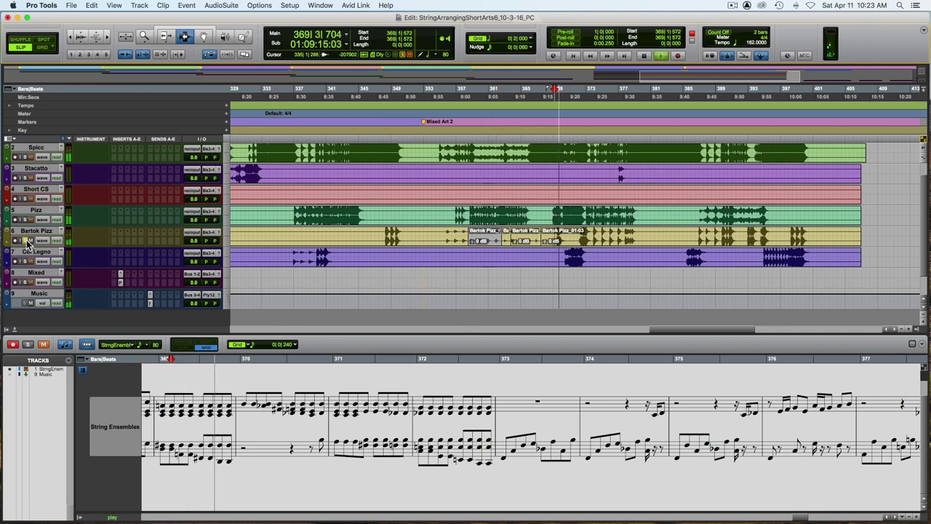
key(space)
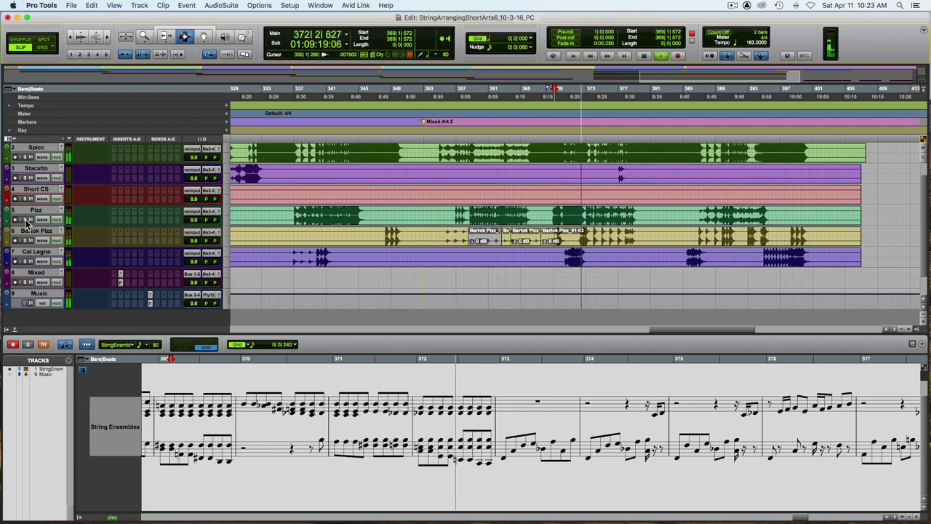
key(space)
- Zoom in and play bars 370–372 on the Col Legno track, then replay from bar 370
key(t)
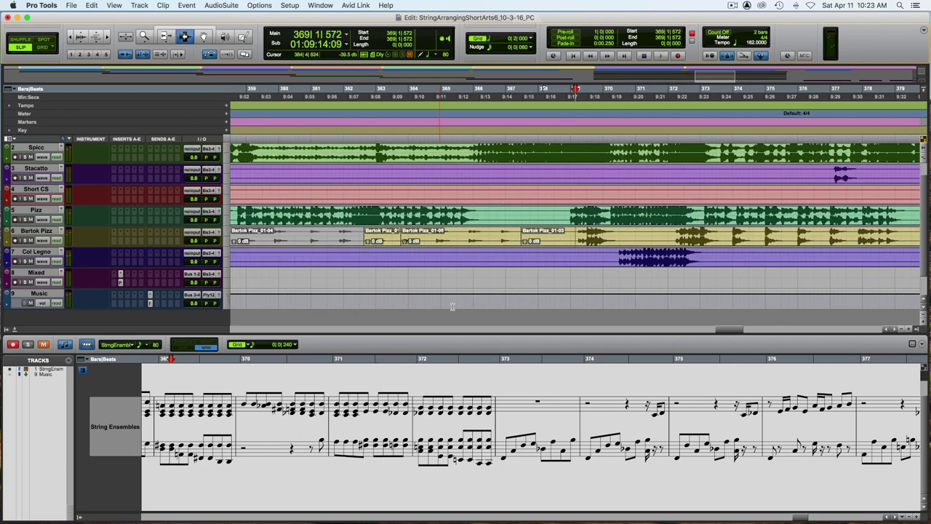
drag(617, 256, 696, 257)
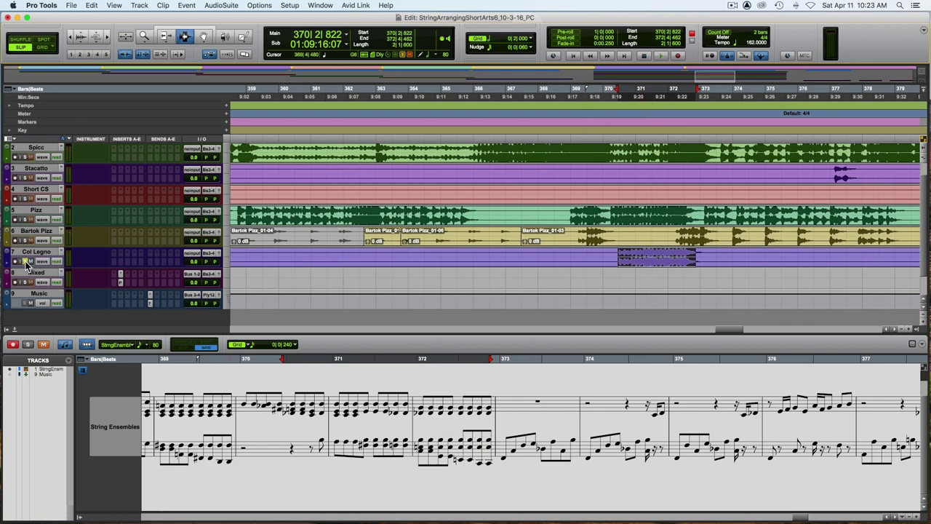
key(space)
click(257, 422)
key(space)
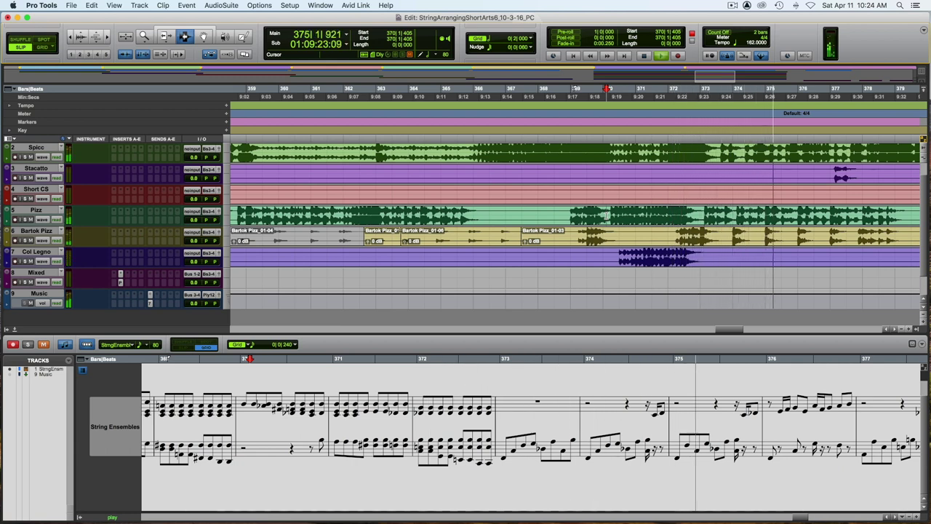
key(space)
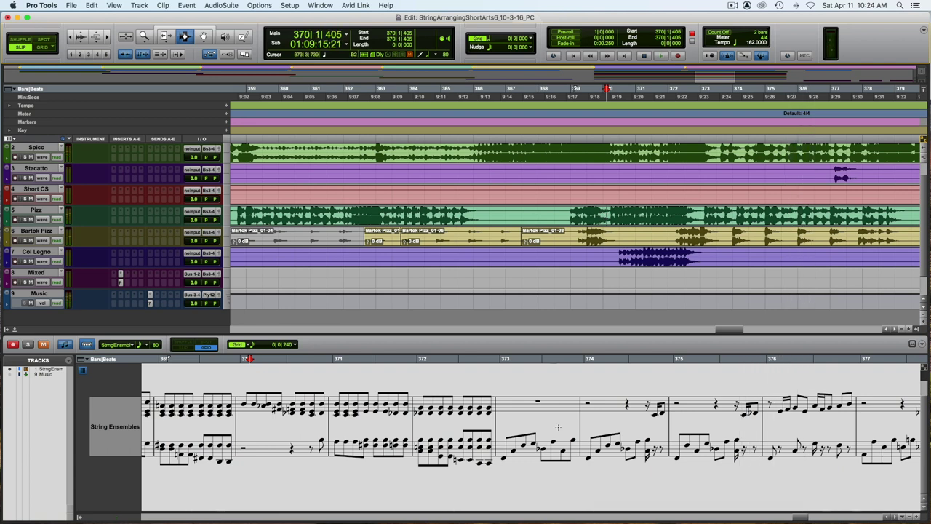
- Select notes in bars 373–374 of the score and compare them against playback from bar 373
drag(545, 434, 590, 457)
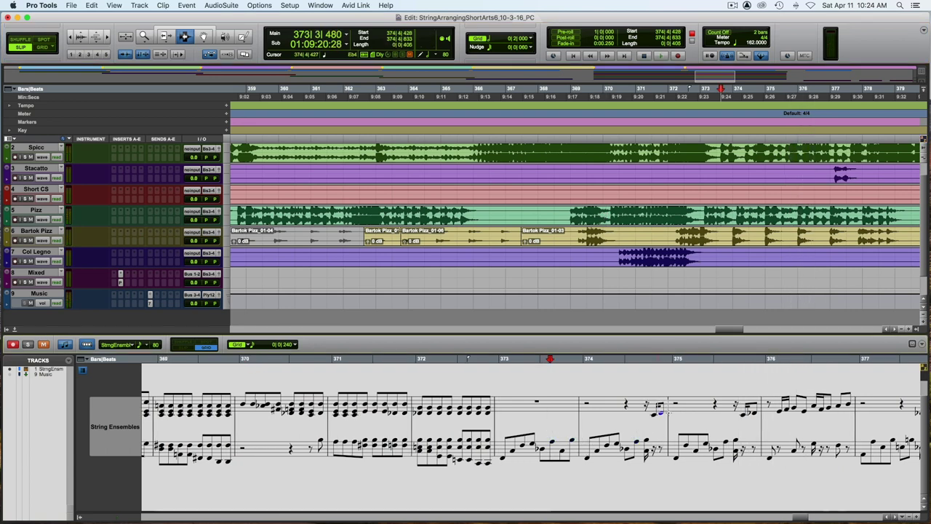
click(660, 411)
click(499, 361)
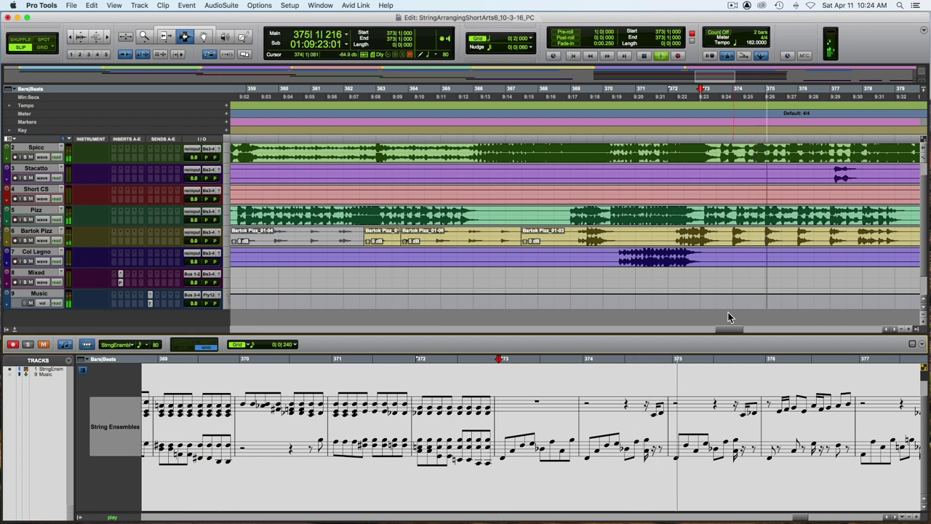
key(space)
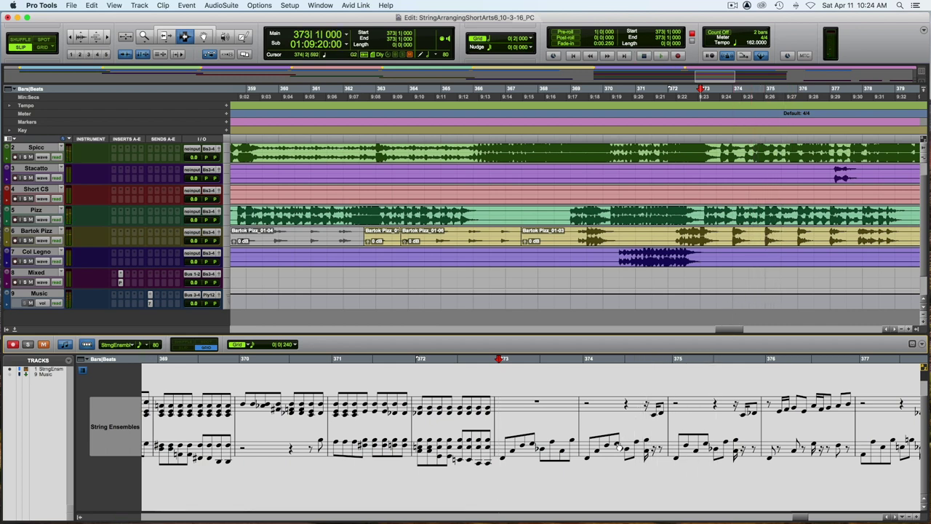
click(617, 444)
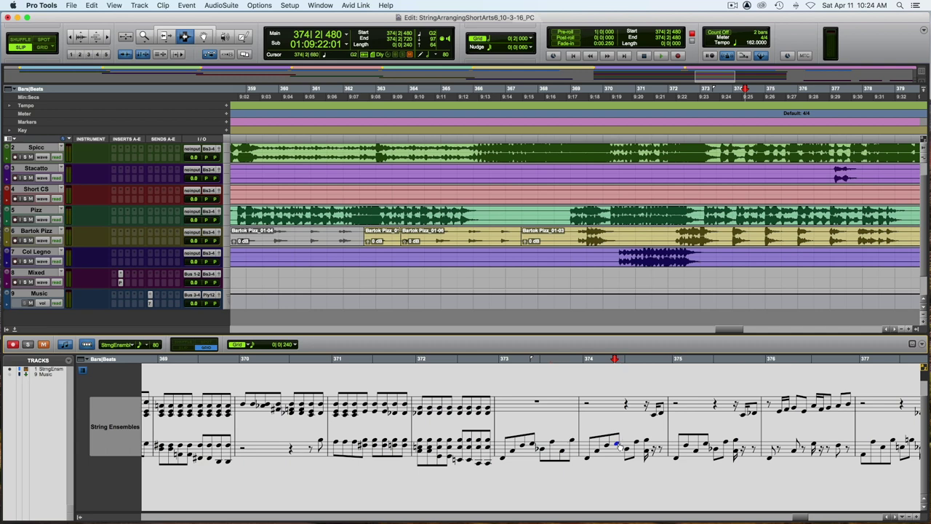
click(496, 359)
key(space)
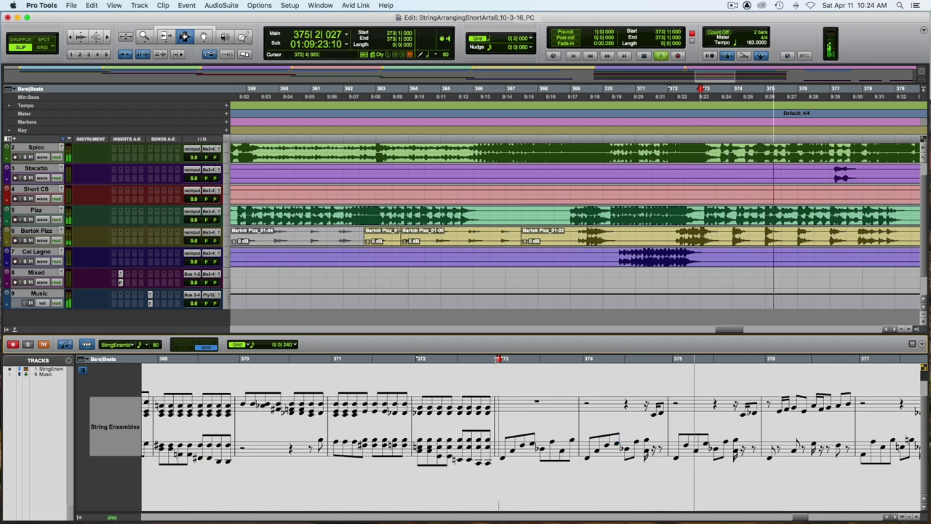
key(space)
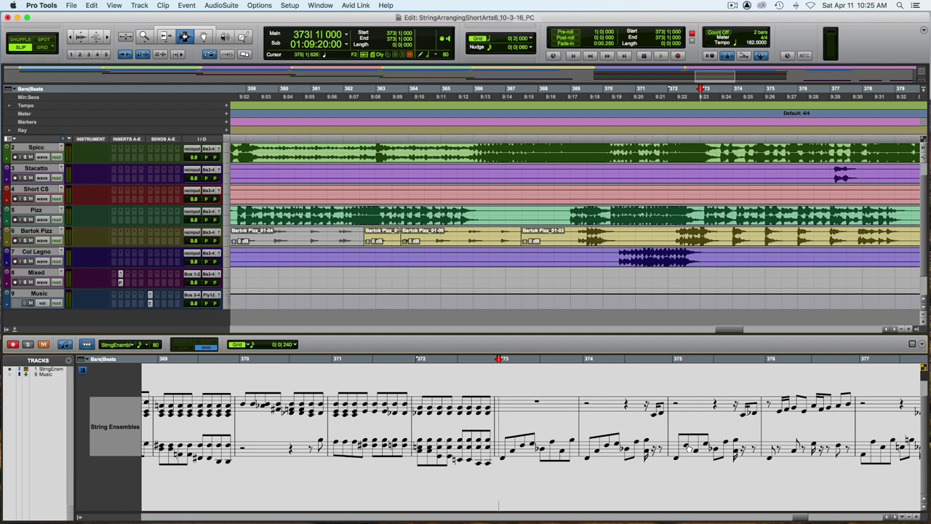
key(space)
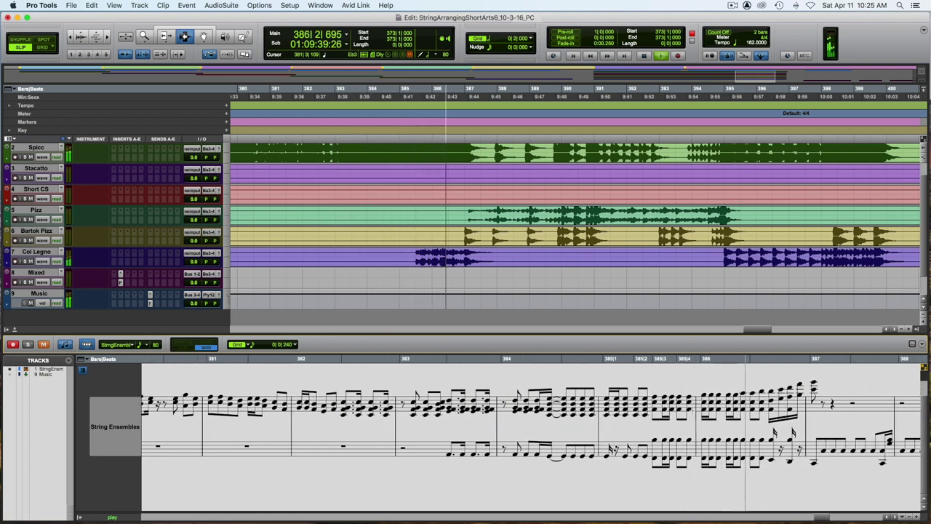
- Play the ending from bar 385 repeatedly, then stop with the play position near bar 392
key(space)
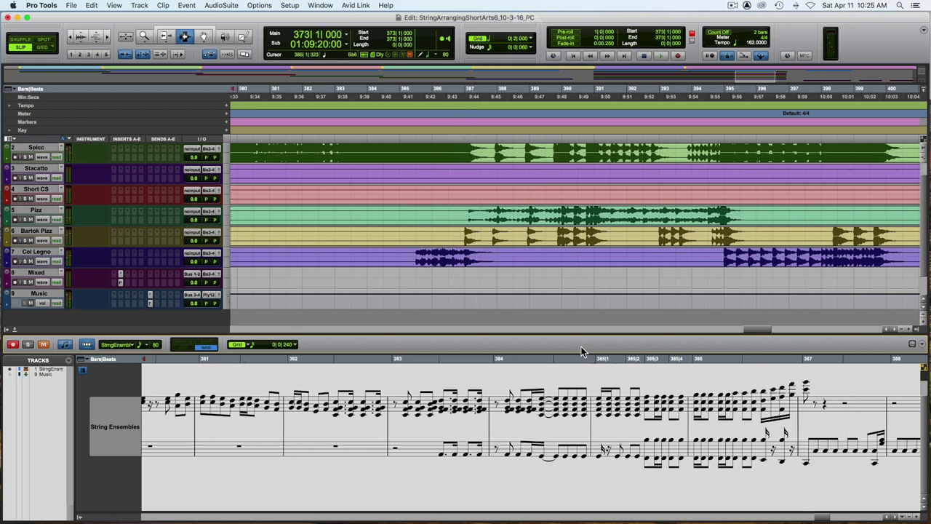
click(411, 256)
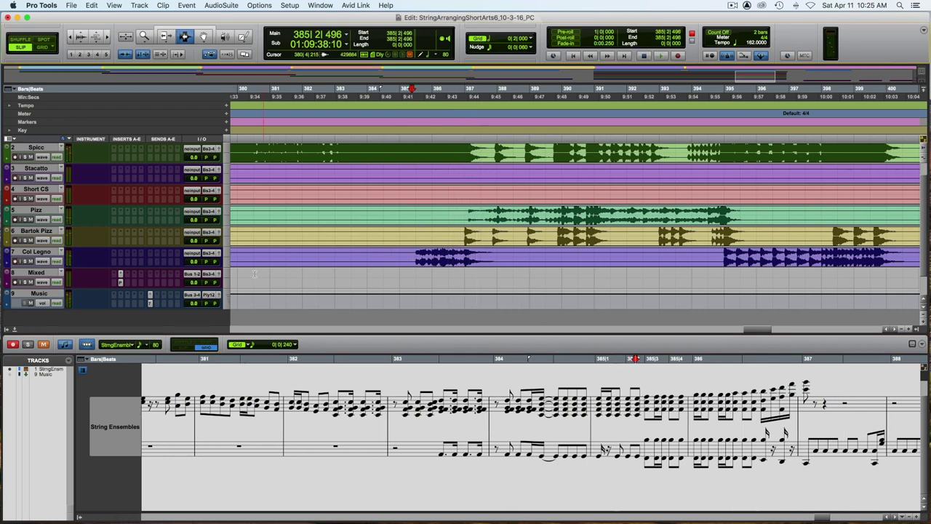
key(space)
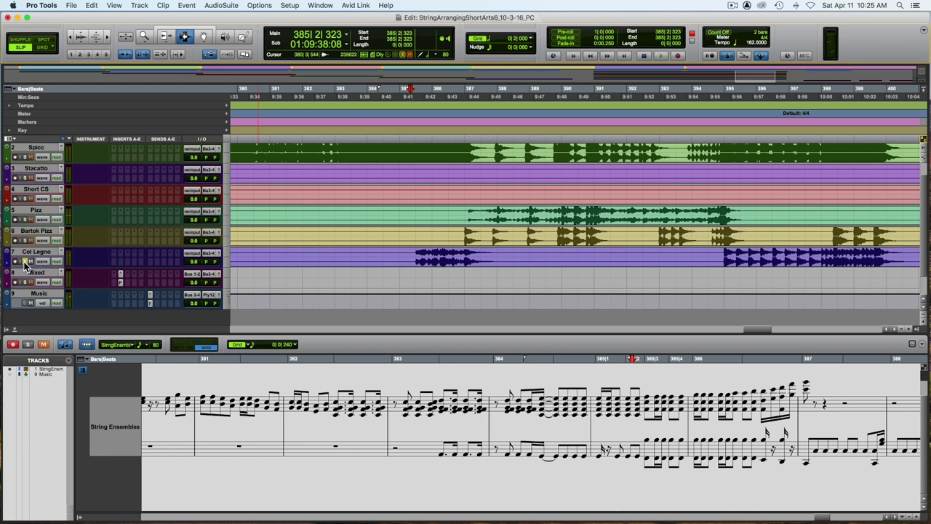
key(space)
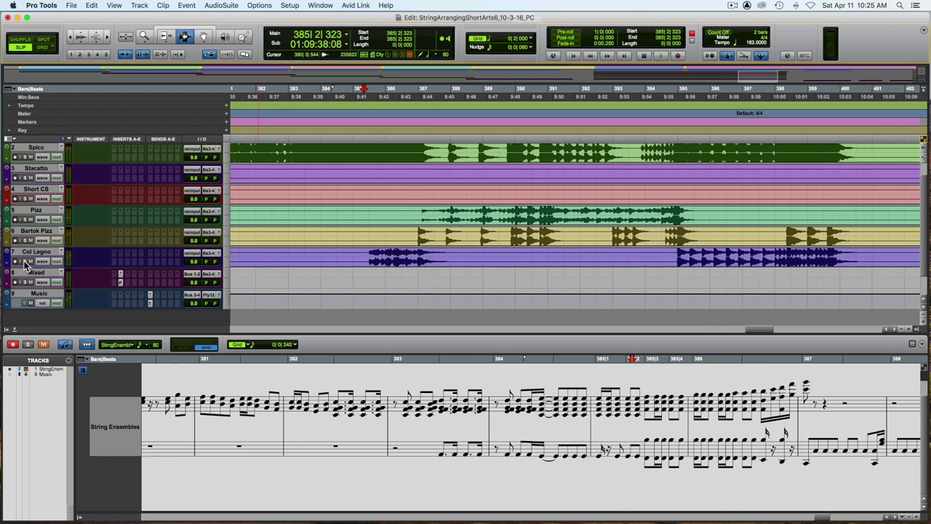
key(space)
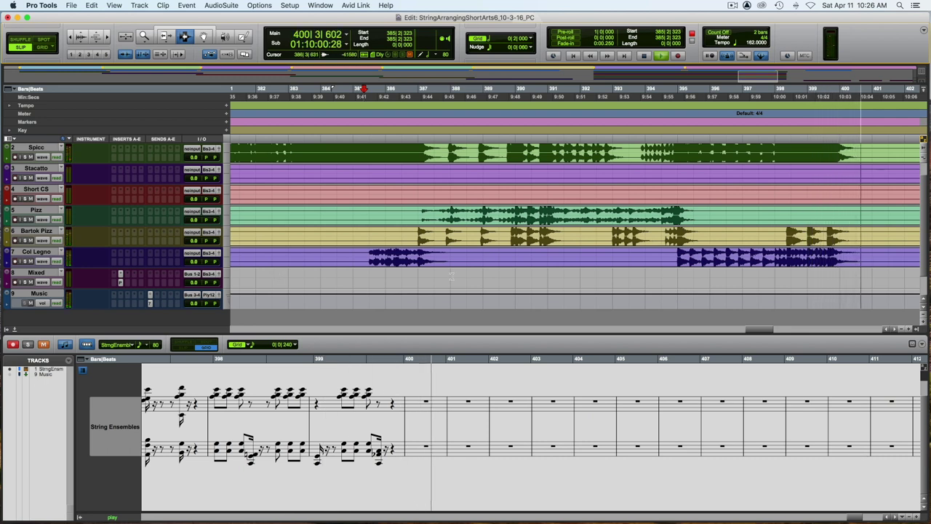
click(609, 236)
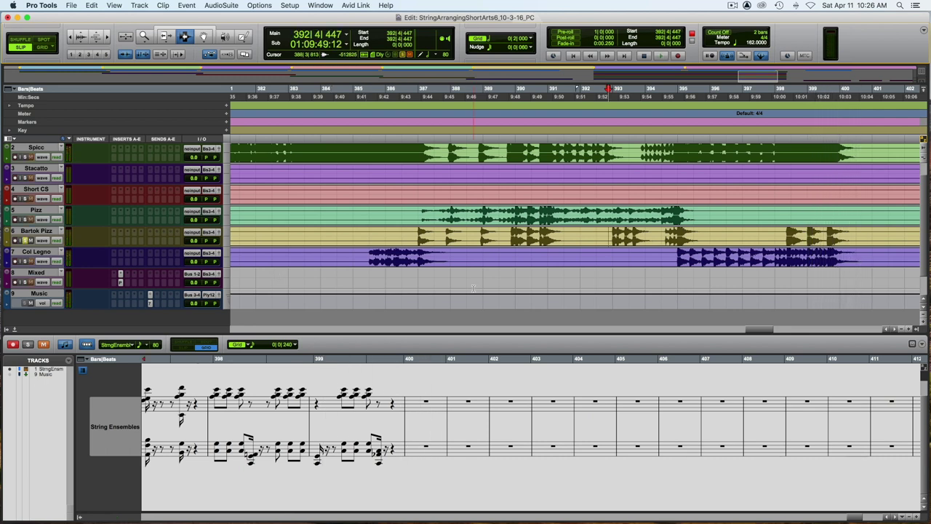
- Play from bar 392 and audition bar 394 on the Bartok Pizz track
key(space)
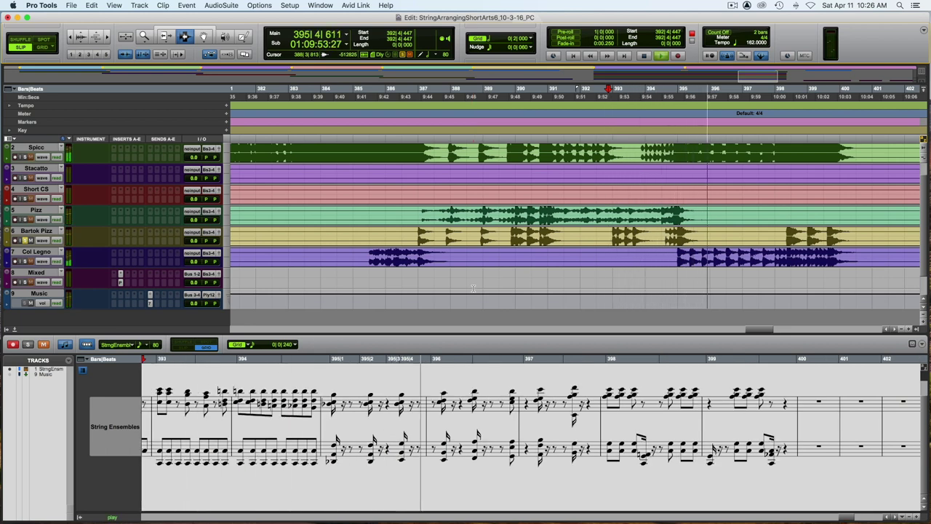
key(space)
drag(658, 236, 693, 234)
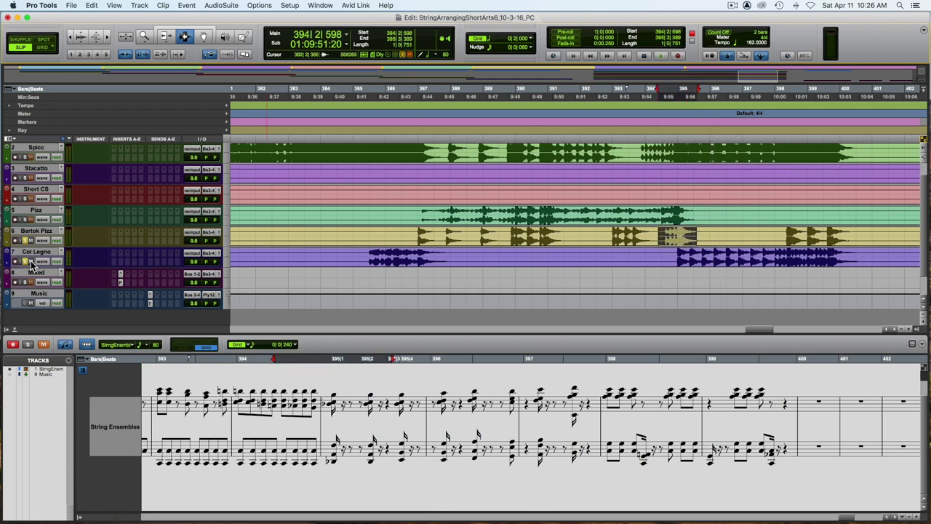
click(661, 239)
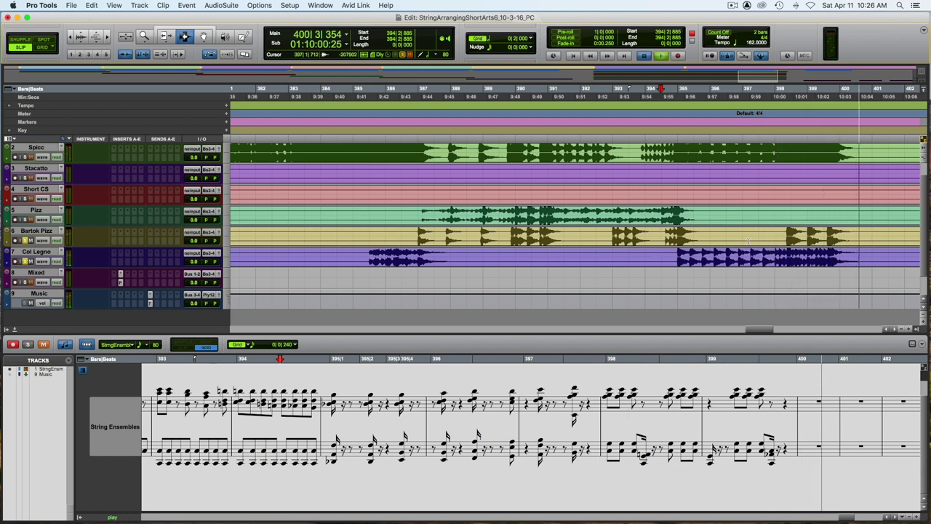
key(space)
- Select bars 398–400 on Bartok Pizz, replay from bar 393, and widen the view to bars 349–421
drag(786, 235, 846, 235)
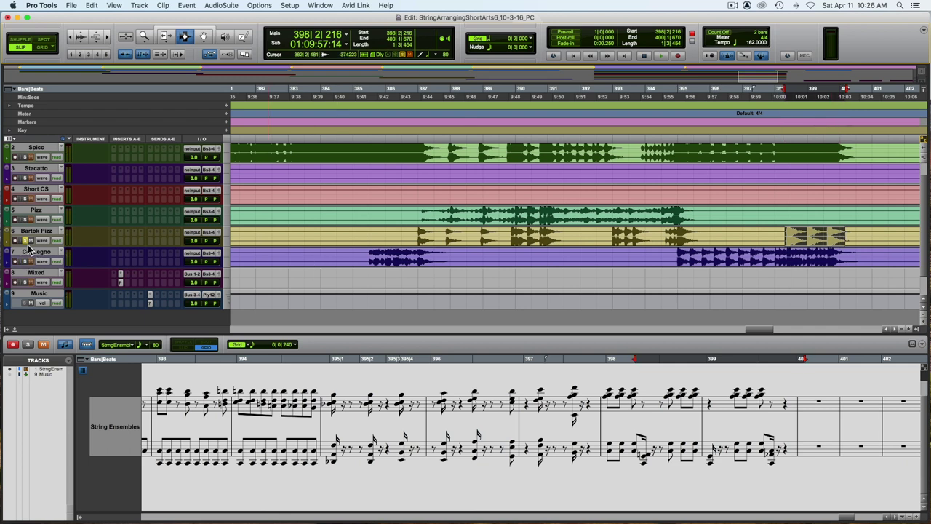
click(639, 156)
key(space)
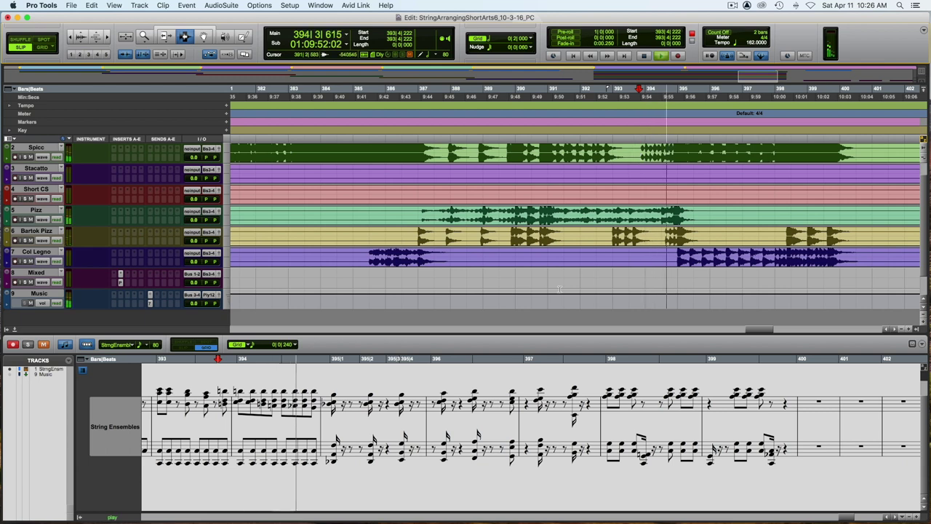
key(super+bracketleft)
key(super+bracketleft)
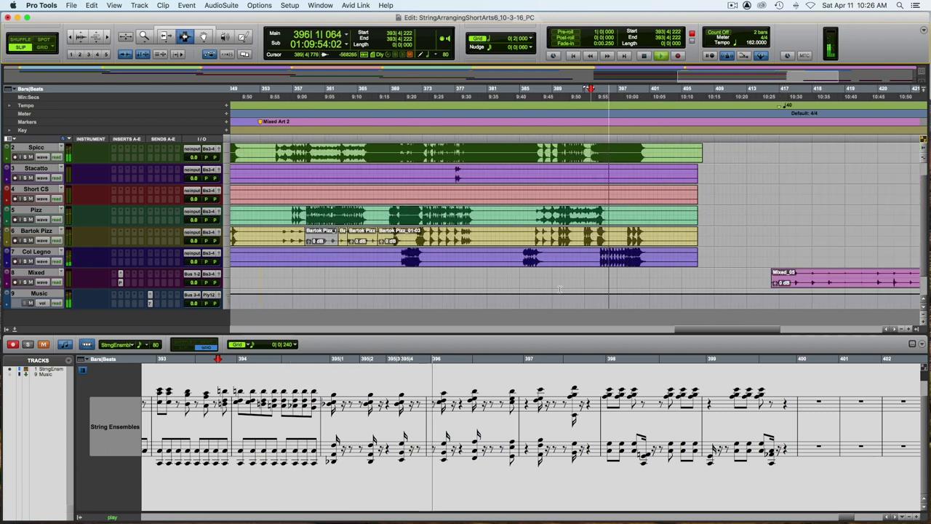